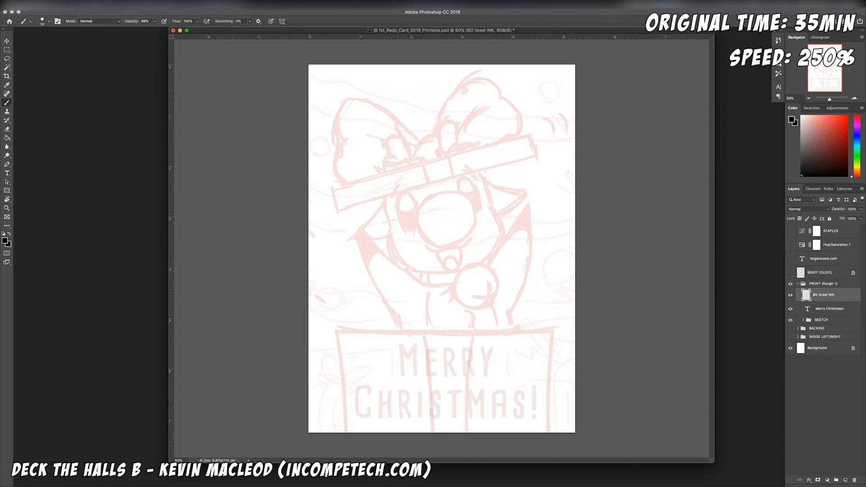
drag(466, 146, 471, 273)
key(super+z)
key(super+equal)
key(super+equal)
key(super+equal)
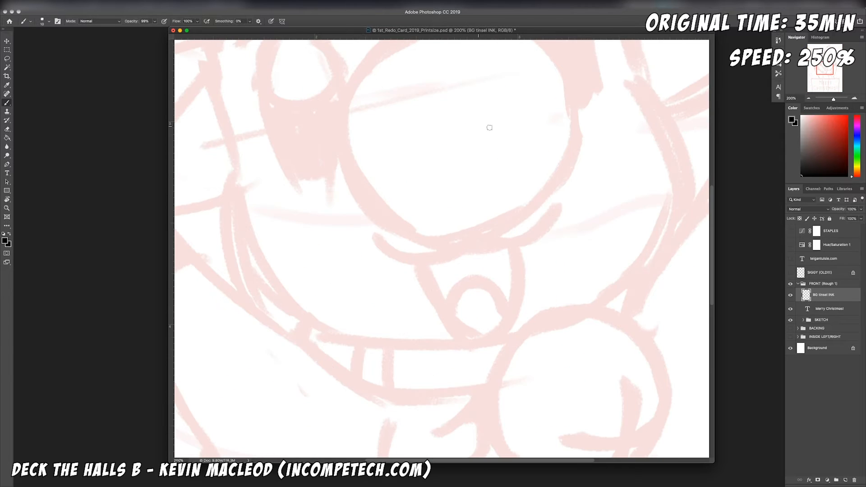
drag(712, 465, 716, 482)
scroll(664, 427, up, 10)
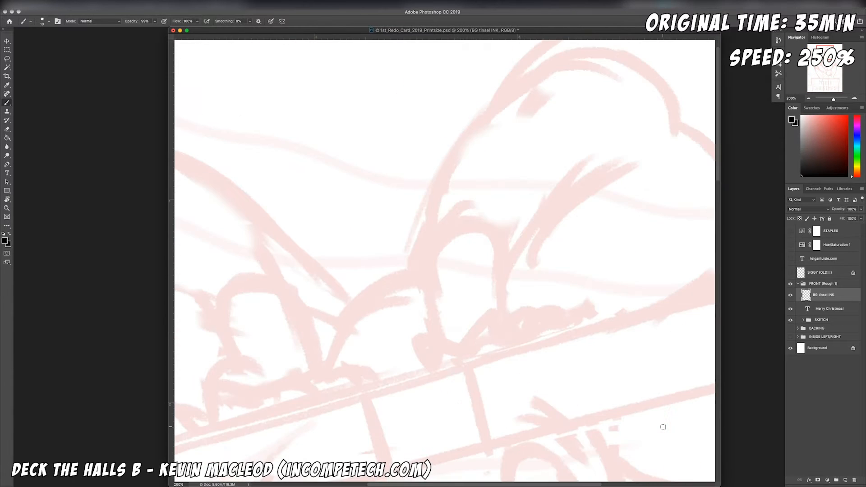
Step: Rotate the canvas and ink three long wavy black tinsel lines across the bow and face on the BG tinsel INK layer
key(super+minus)
key(r)
drag(577, 247, 521, 368)
key(super+minus)
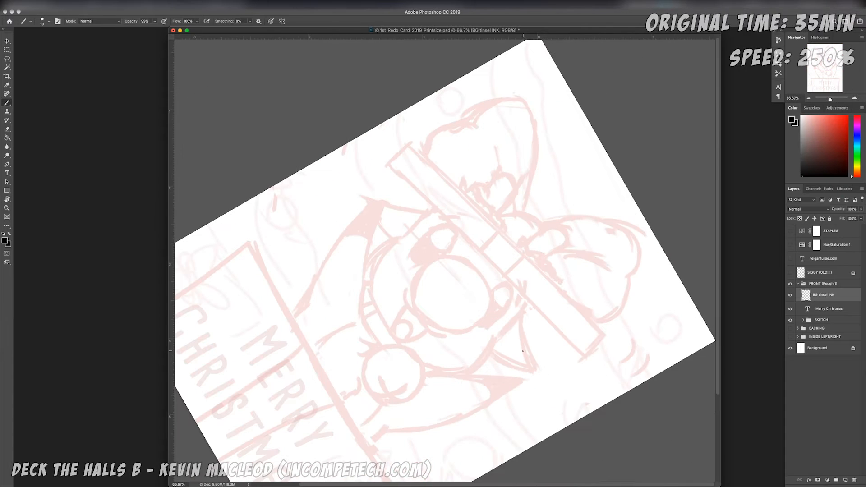
scroll(525, 55, up, 1)
mouse_move(539, 95)
mouse_down()
mouse_move(574, 232)
mouse_move(651, 384)
mouse_up()
mouse_move(514, 173)
mouse_down()
mouse_move(590, 368)
mouse_move(618, 401)
mouse_up()
scroll(618, 400, down, 3)
mouse_move(414, 68)
mouse_down()
mouse_move(475, 251)
mouse_move(565, 385)
mouse_up()
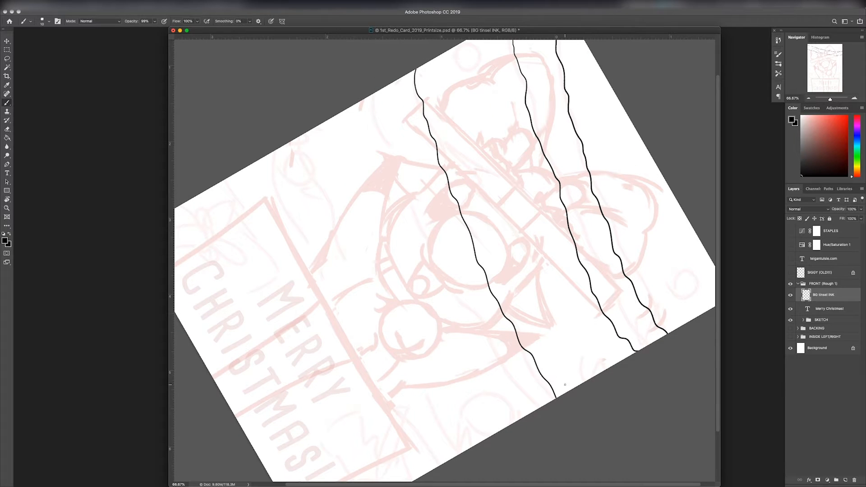
Step: Ink the three lower wavy tinsel lines across the card and return the canvas to its upright orientation
mouse_move(392, 172)
mouse_down()
mouse_move(446, 299)
mouse_move(512, 396)
mouse_up()
mouse_move(298, 133)
mouse_down()
mouse_move(386, 338)
mouse_move(467, 451)
mouse_move(315, 215)
mouse_move(424, 439)
mouse_up()
key(super+z)
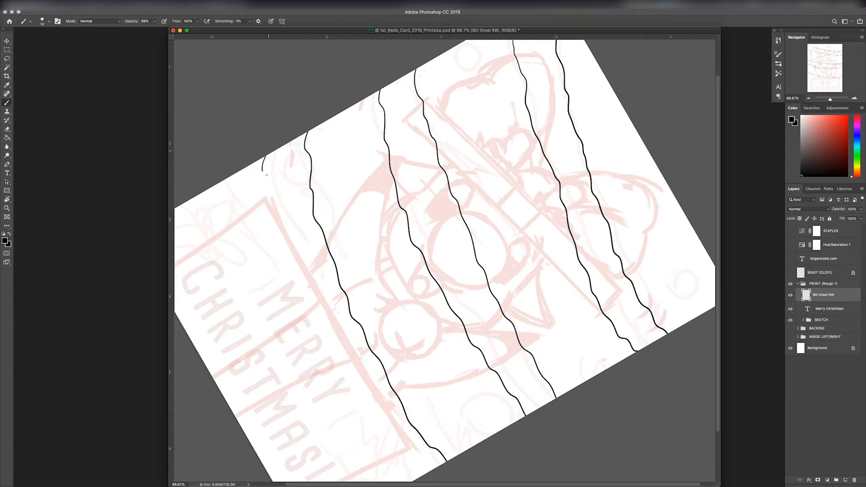
mouse_move(267, 175)
mouse_down()
mouse_move(294, 276)
mouse_move(354, 388)
mouse_move(426, 480)
mouse_up()
key(Escape)
Step: Widen the document window to both sides so it fills most of the workspace
key(e)
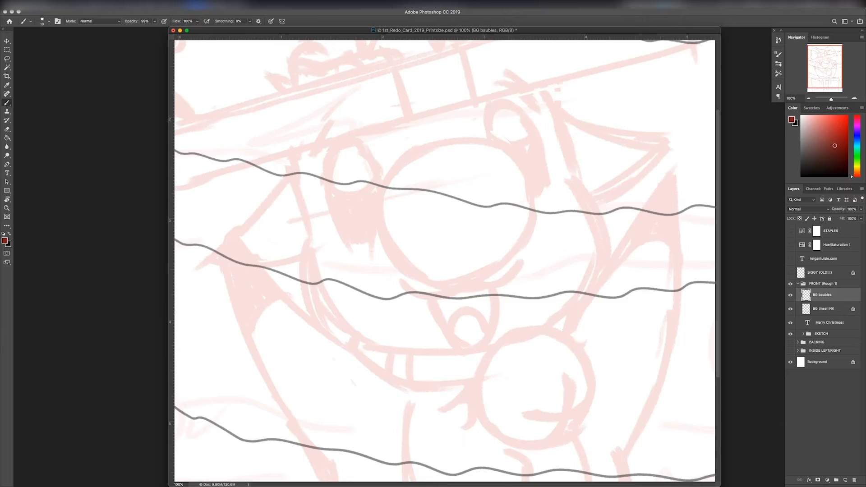
mouse_move(587, 184)
mouse_down()
mouse_move(617, 211)
mouse_move(449, 482)
mouse_up()
drag(720, 197, 765, 194)
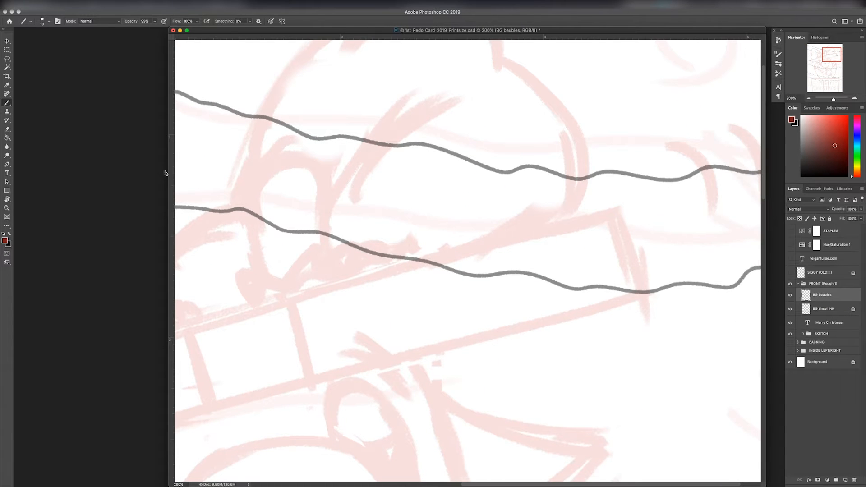
drag(168, 174, 24, 171)
key(super+minus)
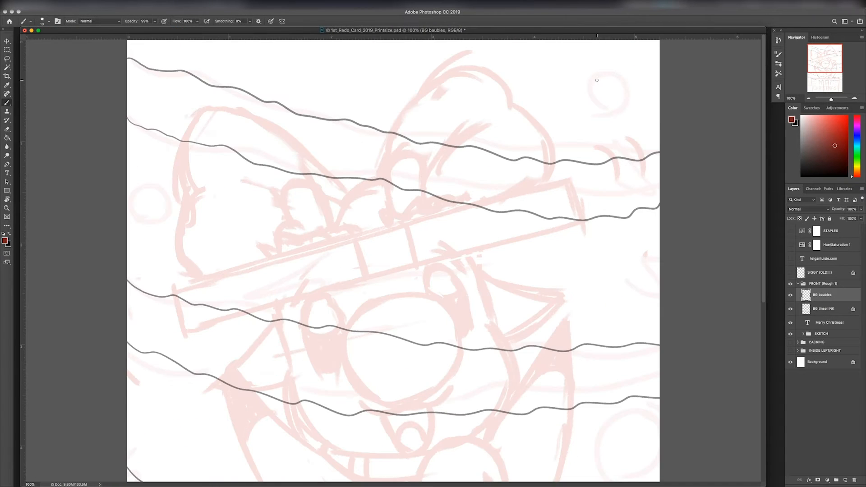
Step: Set the foreground colour to black and ink the round bauble in the card's upper right corner on the BG baubles layer
click(802, 175)
key(super+z)
mouse_move(605, 113)
mouse_down()
mouse_move(627, 93)
mouse_move(447, 316)
mouse_up()
key(super+z)
key(super+plus)
mouse_move(627, 151)
mouse_down()
mouse_move(697, 126)
mouse_move(648, 177)
mouse_up()
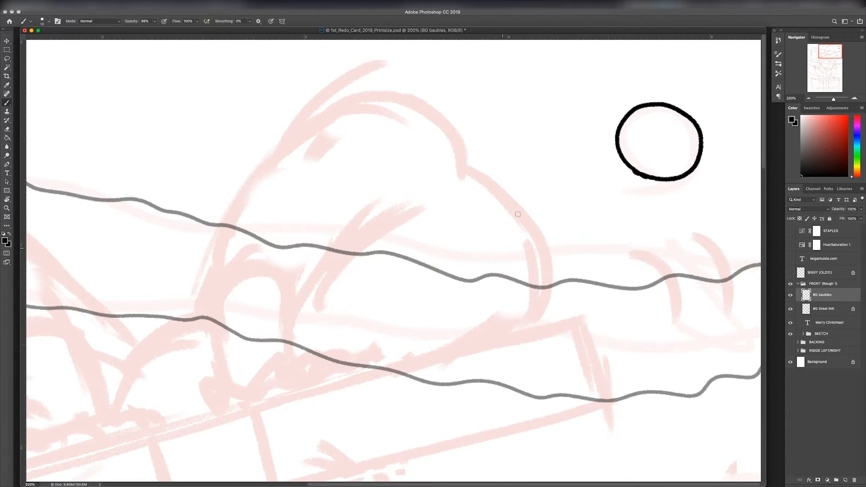
Step: Ink the bauble beside the bow's left loop and the cropped bauble at the card's upper edge
drag(809, 54, 807, 41)
mouse_move(74, 405)
mouse_down()
mouse_move(109, 385)
mouse_move(72, 406)
mouse_up()
key(super+minus)
key(super+minus)
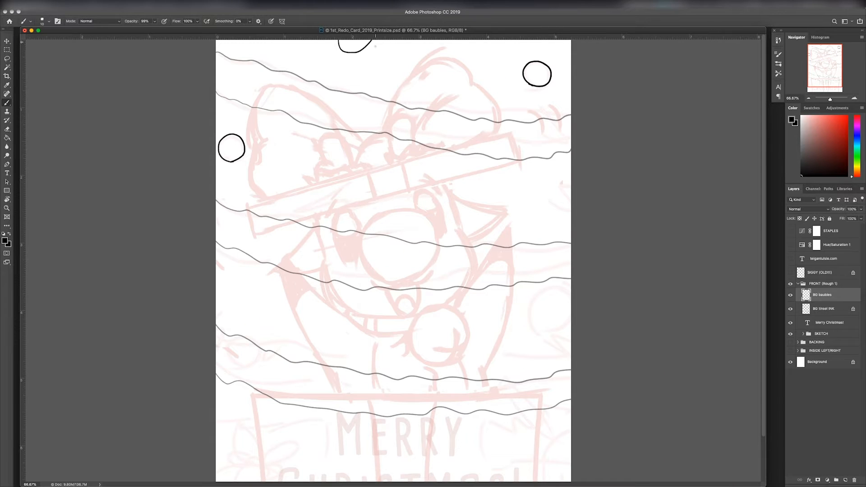
Step: Clean up the outline of the cropped bauble at the card's upper edge with the Eraser
key(super+plus)
key(super+plus)
key(e)
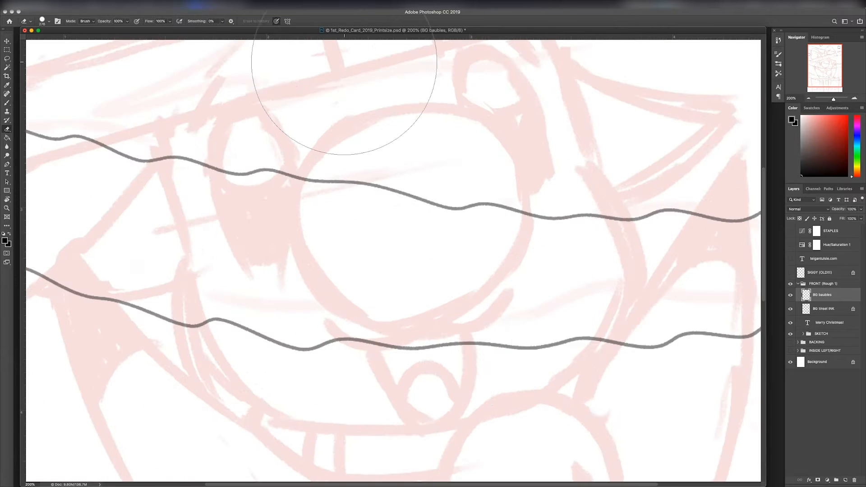
drag(344, 62, 357, 159)
ctrl+alt+drag(447, 110, 362, 110)
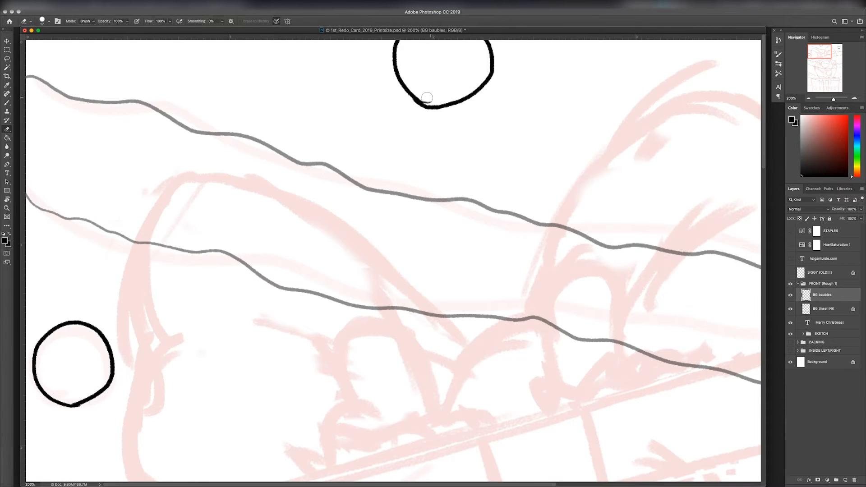
Step: Ink a bauble at the card's left edge below the hat and a larger cropped one at the right edge
key(super+minus)
key(super+minus)
key(super+minus)
key(b)
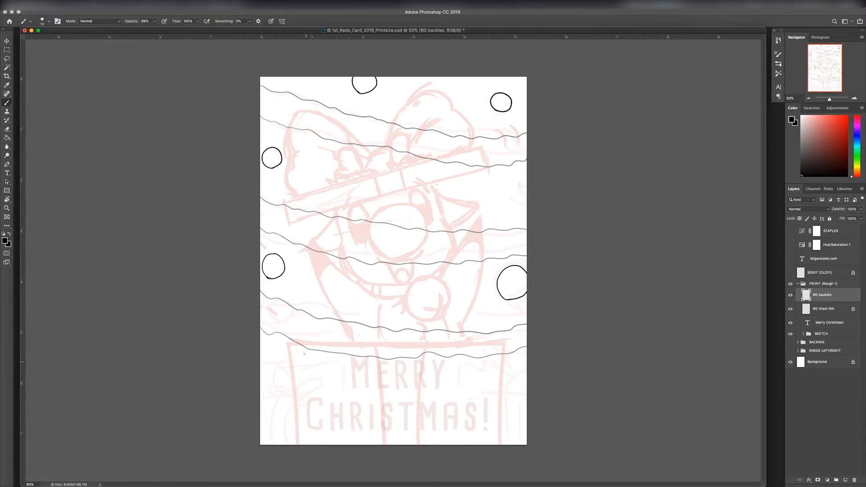
Step: Ink jagged tree fuzz strokes around the background and a long wavy tree edge across the gift box
key(super+plus)
scroll(534, 193, up, 1)
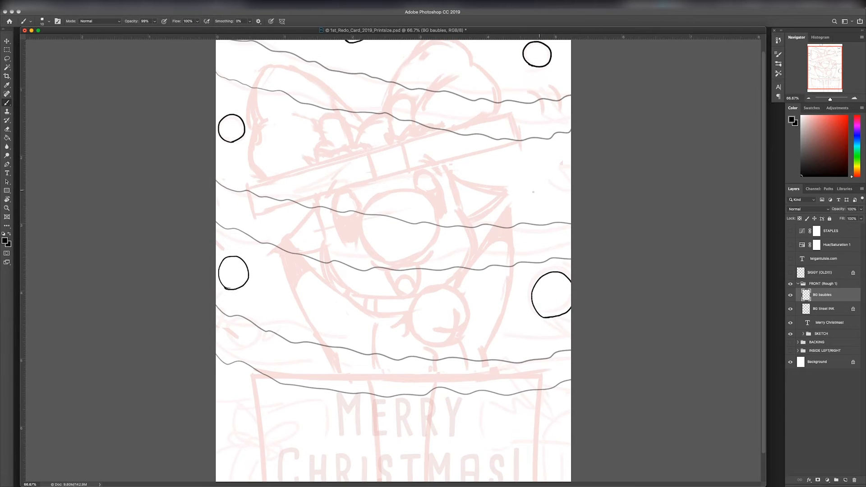
key(super+z)
key(super+z)
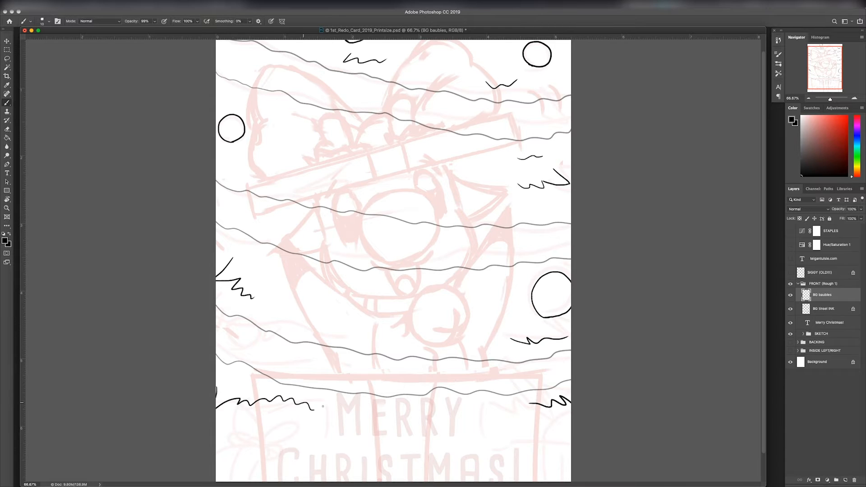
drag(323, 407, 522, 407)
Step: Rename the BG baubles layer as BG baubles + tree fuzz
key(e)
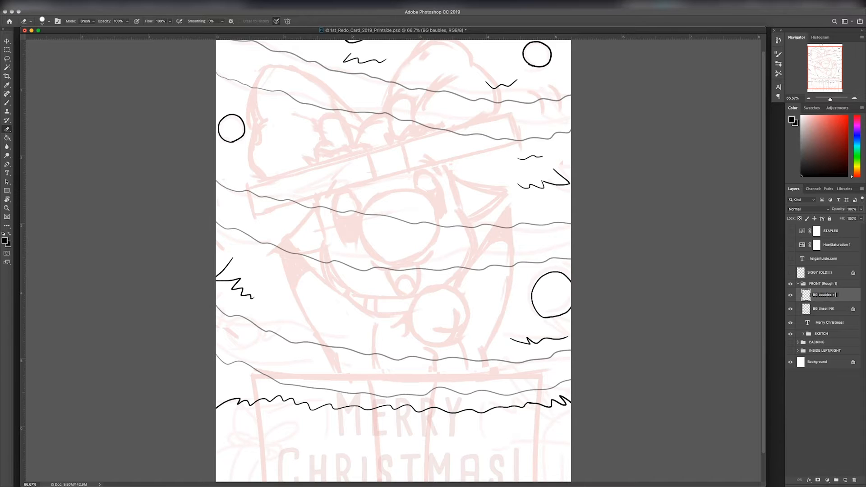
text(zz)
key(Return)
Step: Raise the opacity of the BG tinsel INK layer and hide both background ink layers
click(824, 309)
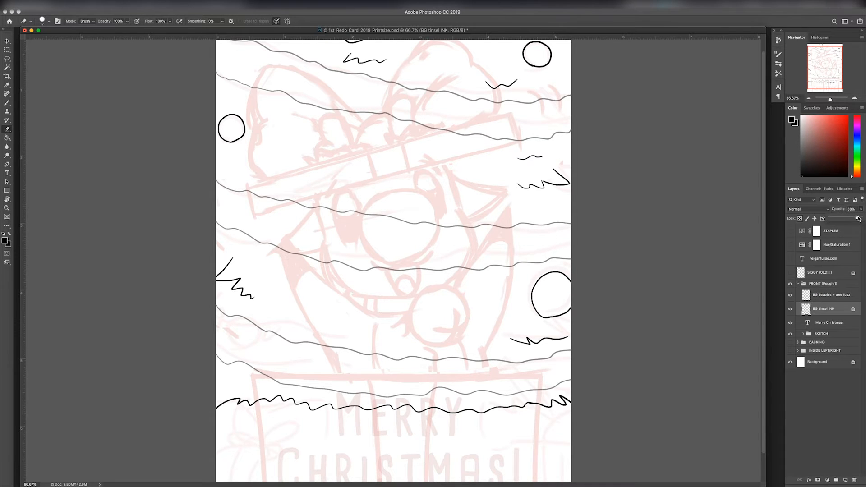
click(791, 308)
click(791, 294)
scroll(478, 303, down, 2)
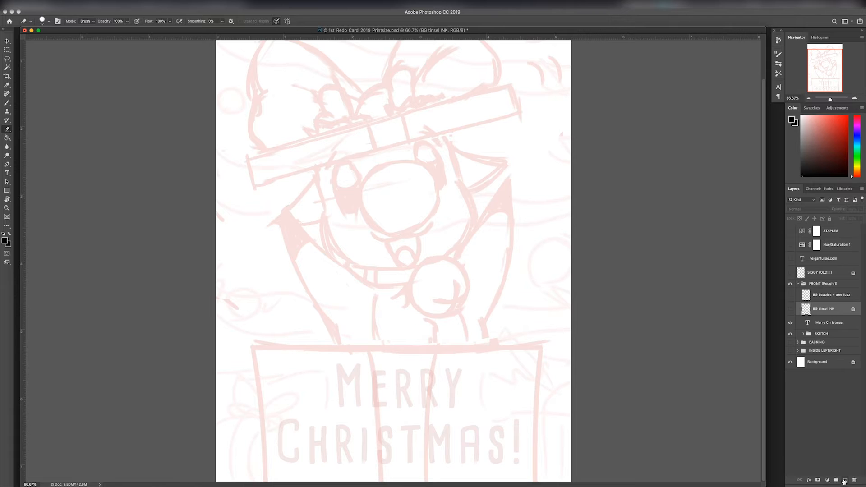
Step: Lock the transparent pixels of the BG baubles + tree fuzz layer and keep that layer hidden
click(838, 295)
click(790, 295)
click(800, 219)
click(791, 295)
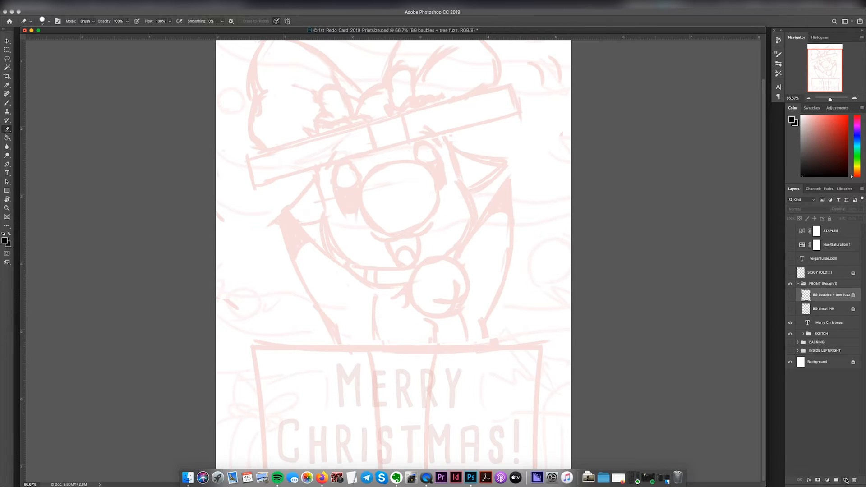
Step: Add a new layer named BG gifts above the baubles layer
click(846, 480)
double_click(823, 295)
key(Return)
Step: Ink the curved top, knot and two vertical ribbon lines of the small gift in the card's lower left corner
key(super+plus)
key(super+plus)
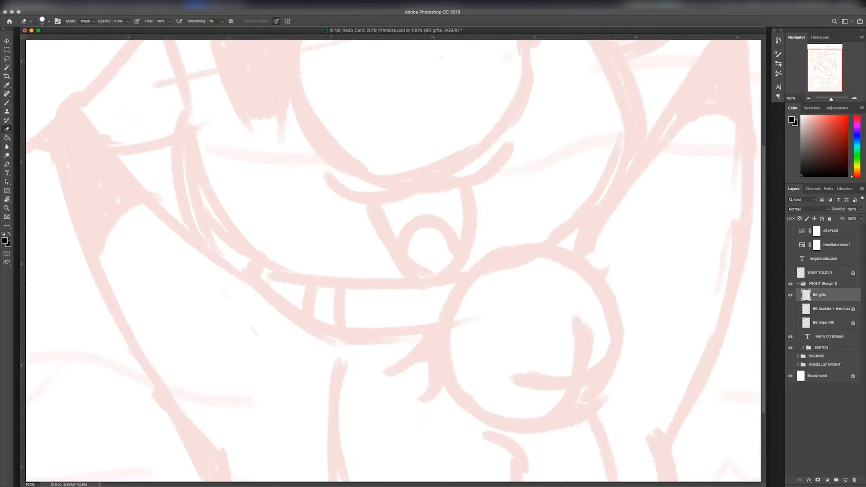
drag(433, 420, 541, 167)
key(b)
mouse_move(113, 285)
mouse_down()
mouse_move(159, 274)
mouse_move(60, 303)
mouse_move(168, 300)
mouse_move(206, 326)
mouse_move(67, 481)
mouse_up()
key(super+z)
drag(154, 297, 111, 481)
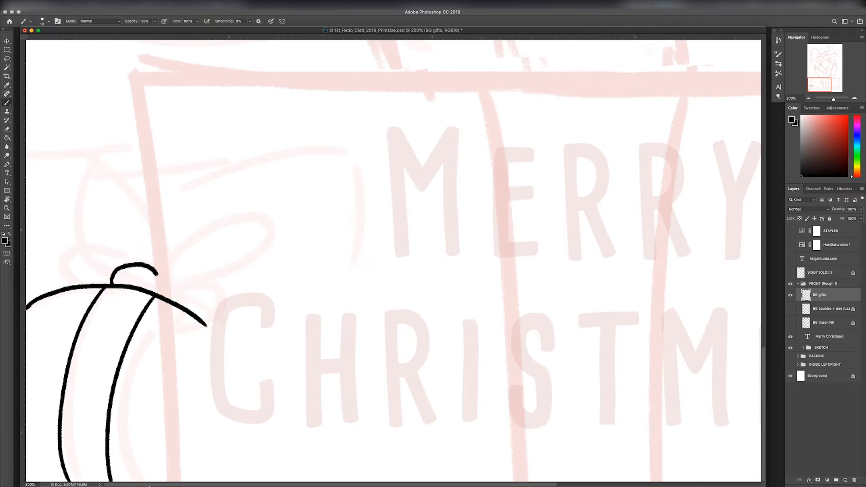
Step: Ink the bow loops and the rounded right side of the lower left gift
drag(86, 159, 171, 254)
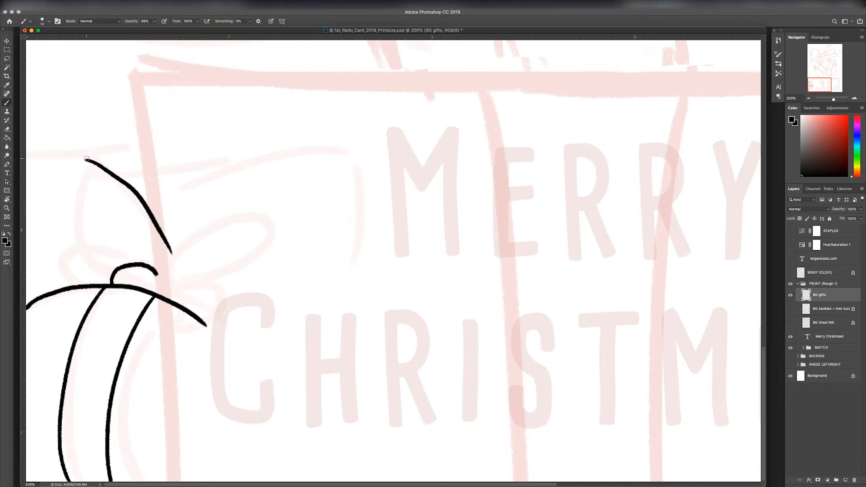
mouse_move(86, 159)
mouse_down()
mouse_move(85, 248)
mouse_move(105, 278)
mouse_move(64, 261)
mouse_move(84, 285)
mouse_move(78, 252)
mouse_move(56, 268)
mouse_move(104, 286)
mouse_up()
key(super+z)
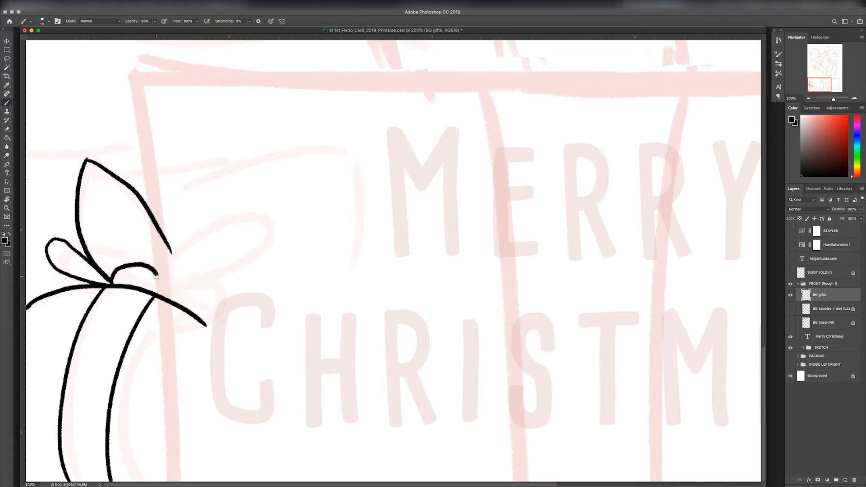
drag(173, 258, 183, 297)
drag(206, 325, 213, 479)
key(super+minus)
key(super+minus)
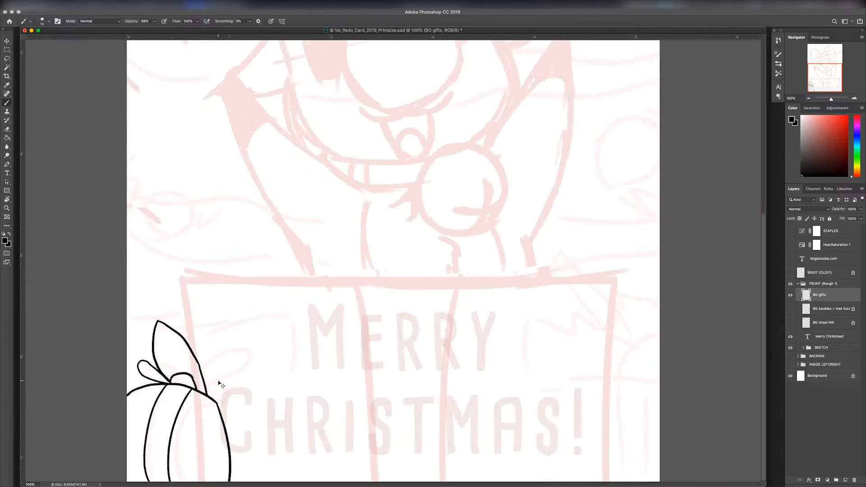
Step: Ink the top edge, round knot and bow loops of the gift in the card's lower right corner
key(super+plus)
key(super+plus)
drag(542, 461, 384, 127)
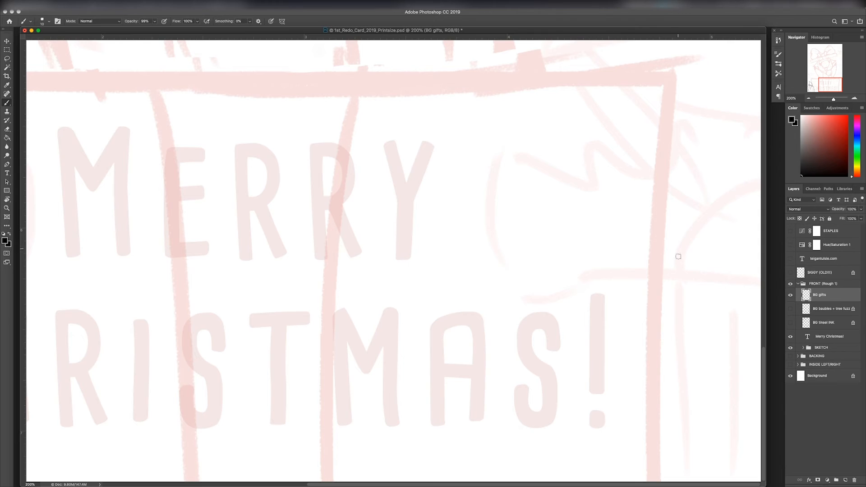
mouse_move(670, 269)
mouse_down()
mouse_move(702, 231)
mouse_move(748, 270)
mouse_move(779, 280)
mouse_up()
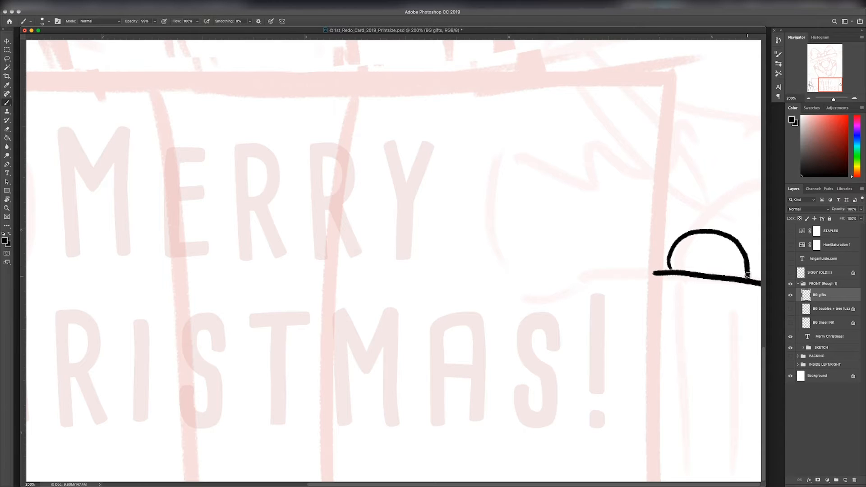
drag(726, 231, 775, 217)
mouse_move(700, 226)
mouse_down()
mouse_move(622, 165)
mouse_move(623, 250)
mouse_up()
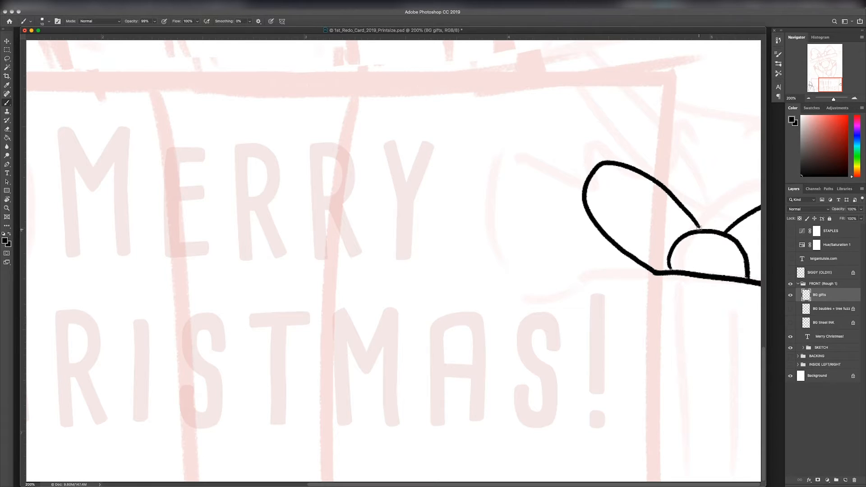
Step: Ink the lower right gift's ribbon lines and side, and show the baubles and tinsel layers
mouse_move(686, 277)
mouse_down()
mouse_move(662, 482)
mouse_move(681, 396)
mouse_move(675, 482)
mouse_up()
key(super+z)
drag(735, 283, 725, 481)
key(super+minus)
key(super+minus)
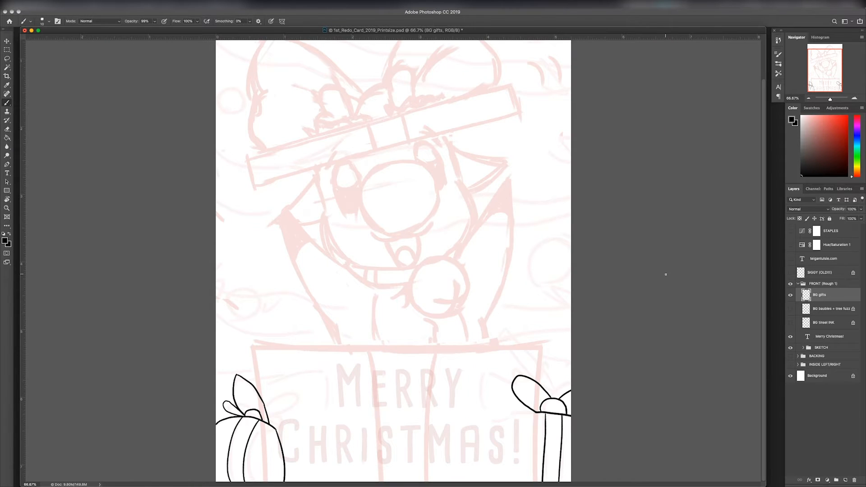
click(791, 309)
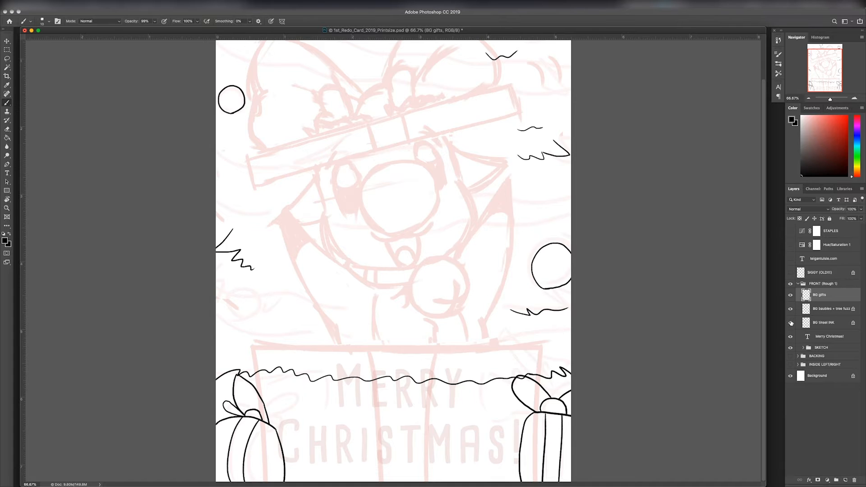
click(790, 322)
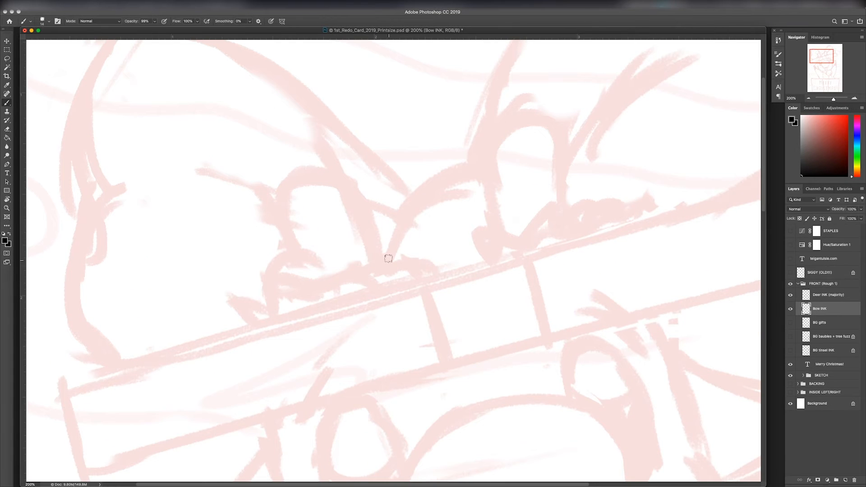
Step: Ink the bow's rounded knot, right loop and both inner fold lines on the Bow INK layer
mouse_move(388, 260)
mouse_down()
mouse_move(401, 209)
mouse_move(470, 177)
mouse_move(528, 232)
mouse_up()
drag(559, 258, 557, 309)
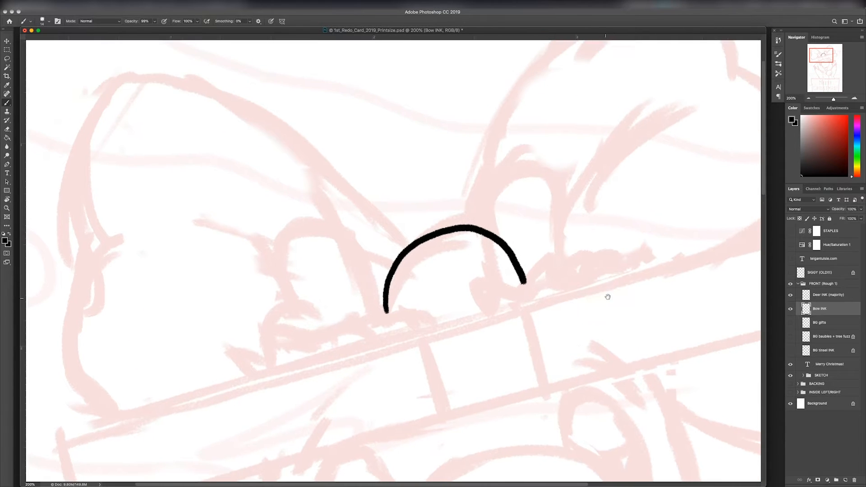
drag(608, 296, 521, 382)
drag(470, 313, 597, 196)
mouse_move(386, 311)
mouse_down()
mouse_move(388, 271)
mouse_move(583, 80)
mouse_move(641, 170)
mouse_move(702, 303)
mouse_up()
key(super+z)
mouse_move(643, 164)
mouse_down()
mouse_move(724, 259)
mouse_move(712, 315)
mouse_up()
mouse_move(459, 308)
mouse_down()
mouse_move(605, 241)
mouse_move(296, 252)
mouse_up()
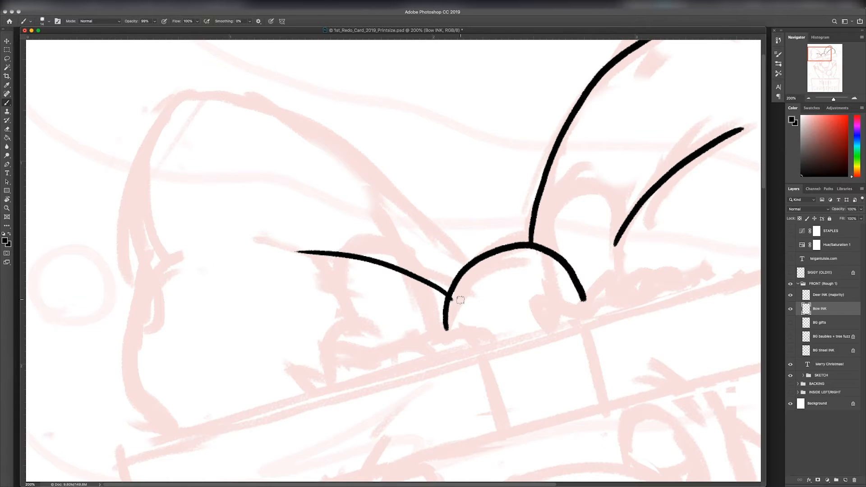
Step: Rotate the canvas, ink the outline of the bow's left loop, and return the canvas upright
key(r)
mouse_move(539, 303)
mouse_down()
mouse_move(518, 242)
mouse_move(507, 130)
mouse_move(424, 112)
mouse_move(191, 196)
mouse_move(266, 321)
mouse_up()
key(super+z)
mouse_move(190, 199)
mouse_down()
mouse_move(225, 304)
mouse_move(263, 336)
mouse_up()
mouse_move(289, 305)
mouse_down()
mouse_move(278, 321)
mouse_move(391, 458)
mouse_move(432, 452)
mouse_up()
key(Escape)
key(super+minus)
key(super+minus)
key(super+minus)
key(super+minus)
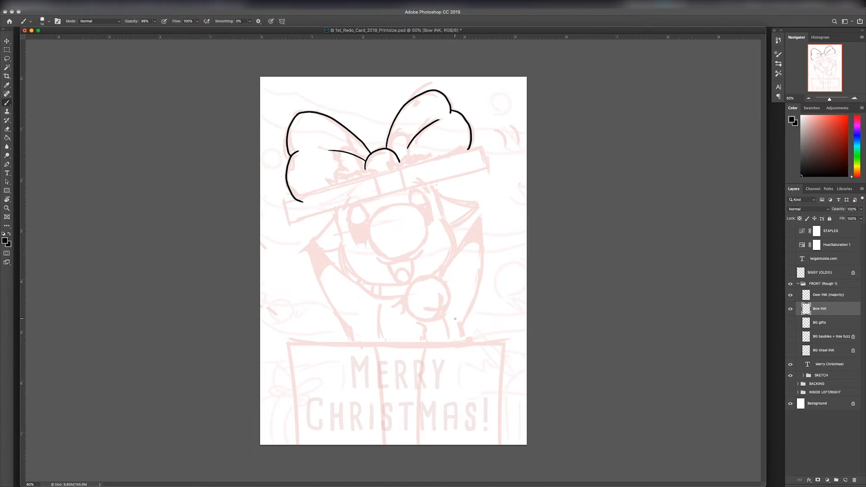
Step: Add a new layer above Bow INK and name it Antlers + break ink
key(super+plus)
key(super+plus)
scroll(456, 319, up, 5)
click(846, 480)
double_click(821, 309)
text(Antlers + break )
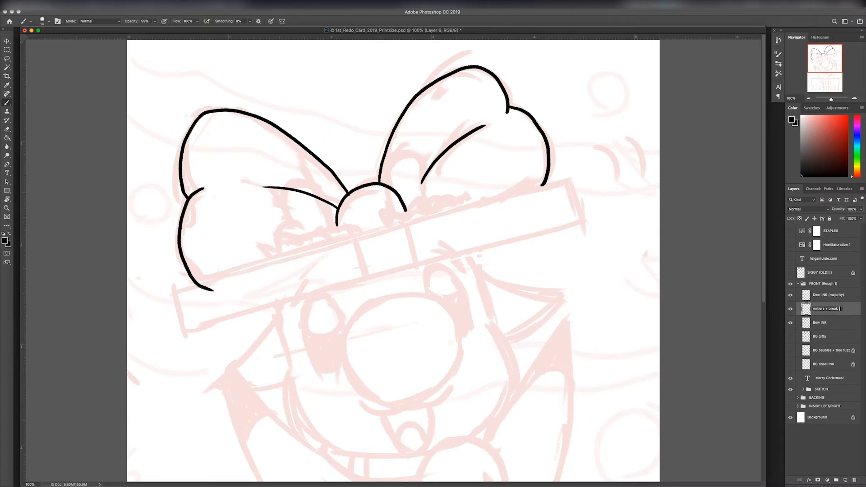
text(ink)
key(Return)
Step: Erase the stretches of the knot and fold lines on the Bow INK layer that run through the two sketched antlers
key(super+plus)
key(super+plus)
scroll(451, 171, up, 4)
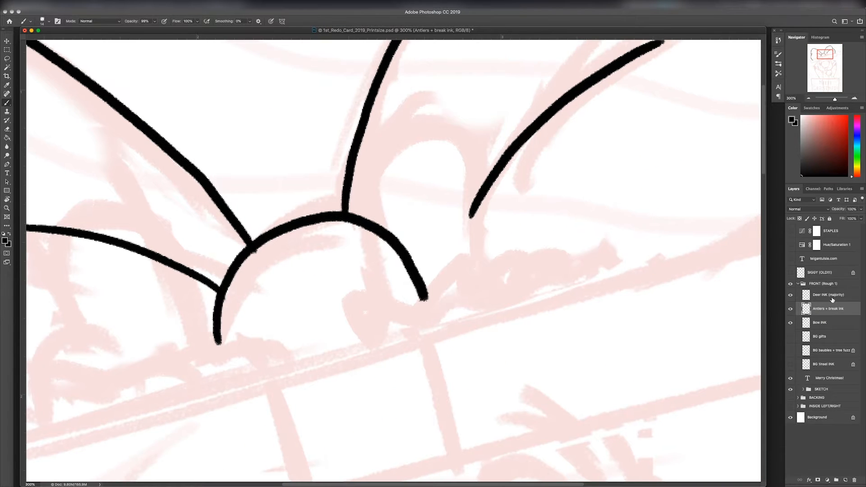
key(e)
key(alt+bracketleft)
mouse_move(370, 218)
mouse_down()
mouse_move(395, 227)
mouse_move(434, 271)
mouse_move(472, 207)
mouse_up()
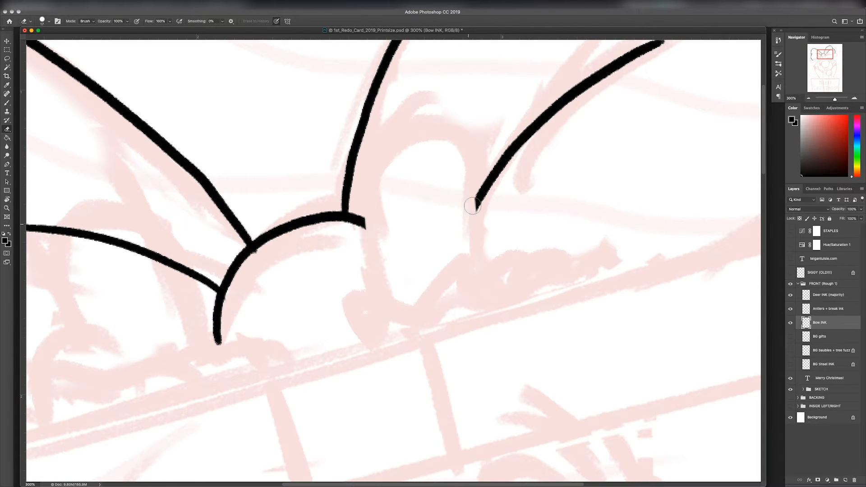
scroll(472, 206, left, 3)
scroll(472, 206, down, 1)
mouse_move(186, 193)
mouse_down()
mouse_move(244, 201)
mouse_move(318, 239)
mouse_up()
Step: Ink both rounded antlers and the jagged fur tufts at their bases on the Antlers + break ink layer
key(b)
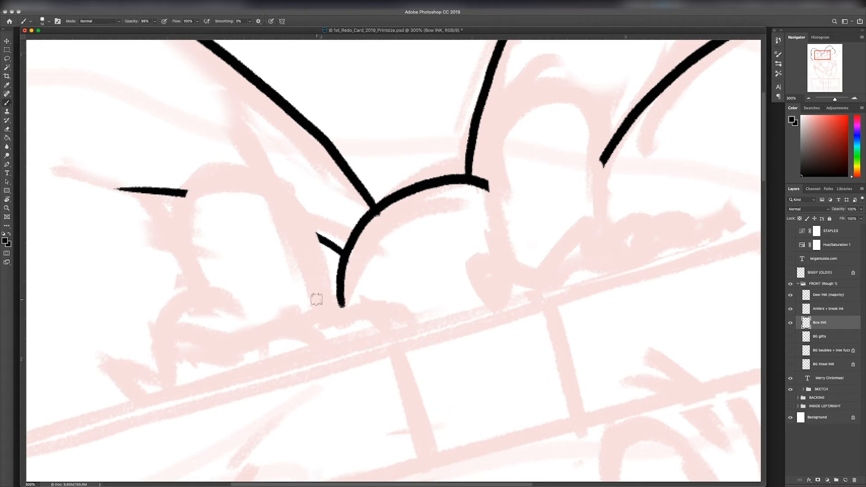
key(alt+bracketright)
mouse_move(551, 85)
mouse_down()
mouse_move(495, 247)
mouse_move(502, 260)
mouse_move(600, 233)
mouse_up()
mouse_move(183, 196)
mouse_down()
mouse_move(213, 182)
mouse_move(320, 300)
mouse_move(218, 178)
mouse_move(326, 311)
mouse_move(238, 341)
mouse_up()
key(super+z)
key(super+z)
mouse_move(191, 383)
mouse_down()
mouse_move(180, 364)
mouse_move(226, 334)
mouse_move(311, 311)
mouse_move(359, 331)
mouse_up()
mouse_move(496, 304)
mouse_down()
mouse_move(487, 270)
mouse_move(501, 256)
mouse_move(535, 266)
mouse_move(653, 218)
mouse_move(650, 269)
mouse_up()
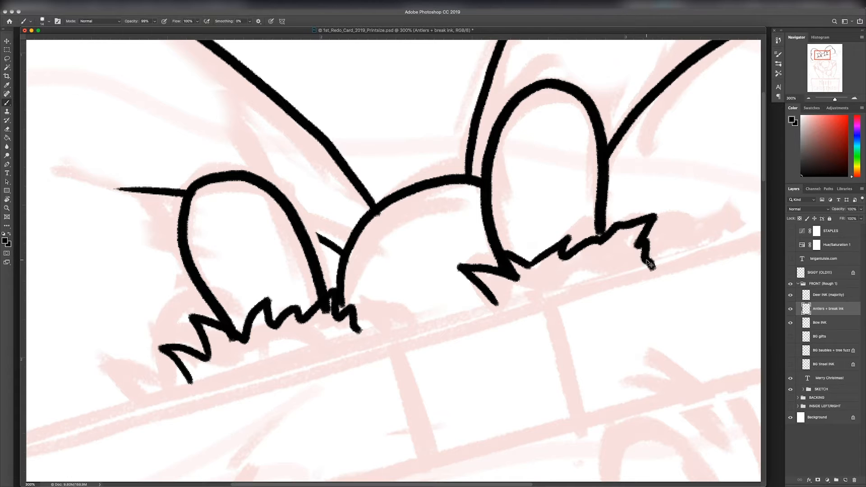
key(super+minus)
key(super+minus)
key(super+minus)
key(super+minus)
key(super+minus)
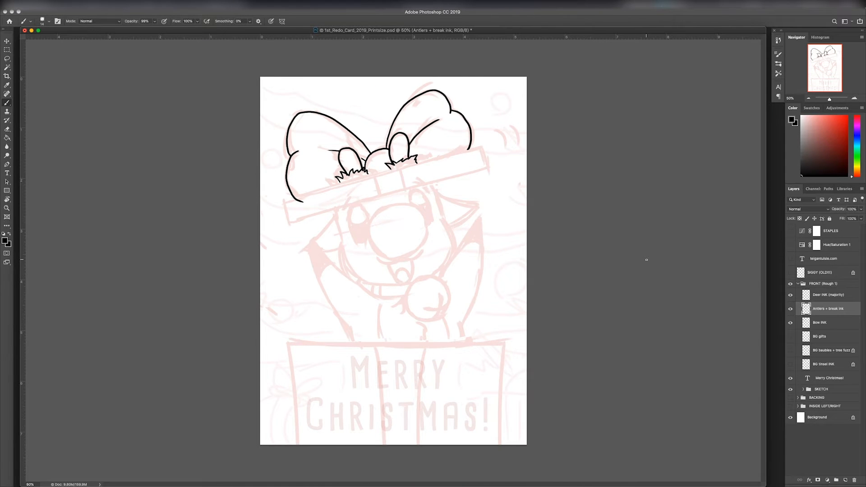
Step: Touch up the linework between the left antler and the bow's knot on the Bow INK layer
key(super+plus)
key(super+plus)
key(super+plus)
key(super+plus)
drag(425, 233, 505, 413)
drag(388, 108, 519, 420)
click(835, 296)
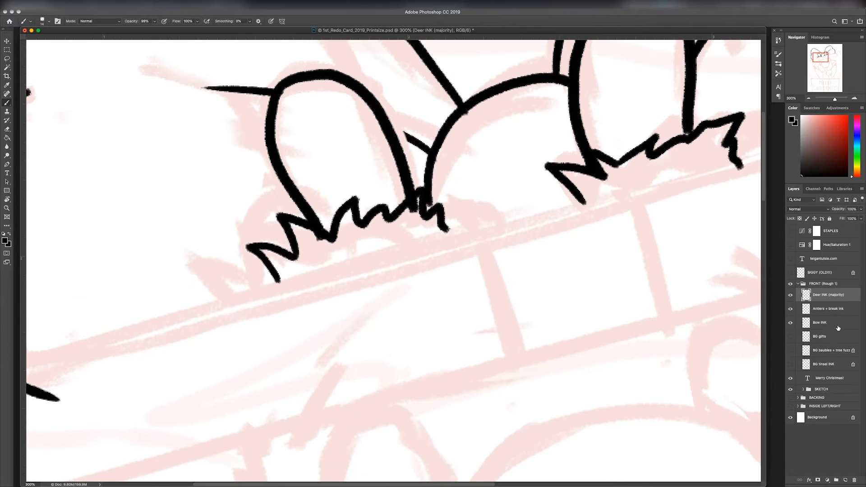
click(837, 324)
drag(403, 162, 433, 213)
key(super+minus)
key(super+minus)
key(super+minus)
key(super+minus)
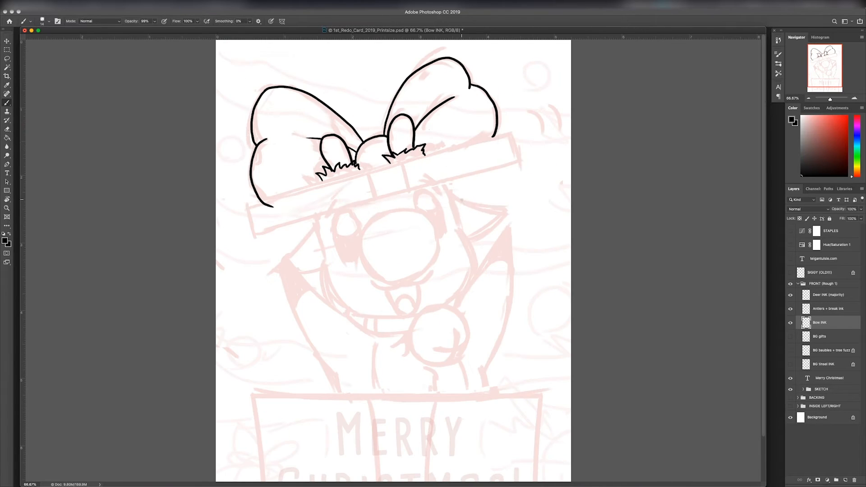
key(super+t)
drag(405, 143, 398, 146)
click(321, 22)
Step: Trim the lower end of the bow's left loop with the Eraser on the Bow INK layer
key(e)
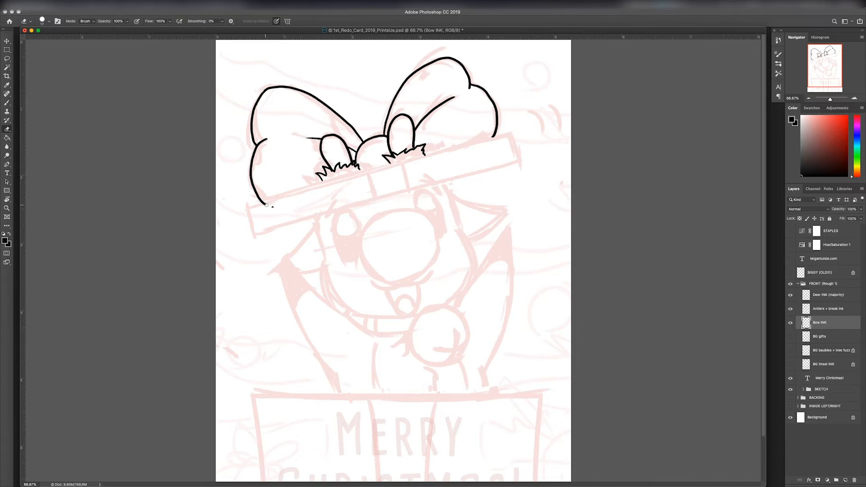
key(super+plus)
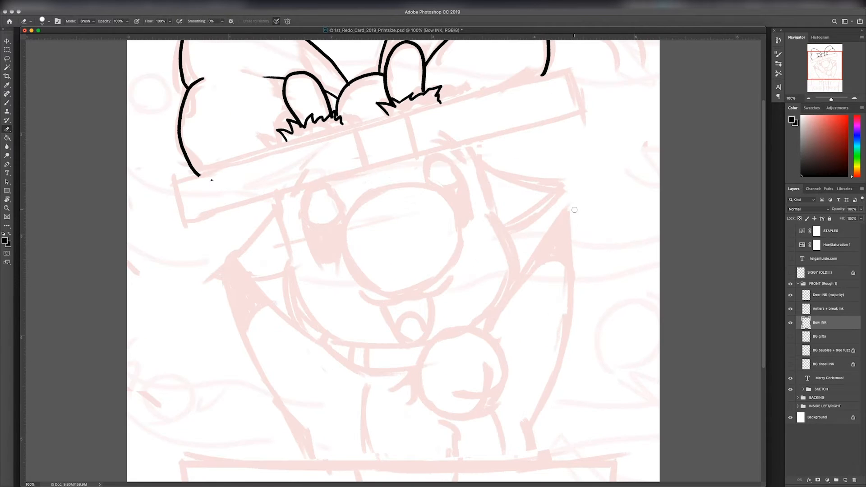
Step: Ink the upper and lower edges of the deer's left ear on the Deer INK (majority) layer, rotating the canvas for the strokes
click(833, 294)
key(super+plus)
drag(291, 232, 453, 165)
key(b)
drag(398, 215, 400, 269)
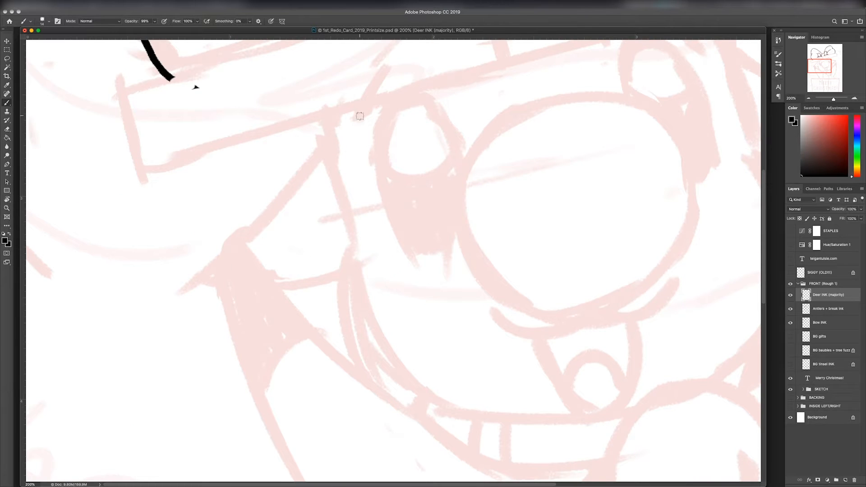
drag(359, 116, 386, 63)
key(super+z)
mouse_move(323, 120)
mouse_down()
mouse_move(358, 314)
mouse_move(433, 411)
mouse_up()
key(super+z)
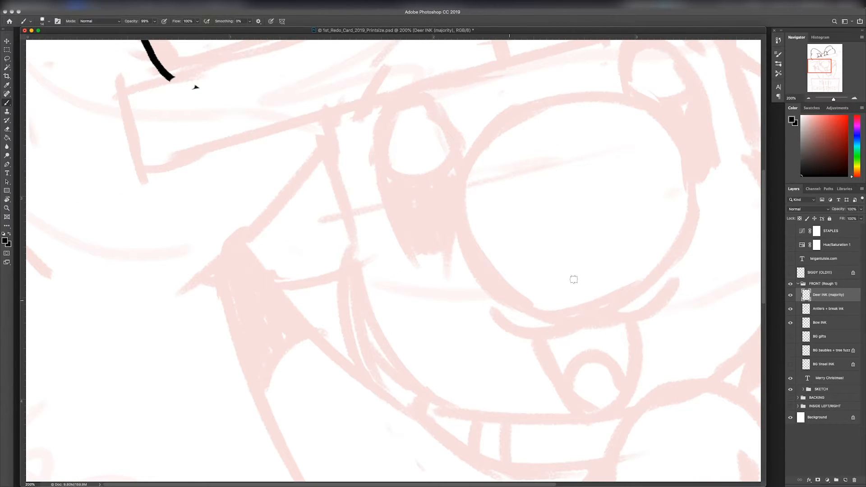
scroll(308, 162, down, 2)
drag(323, 130, 192, 269)
key(r)
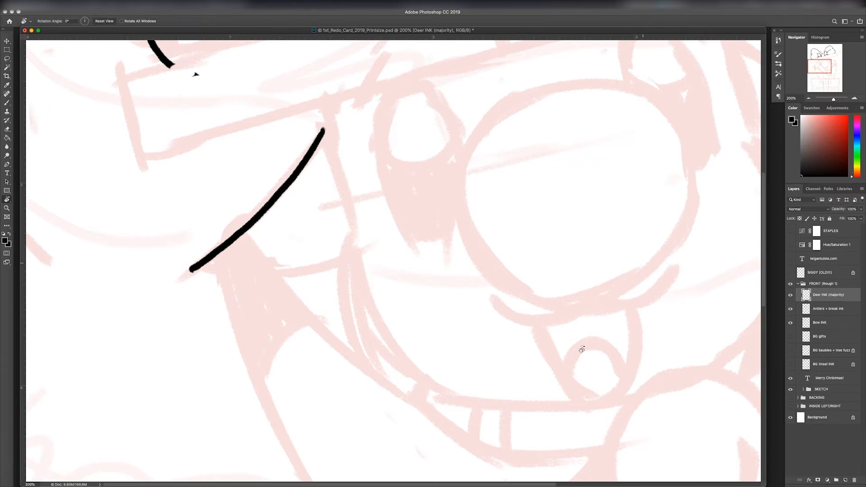
drag(582, 350, 238, 400)
drag(465, 72, 421, 224)
Step: Remove the stray ink speck below the bow's left loop on the Bow INK layer, and reselect the Deer INK (majority) layer
key(e)
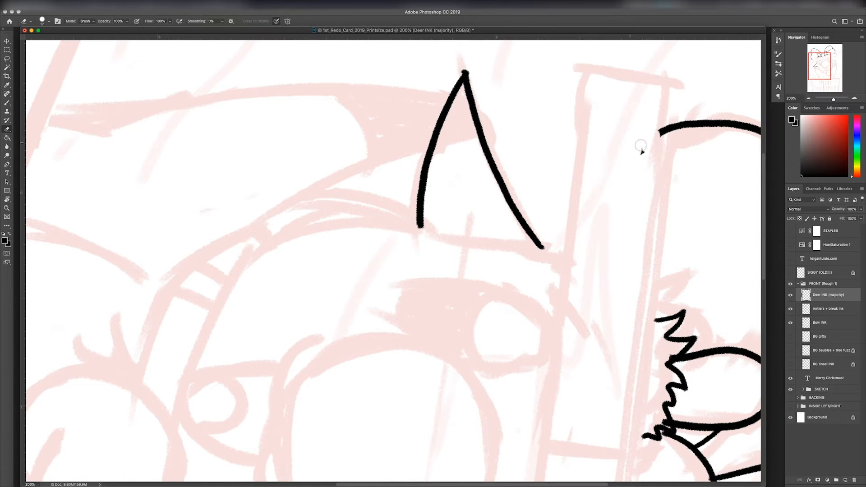
click(827, 337)
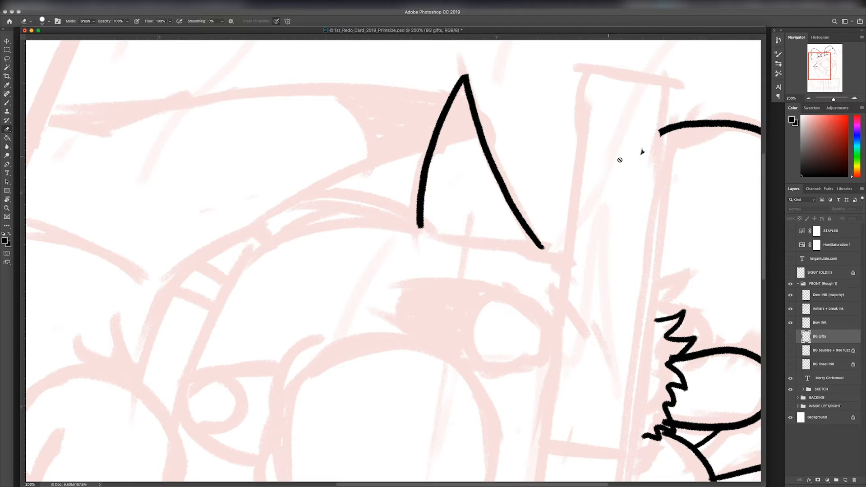
click(814, 322)
click(829, 296)
key(Escape)
Step: Ink the upper and lower edges of the deer's right ear on a rotated canvas, and turn the canvas upright
key(b)
mouse_move(683, 317)
mouse_down()
mouse_move(518, 391)
mouse_move(449, 436)
mouse_up()
key(r)
drag(611, 289, 528, 434)
drag(555, 289, 510, 185)
mouse_move(497, 151)
mouse_down()
mouse_move(576, 308)
mouse_move(545, 277)
mouse_move(578, 307)
mouse_up()
key(super+z)
key(r)
mouse_move(600, 329)
mouse_down()
mouse_move(570, 356)
mouse_move(394, 419)
mouse_up()
drag(370, 315, 410, 452)
key(r)
drag(401, 414, 505, 201)
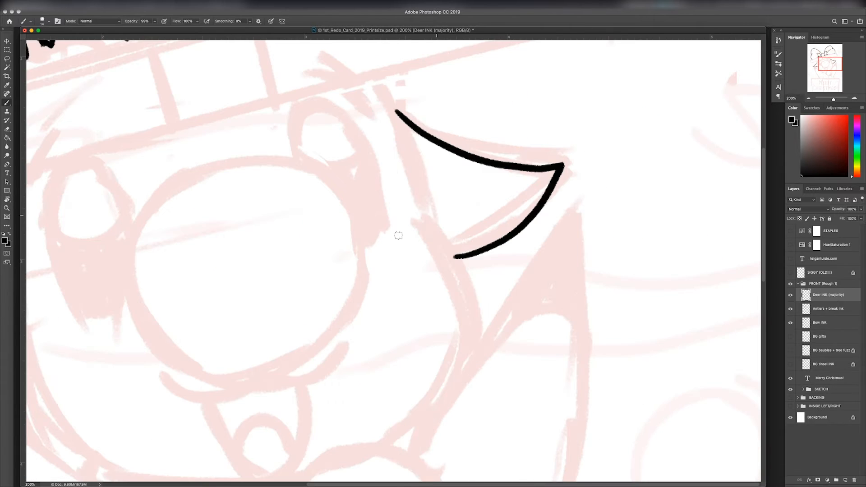
Step: Ink both sides of the deer's head and the curve of its left cheek down to the collar
mouse_move(398, 236)
mouse_down()
mouse_move(502, 187)
mouse_move(509, 201)
mouse_up()
drag(104, 150, 131, 278)
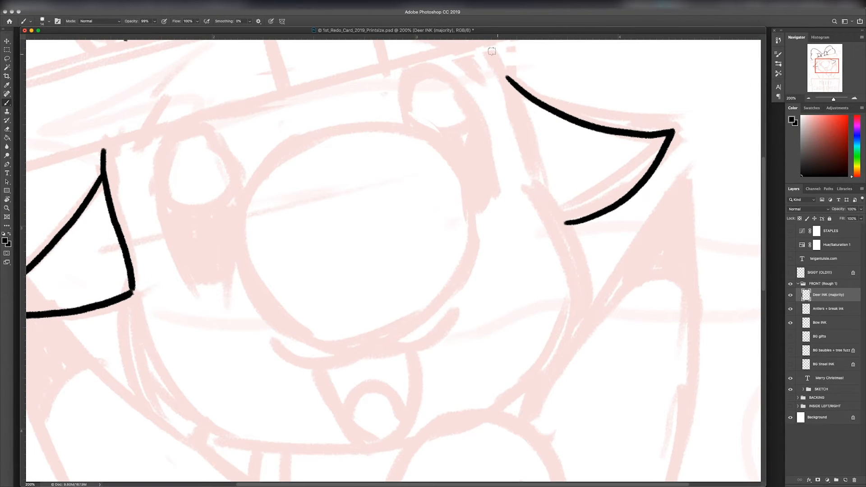
mouse_move(484, 42)
mouse_down()
mouse_move(513, 88)
mouse_move(538, 181)
mouse_move(574, 245)
mouse_move(584, 321)
mouse_up()
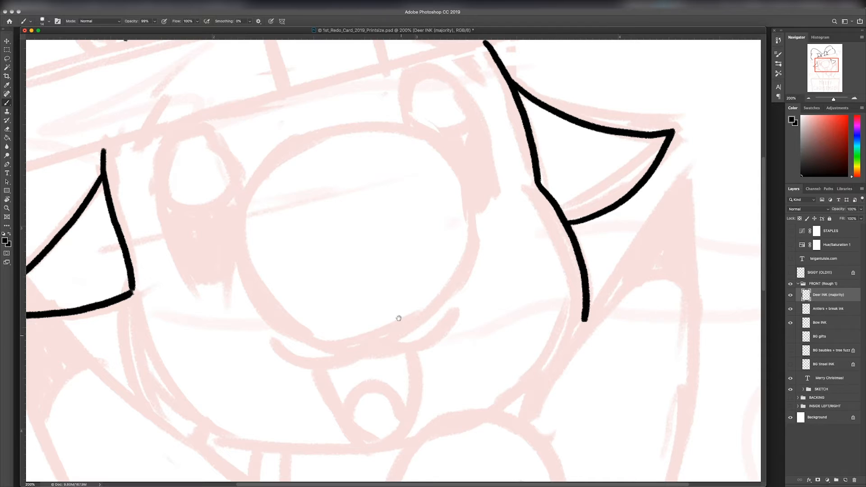
drag(399, 319, 389, 224)
drag(123, 194, 209, 348)
drag(636, 222, 558, 275)
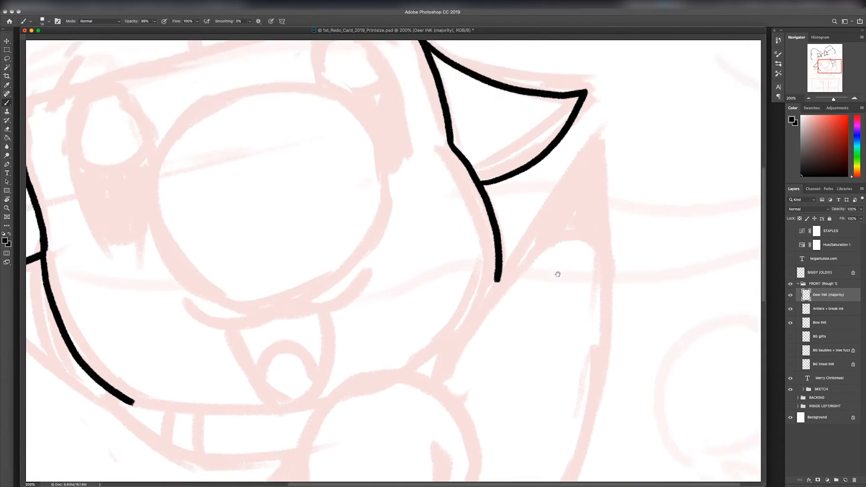
Step: Ink the deer's two chest curves, the small fur tuft below the bell and the lower ends of both arms
mouse_move(234, 454)
mouse_down()
mouse_move(464, 354)
mouse_move(453, 181)
mouse_up()
drag(420, 213, 445, 374)
mouse_move(567, 285)
mouse_down()
mouse_move(604, 321)
mouse_move(614, 345)
mouse_up()
drag(669, 266, 690, 360)
key(ctrl+z)
mouse_move(673, 275)
mouse_down()
mouse_move(689, 359)
mouse_move(679, 390)
mouse_up()
drag(565, 345, 361, 369)
drag(534, 322, 541, 419)
drag(323, 396, 504, 403)
drag(273, 347, 295, 434)
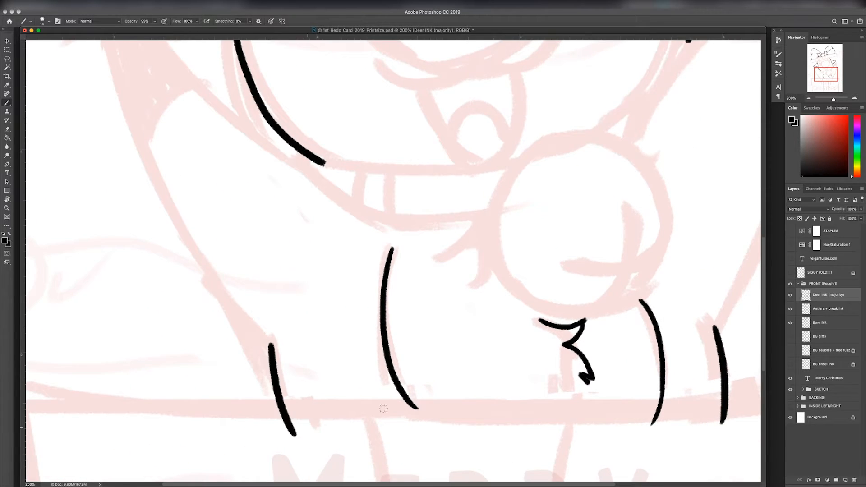
Step: Rotate the canvas and ink the inner edge of the deer's raised right arm
mouse_move(704, 299)
mouse_down()
mouse_move(503, 402)
mouse_move(493, 485)
mouse_up()
key(r)
mouse_move(671, 215)
mouse_down()
mouse_move(642, 274)
mouse_move(605, 170)
mouse_move(400, 328)
mouse_up()
key(b)
key(ctrl+z)
mouse_move(615, 168)
mouse_down()
mouse_move(399, 342)
mouse_move(383, 372)
mouse_up()
Step: Ink the outer edge of the deer's right arm and the curved line that separates its hoof tip
key(r)
mouse_move(651, 360)
mouse_down()
mouse_move(348, 235)
mouse_move(380, 168)
mouse_up()
mouse_move(619, 122)
mouse_down()
mouse_move(629, 217)
mouse_move(578, 130)
mouse_up()
key(r)
key(b)
mouse_move(585, 72)
mouse_down()
mouse_move(443, 118)
mouse_move(209, 302)
mouse_up()
drag(296, 206, 340, 287)
key(r)
key(Escape)
key(e)
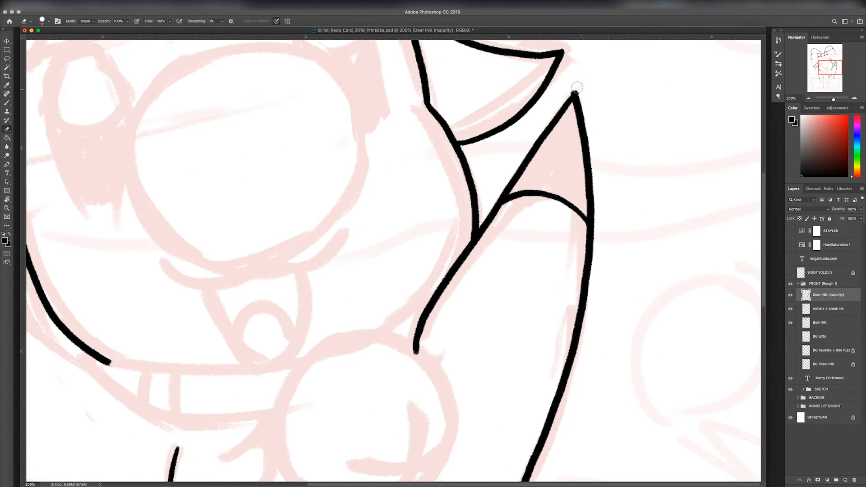
Step: Erase the parts of the deer's left ear outline that the raised left arm covers, working on a rotated canvas
key(b)
mouse_move(272, 303)
mouse_down()
mouse_move(313, 263)
mouse_move(559, 132)
mouse_up()
key(r)
mouse_move(607, 166)
mouse_down()
mouse_move(429, 441)
mouse_move(539, 200)
mouse_up()
key(e)
drag(534, 106, 568, 131)
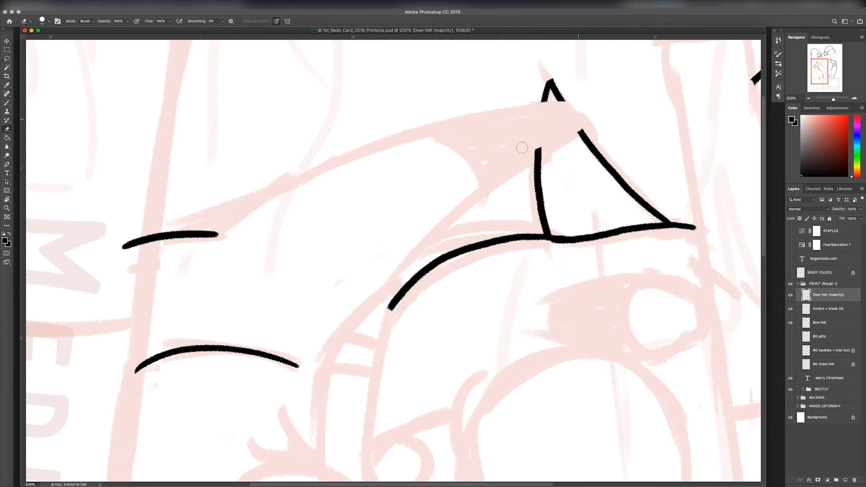
mouse_move(522, 148)
mouse_down()
mouse_move(566, 131)
mouse_move(553, 105)
mouse_move(255, 201)
mouse_move(193, 234)
mouse_up()
Step: Ink the full outline of the deer's left arm and the curved line that separates its hoof tip
key(b)
mouse_move(566, 103)
mouse_down()
mouse_move(585, 120)
mouse_move(386, 291)
mouse_up()
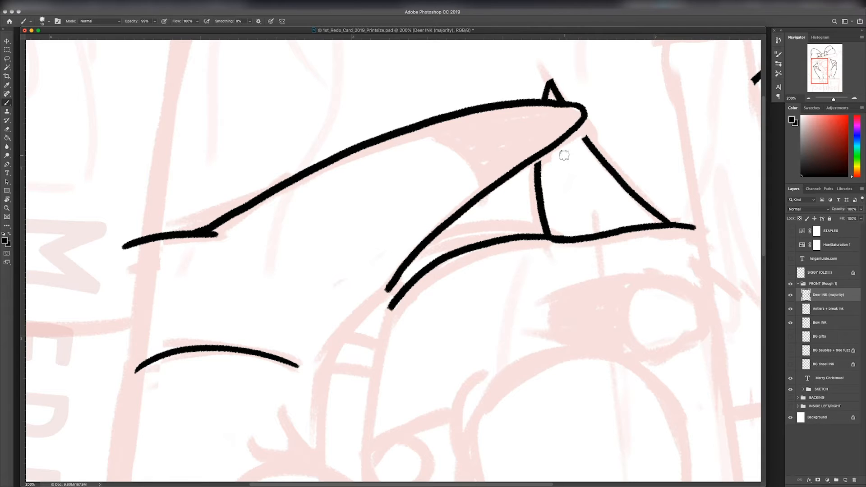
key(Escape)
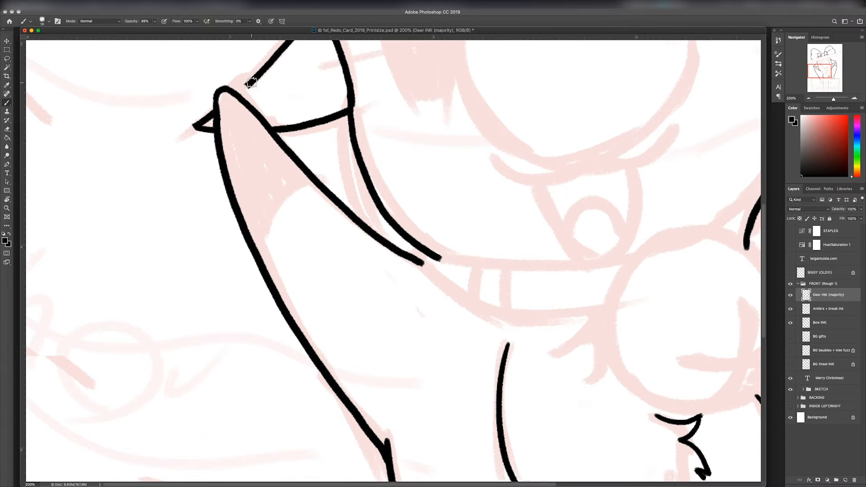
mouse_move(314, 180)
mouse_down()
mouse_move(261, 212)
mouse_move(254, 250)
mouse_up()
key(super+z)
key(super+minus)
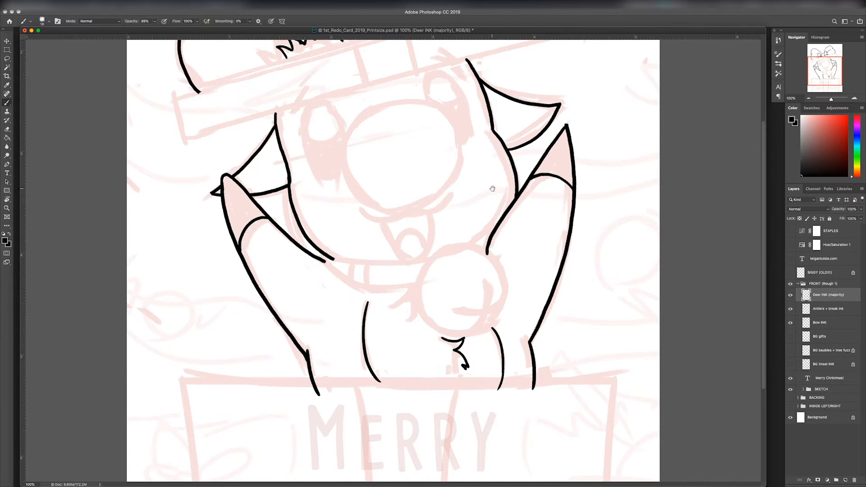
Step: Add a new layer above Deer INK (majority) and name it Collar
drag(492, 188, 493, 234)
key(super+minus)
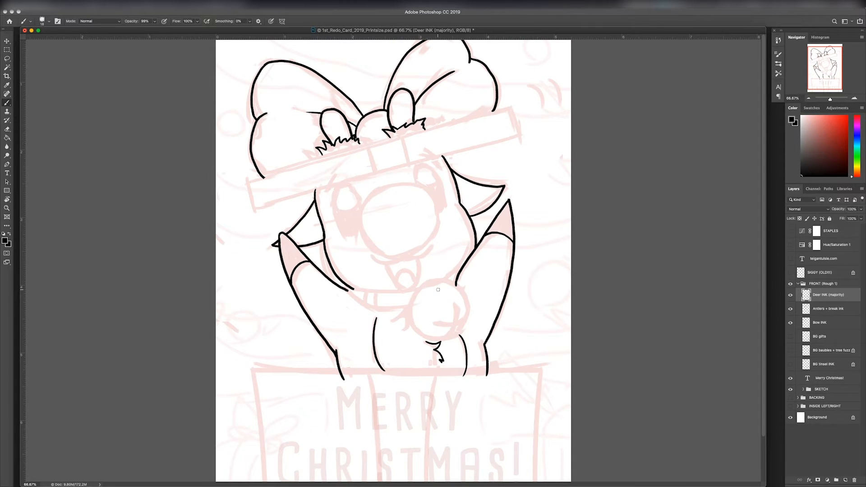
key(super+minus)
scroll(438, 290, up, 2)
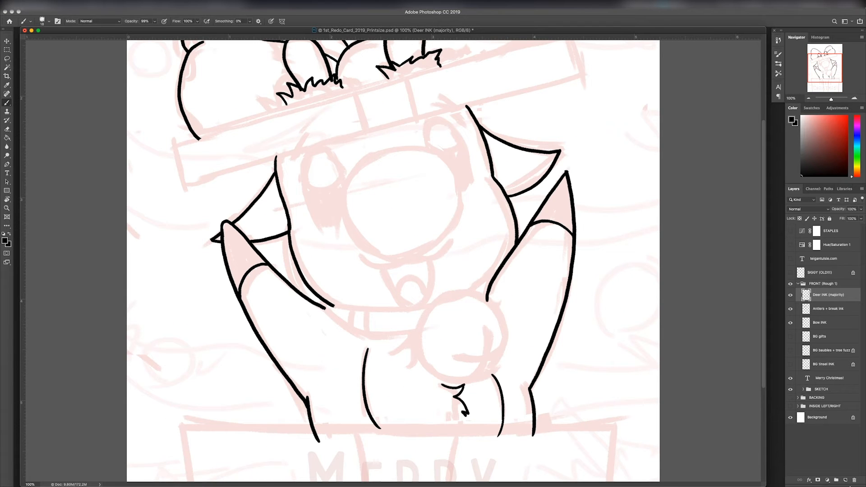
click(845, 481)
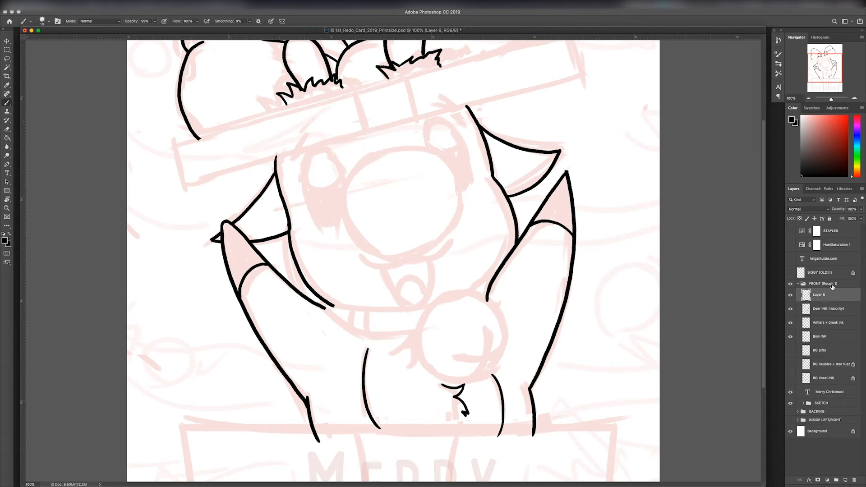
key(Return)
Step: Ink the collar's lower and upper edges, its cross bands and the short piece beside the right arm
key(super+plus)
key(r)
drag(586, 273, 312, 392)
mouse_move(342, 113)
mouse_down()
mouse_move(316, 160)
mouse_move(297, 249)
mouse_move(333, 103)
mouse_move(279, 160)
mouse_move(240, 272)
mouse_up()
drag(270, 182, 307, 188)
drag(290, 151, 309, 159)
drag(303, 401, 329, 456)
key(Escape)
key(super+z)
drag(548, 320, 597, 284)
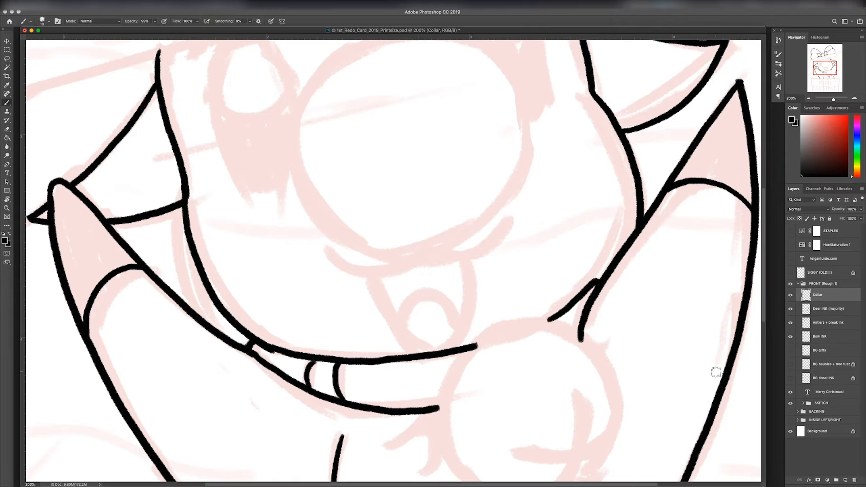
Step: Add a new layer above Collar and name it Bell
click(847, 481)
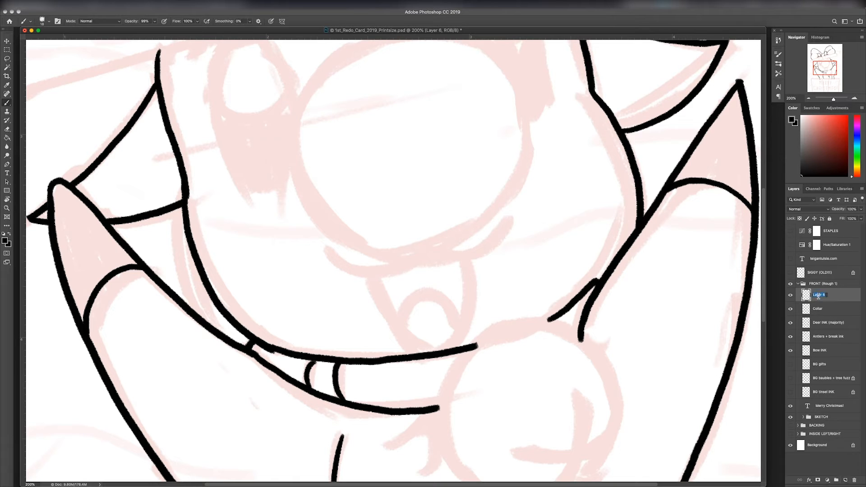
text(Bell)
key(Return)
Step: Ink the two crossing slot lines on the lower part of the bell
scroll(576, 274, down, 5)
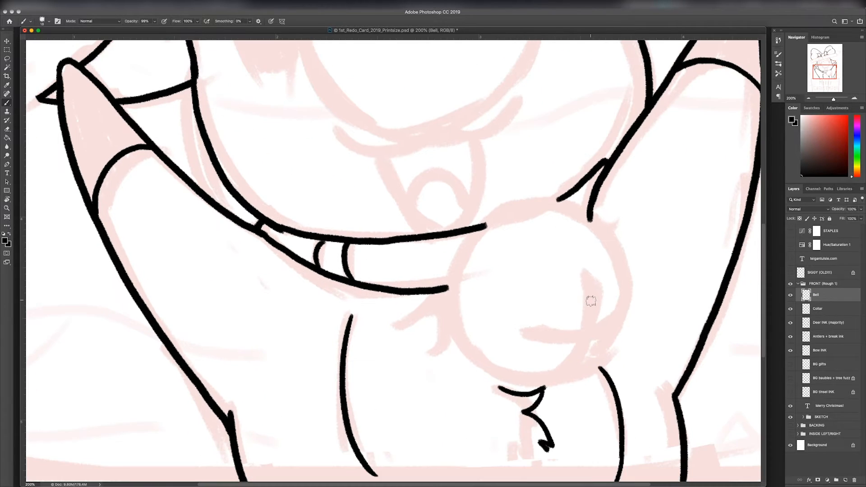
drag(588, 278, 556, 387)
drag(532, 334, 609, 331)
mouse_move(559, 200)
mouse_down()
mouse_move(511, 209)
mouse_move(461, 253)
mouse_move(449, 302)
mouse_move(471, 350)
mouse_move(515, 380)
mouse_move(557, 387)
mouse_up()
key(super+z)
drag(563, 201, 597, 221)
key(super+z)
Step: Rotate the canvas, ink the bell's circular outline, and return the canvas upright
key(r)
mouse_move(601, 279)
mouse_down()
mouse_move(586, 178)
mouse_move(334, 67)
mouse_up()
mouse_move(434, 212)
mouse_down()
mouse_move(484, 310)
mouse_move(512, 388)
mouse_up()
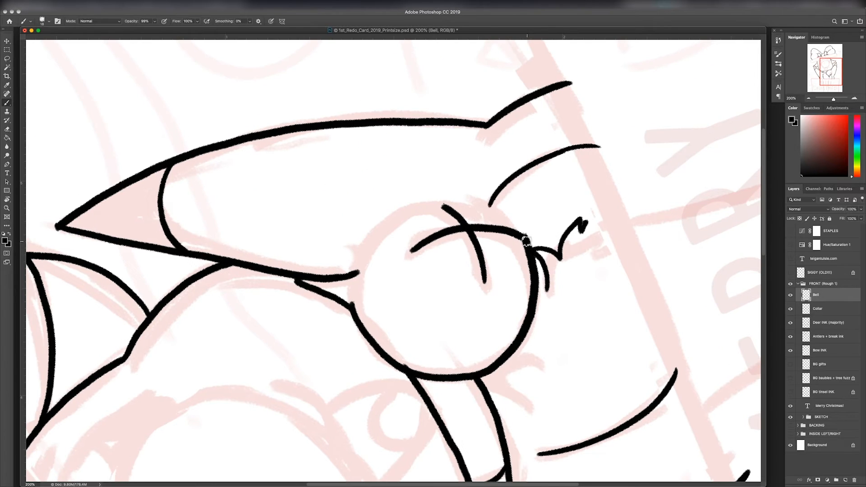
mouse_move(523, 238)
mouse_down()
mouse_move(461, 205)
mouse_move(393, 219)
mouse_move(354, 277)
mouse_move(361, 327)
mouse_up()
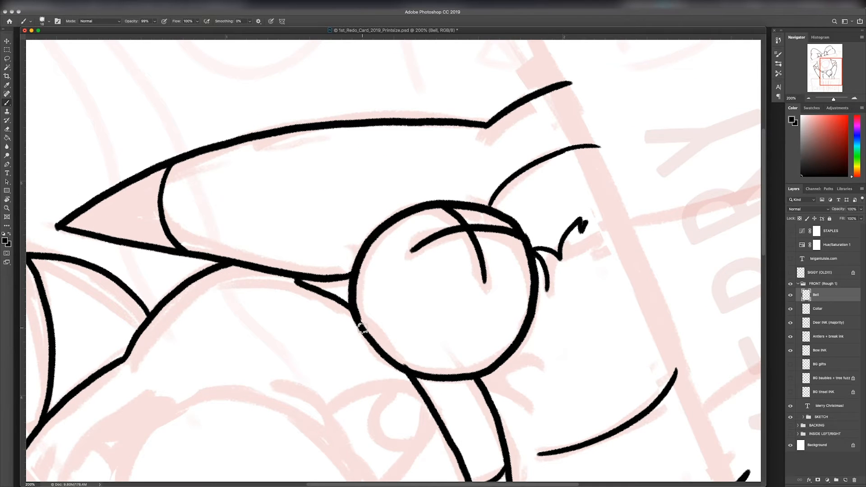
key(Escape)
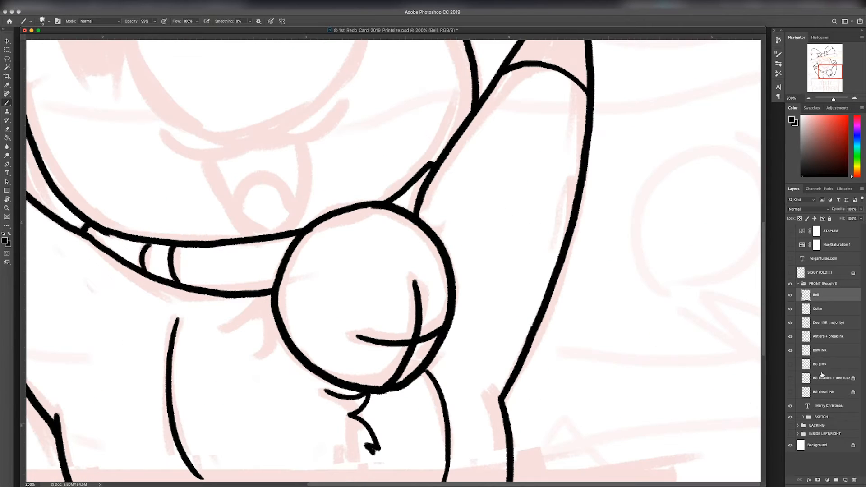
Step: Check the lines meeting the bell on the Collar, Deer INK (majority) and antler layers, and return to the Bell layer
click(818, 309)
key(e)
key(alt+bracketleft)
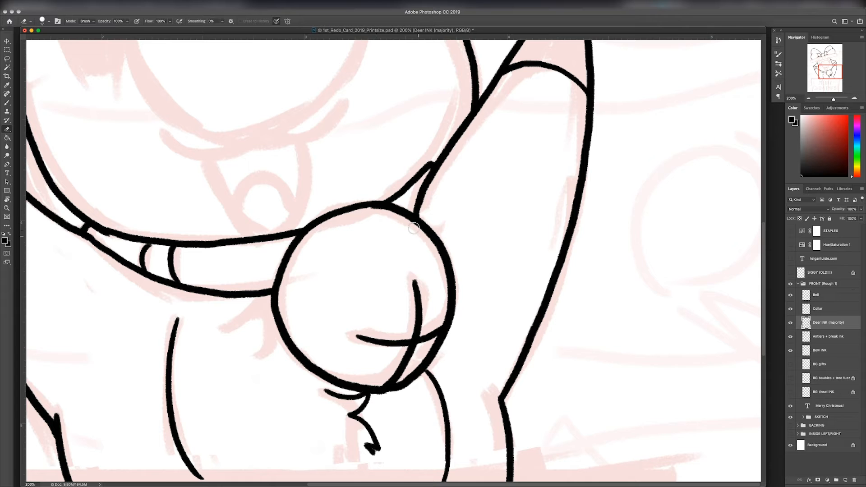
click(791, 323)
click(791, 323)
click(790, 339)
key(alt+bracketright)
key(alt+bracketright)
Step: Ink two parallel curved band lines across the upper part of the bell
key(b)
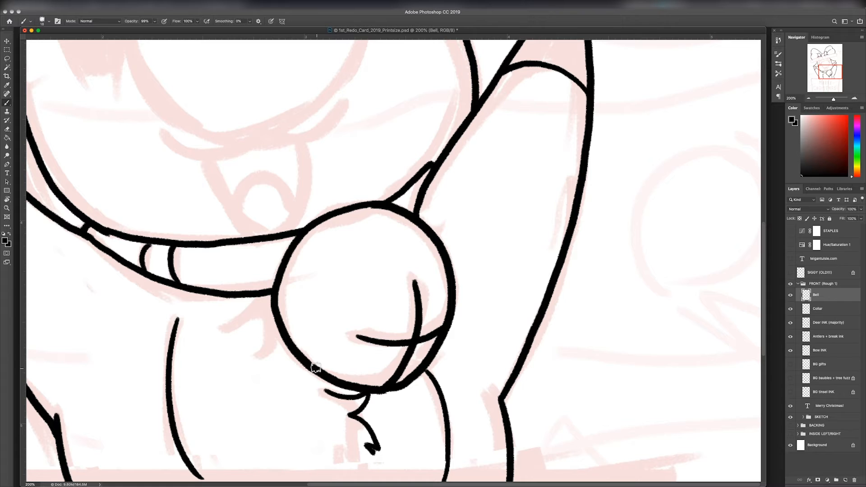
mouse_move(316, 368)
mouse_down()
mouse_move(324, 264)
mouse_move(431, 231)
mouse_up()
key(super+z)
mouse_move(297, 346)
mouse_down()
mouse_move(303, 293)
mouse_move(446, 251)
mouse_up()
mouse_move(288, 343)
mouse_down()
mouse_move(341, 237)
mouse_move(421, 222)
mouse_up()
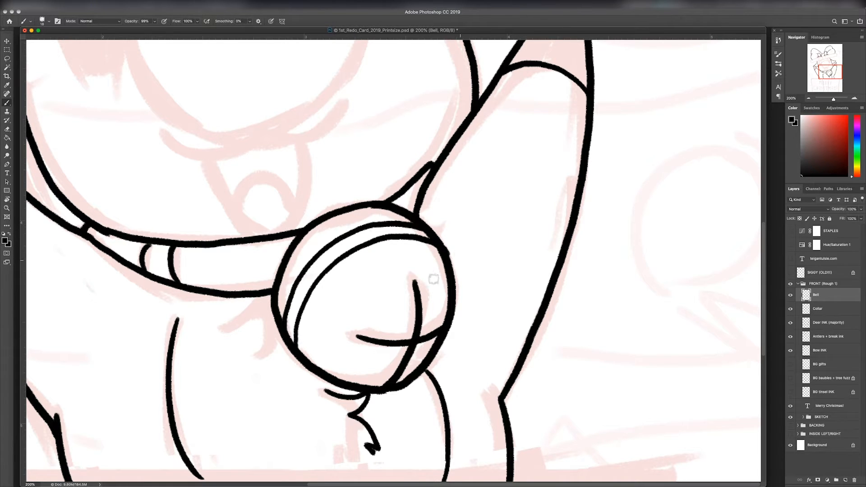
Step: Erase the bell's outer outline between the two band lines at both ends of the band
key(e)
drag(293, 354, 286, 334)
drag(447, 255, 464, 266)
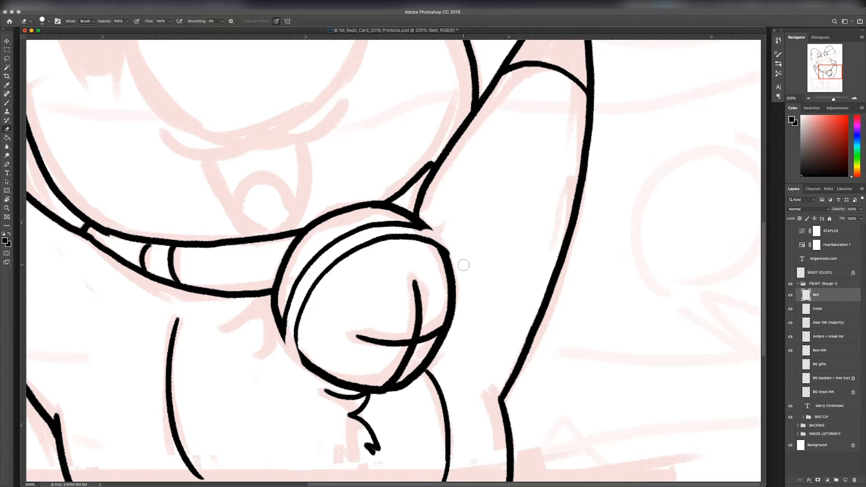
Step: Ink rounded ends that join the two band lines on both sides of the bell
key(b)
key(super+equal)
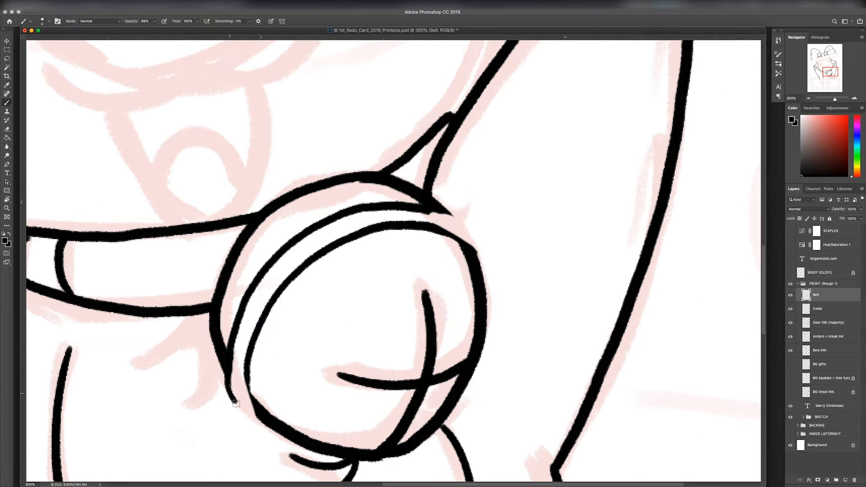
mouse_move(229, 355)
mouse_down()
mouse_move(229, 386)
mouse_move(250, 421)
mouse_up()
drag(246, 382, 259, 415)
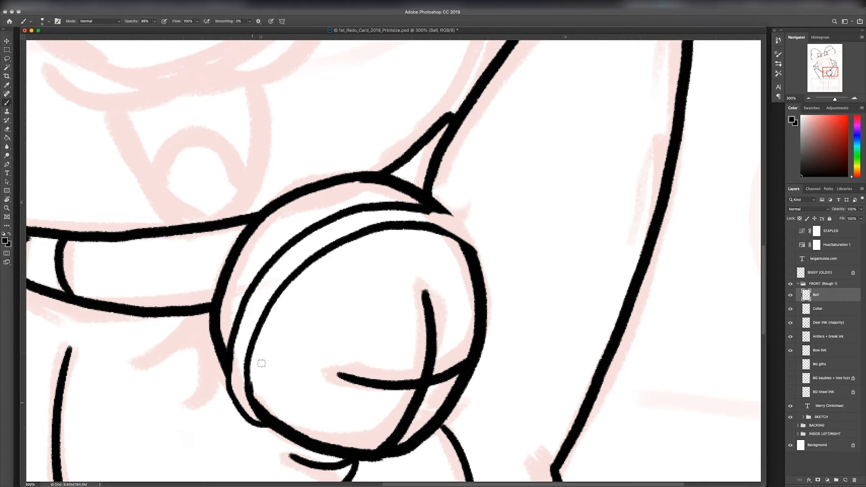
drag(625, 270, 373, 104)
mouse_move(339, 219)
mouse_down()
mouse_move(344, 194)
mouse_move(379, 163)
mouse_move(402, 165)
mouse_up()
key(Escape)
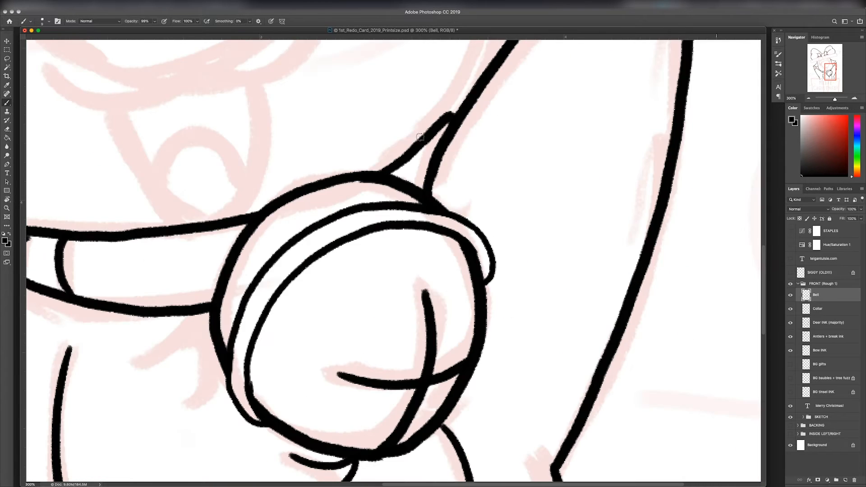
Step: Clean up the outer edge of the rounded band end nearest the raised arm on the Bell layer
key(super+minus)
key(super+minus)
key(super+minus)
key(super+minus)
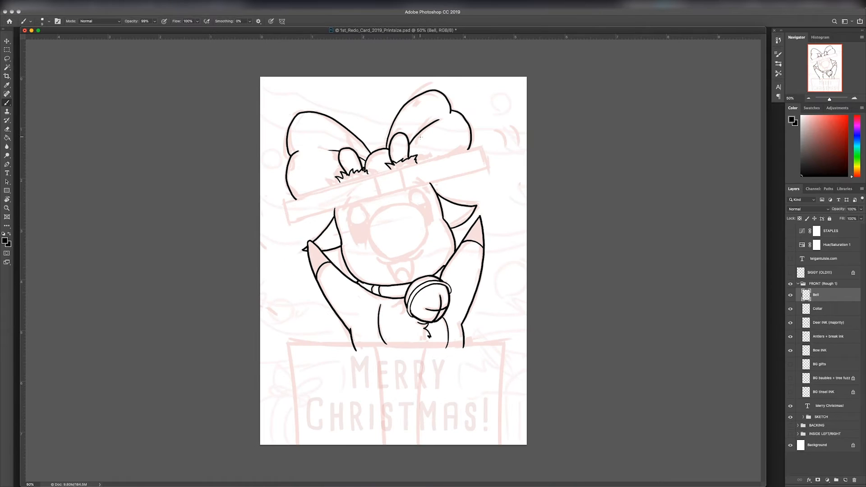
key(super+plus)
key(super+plus)
key(super+plus)
click(832, 310)
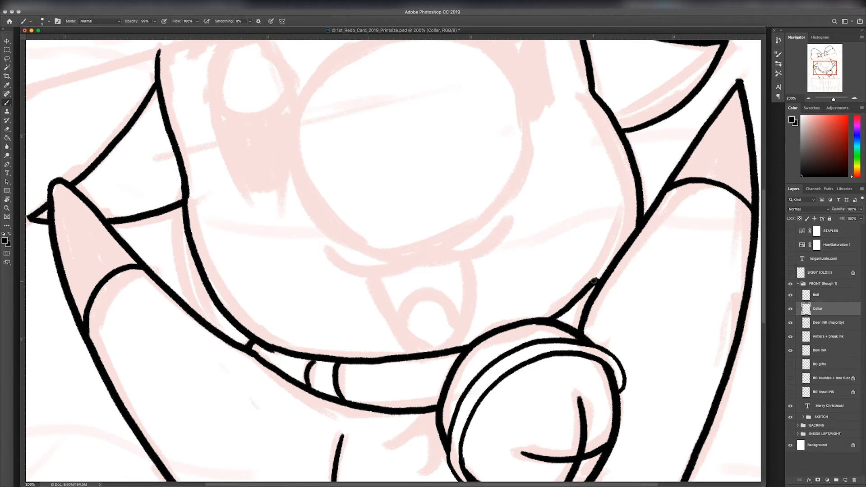
click(820, 297)
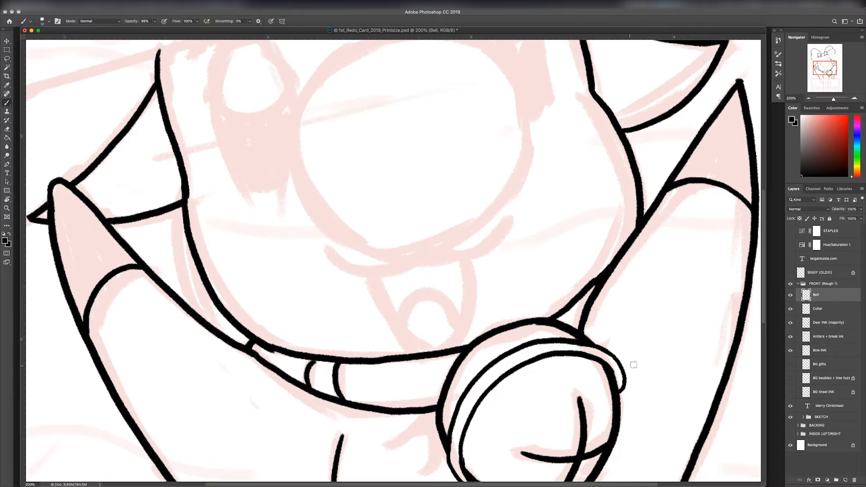
key(e)
drag(626, 366, 628, 393)
key(b)
key(super+0)
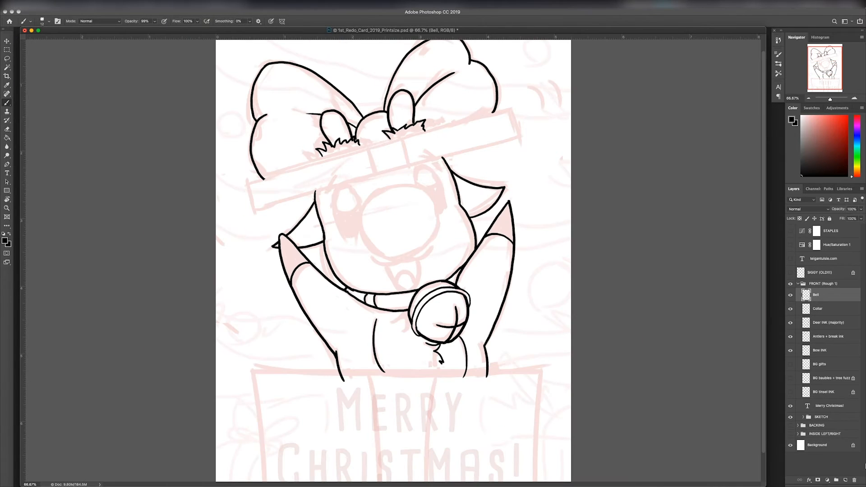
Step: Create a new layer named Face above the Bell layer
click(846, 480)
double_click(820, 295)
text(Face)
key(Return)
Step: Ink the curved two-part upper lip and the open mouth below it on the Face layer
key(super+equal)
key(super+equal)
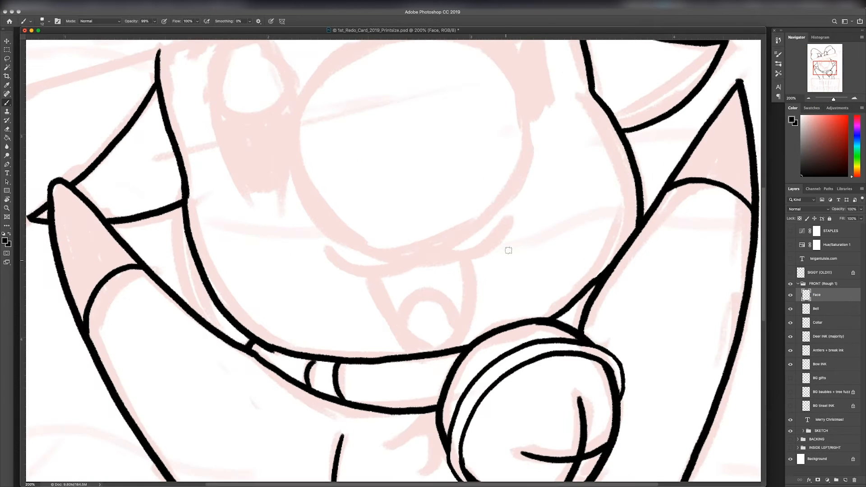
drag(388, 225, 394, 251)
mouse_move(424, 282)
mouse_down()
mouse_move(358, 292)
mouse_move(342, 277)
mouse_move(499, 249)
mouse_up()
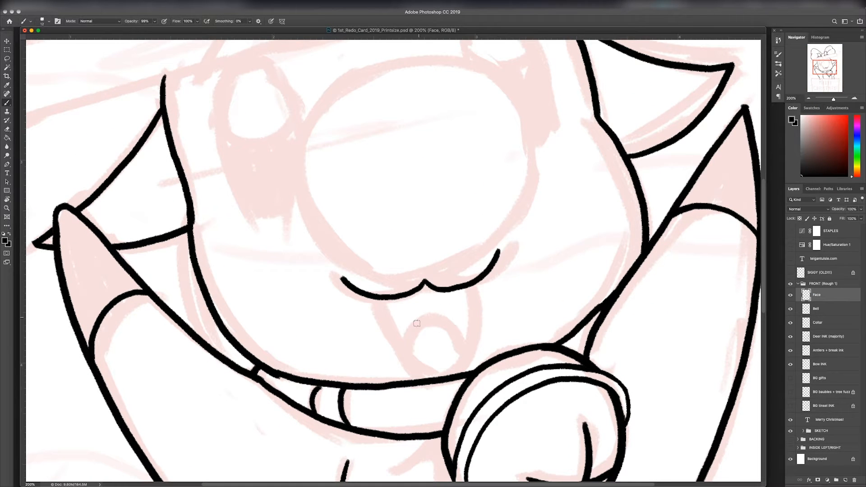
mouse_move(341, 278)
mouse_down()
mouse_move(370, 296)
mouse_move(428, 284)
mouse_move(459, 290)
mouse_up()
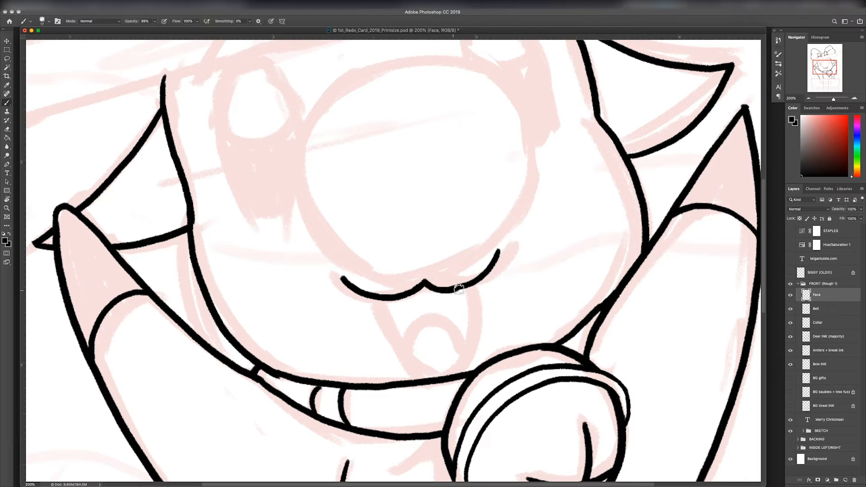
mouse_move(382, 301)
mouse_down()
mouse_move(412, 358)
mouse_move(435, 375)
mouse_up()
mouse_move(469, 288)
mouse_down()
mouse_move(476, 330)
mouse_move(447, 375)
mouse_up()
Step: Ink both eyebrows and both eye outlines, rotating the canvas for the second eye
scroll(401, 329, up, 5)
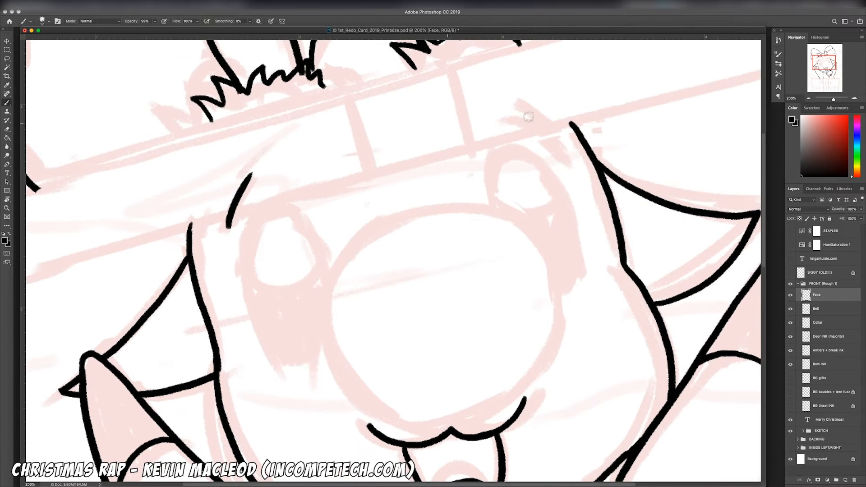
mouse_move(273, 207)
mouse_down()
mouse_move(255, 223)
mouse_move(245, 286)
mouse_move(270, 354)
mouse_move(321, 362)
mouse_up()
mouse_move(271, 207)
mouse_down()
mouse_move(322, 247)
mouse_move(330, 336)
mouse_move(316, 360)
mouse_up()
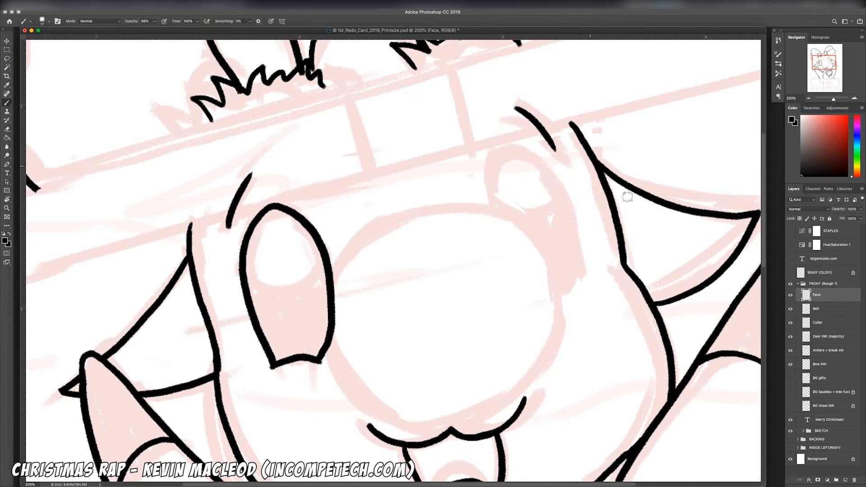
key(r)
mouse_move(627, 197)
mouse_down()
mouse_move(516, 227)
mouse_move(562, 225)
mouse_move(572, 295)
mouse_move(563, 351)
mouse_up()
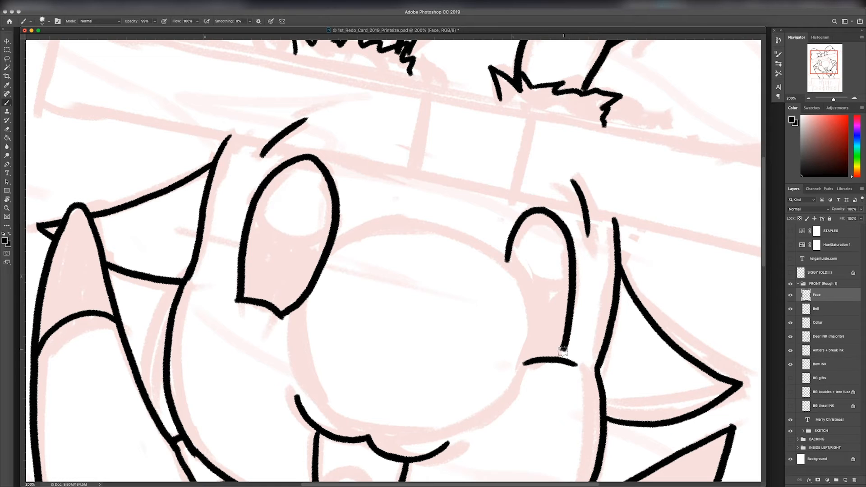
mouse_move(509, 257)
mouse_down()
mouse_move(512, 321)
mouse_move(542, 365)
mouse_up()
Step: Erase the eye lines that run into the nose area and ink a large oval highlight in each eye
key(e)
drag(335, 239, 300, 318)
mouse_move(505, 334)
mouse_down()
mouse_move(498, 264)
mouse_move(524, 358)
mouse_up()
key(b)
mouse_move(271, 180)
mouse_down()
mouse_move(302, 244)
mouse_move(335, 192)
mouse_up()
mouse_move(514, 235)
mouse_down()
mouse_move(536, 299)
mouse_move(568, 269)
mouse_up()
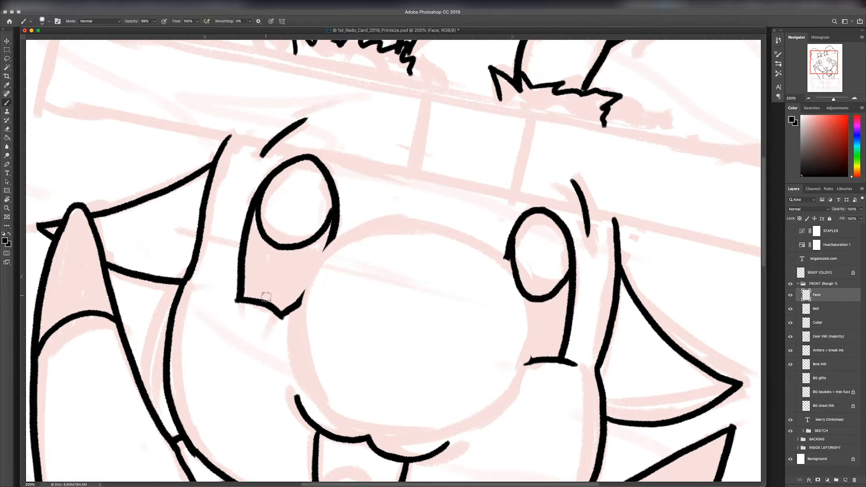
drag(262, 297, 267, 300)
drag(534, 355, 562, 353)
key(super+minus)
key(super+minus)
key(super+z)
key(super+z)
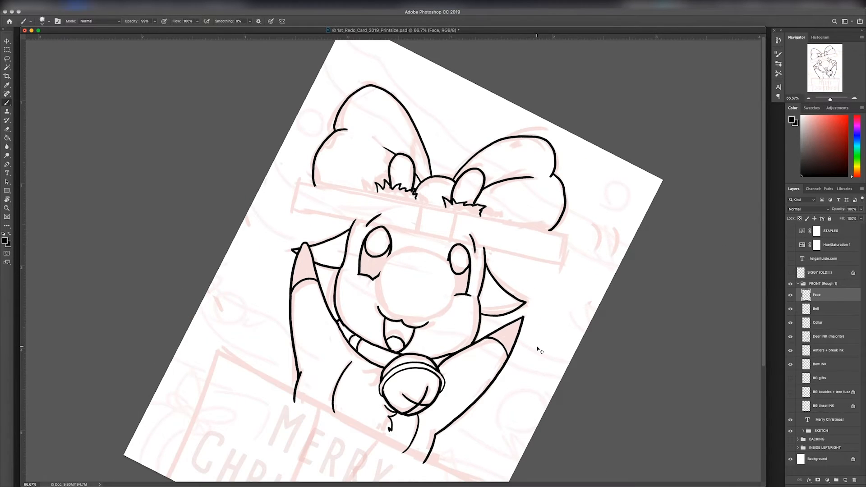
Step: Ink crescent shapes in the lower part of both eyes
key(super+plus)
key(super+plus)
mouse_move(305, 248)
mouse_down()
mouse_move(324, 281)
mouse_move(331, 273)
mouse_move(306, 297)
mouse_move(332, 305)
mouse_move(363, 278)
mouse_up()
mouse_move(570, 332)
mouse_down()
mouse_move(611, 326)
mouse_move(568, 352)
mouse_up()
key(e)
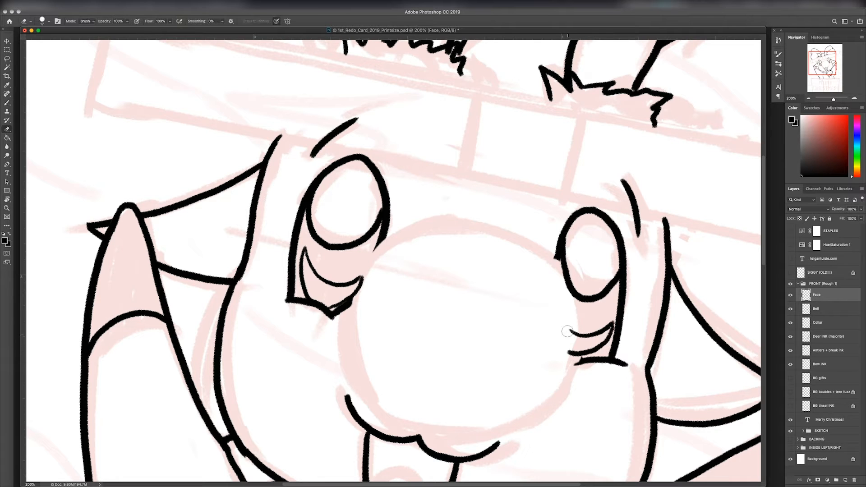
Step: Lower the Face layer's opacity and create a new layer named Nose above it
drag(849, 223, 849, 222)
click(845, 480)
double_click(819, 295)
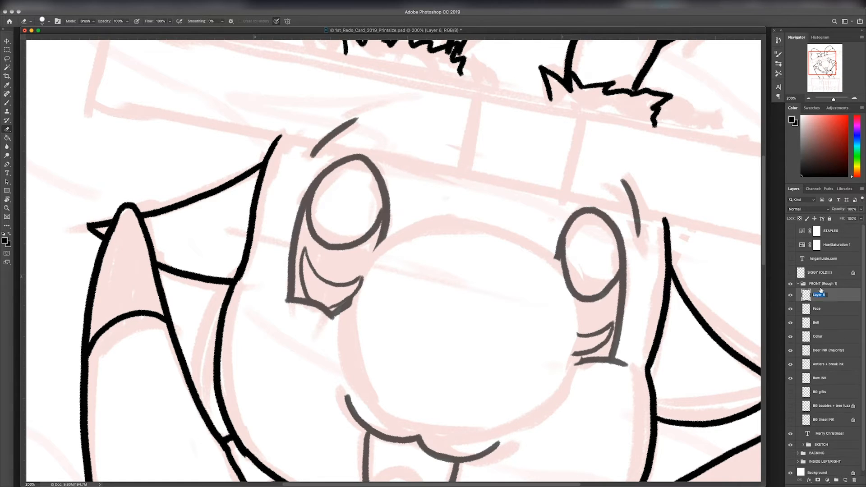
text(Nose)
key(Return)
key(b)
Step: Ink the first arcs of the round nose outline with a thick line, rotating the canvas to follow the curve
scroll(392, 259, down, 3)
scroll(393, 259, right, 2)
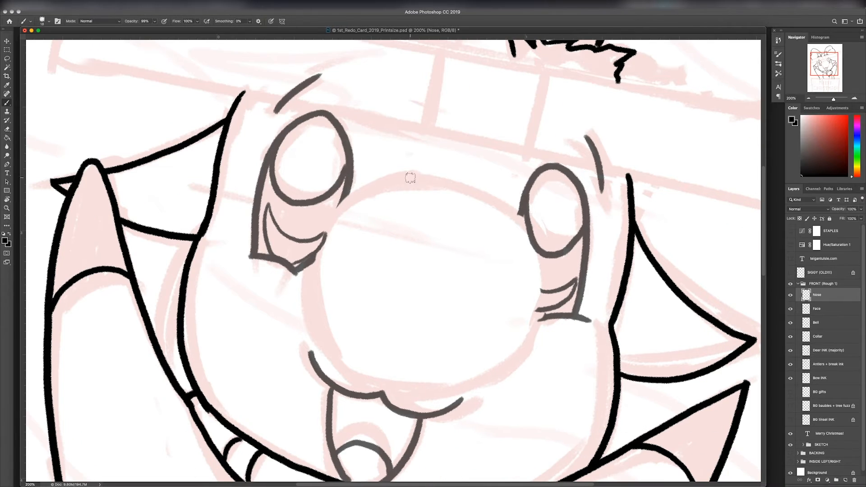
mouse_move(412, 178)
mouse_down()
mouse_move(334, 213)
mouse_move(313, 252)
mouse_move(312, 317)
mouse_up()
key(r)
mouse_move(528, 268)
mouse_down()
mouse_move(598, 370)
mouse_move(478, 456)
mouse_up()
key(b)
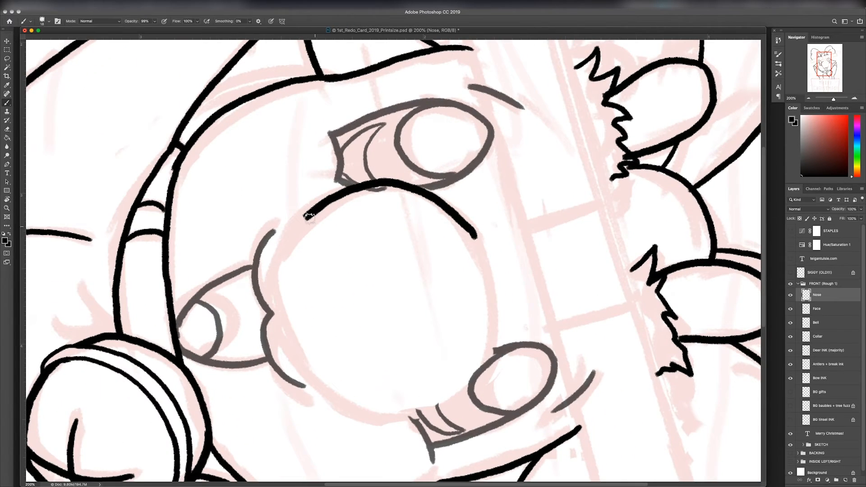
key(r)
drag(628, 252, 629, 311)
key(b)
mouse_move(326, 194)
mouse_down()
mouse_move(307, 205)
mouse_move(265, 288)
mouse_move(273, 328)
mouse_up()
Step: Continue the nose outline around the circle, turning the canvas between strokes
key(r)
drag(586, 258, 387, 312)
key(b)
mouse_move(351, 132)
mouse_down()
mouse_move(243, 207)
mouse_move(240, 260)
mouse_up()
key(r)
drag(555, 149, 439, 435)
key(b)
mouse_move(448, 117)
mouse_down()
mouse_move(338, 176)
mouse_move(321, 286)
mouse_up()
key(Escape)
Step: Rotate the canvas and erase uneven sections of the nose outline
key(r)
mouse_move(686, 260)
mouse_down()
mouse_move(691, 284)
mouse_move(546, 416)
mouse_move(297, 241)
mouse_up()
key(e)
drag(295, 178, 310, 176)
mouse_move(242, 218)
mouse_down()
mouse_move(355, 135)
mouse_move(382, 132)
mouse_move(264, 176)
mouse_move(235, 268)
mouse_move(269, 318)
mouse_up()
key(b)
key(e)
key(r)
mouse_move(555, 157)
mouse_down()
mouse_move(622, 234)
mouse_move(591, 401)
mouse_up()
key(e)
Step: Ink the remaining gap to close the nose circle and return the canvas upright
key(r)
drag(631, 207, 500, 97)
key(b)
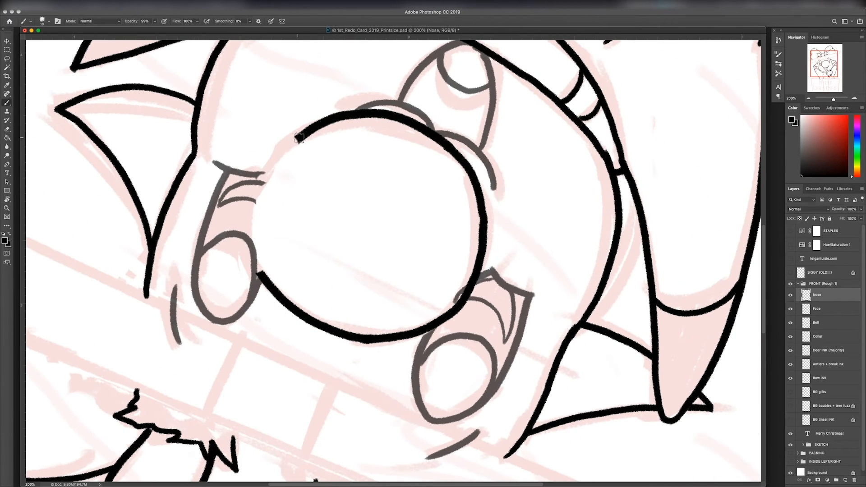
mouse_move(297, 139)
mouse_down()
mouse_move(256, 214)
mouse_move(259, 267)
mouse_up()
key(r)
drag(356, 127, 582, 405)
key(b)
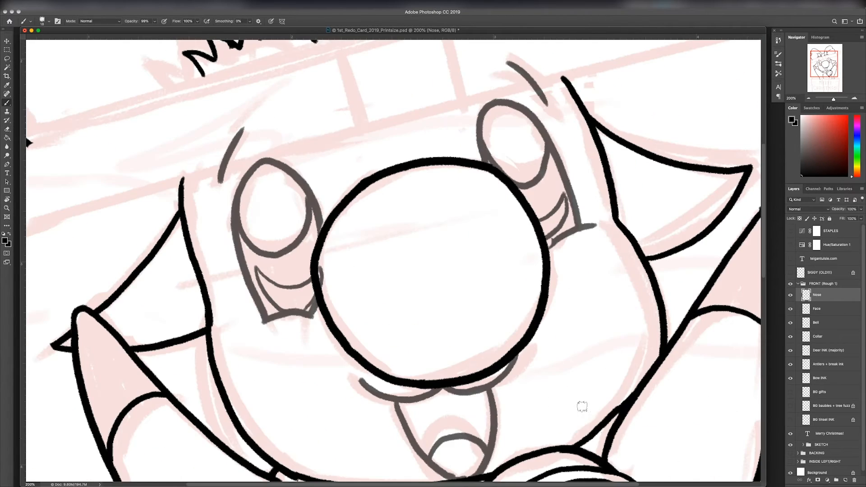
Step: Restore the Face layer's opacity to 100% and view the whole drawing
click(821, 308)
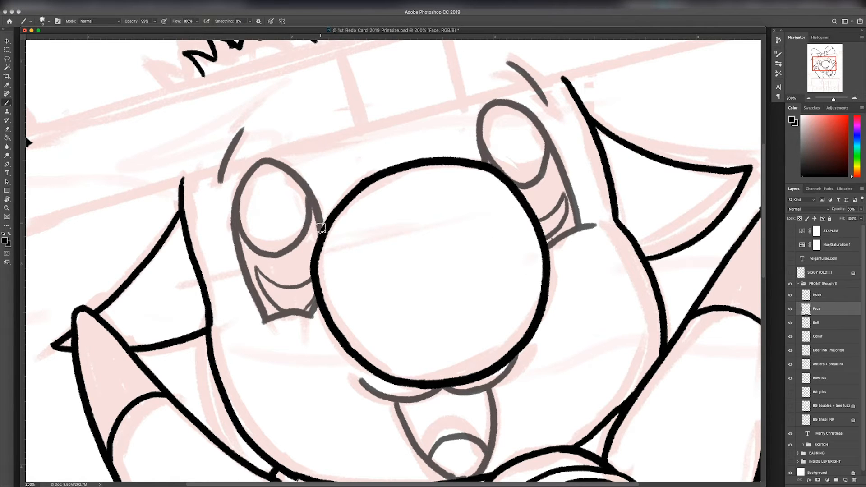
click(818, 321)
click(861, 210)
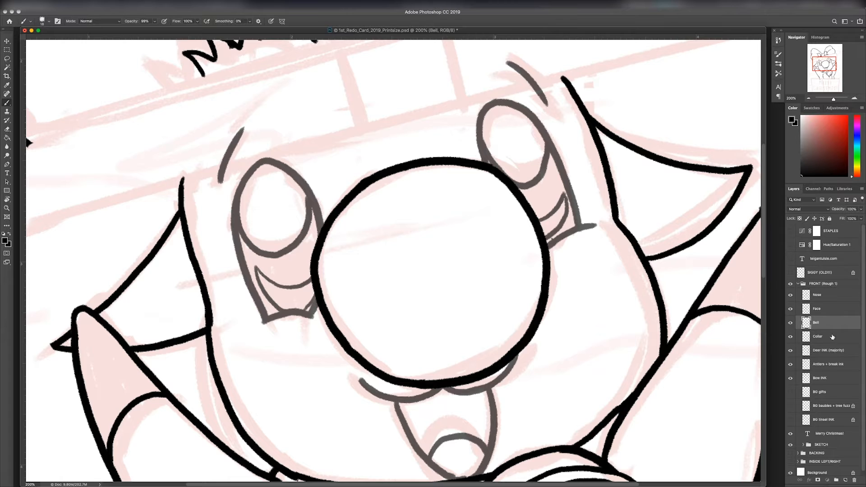
click(822, 310)
click(861, 210)
drag(849, 219, 863, 219)
key(super+minus)
key(super+minus)
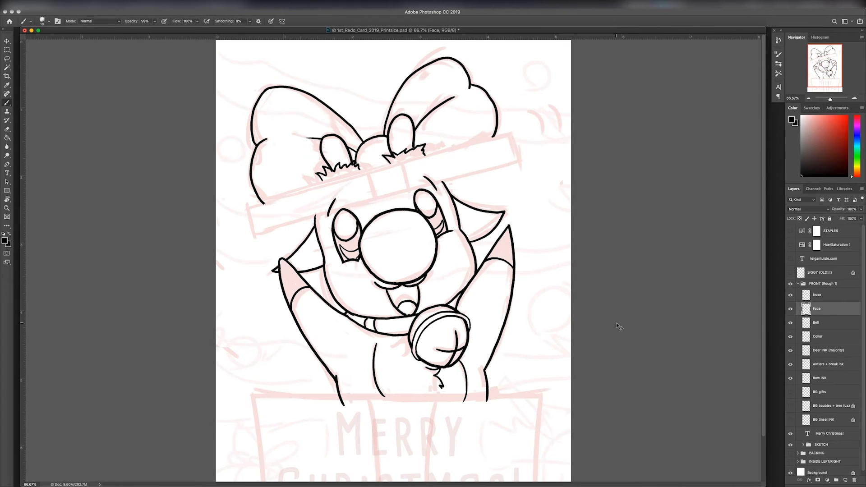
key(super+minus)
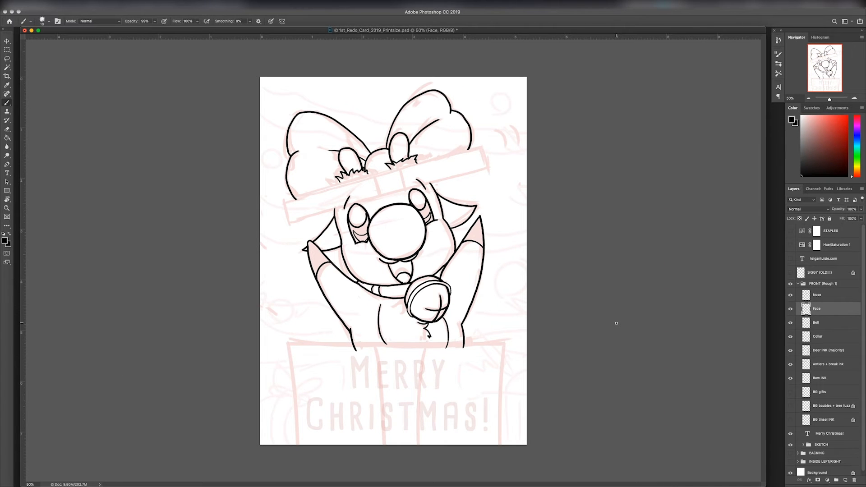
Step: Try a new cheek line further inward beside the raised arm on the Deer INK (majority) layer, with the canvas rotated
key(super+plus)
key(super+plus)
key(super+plus)
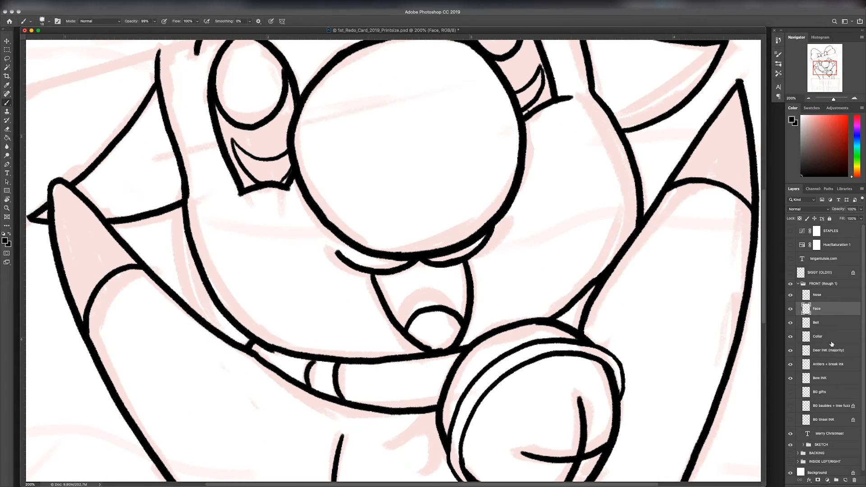
click(841, 355)
key(r)
drag(694, 317, 226, 233)
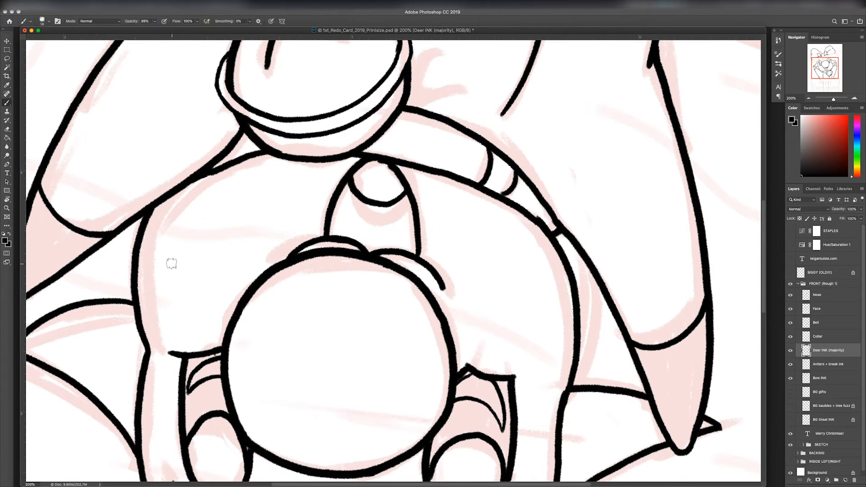
drag(150, 317, 148, 318)
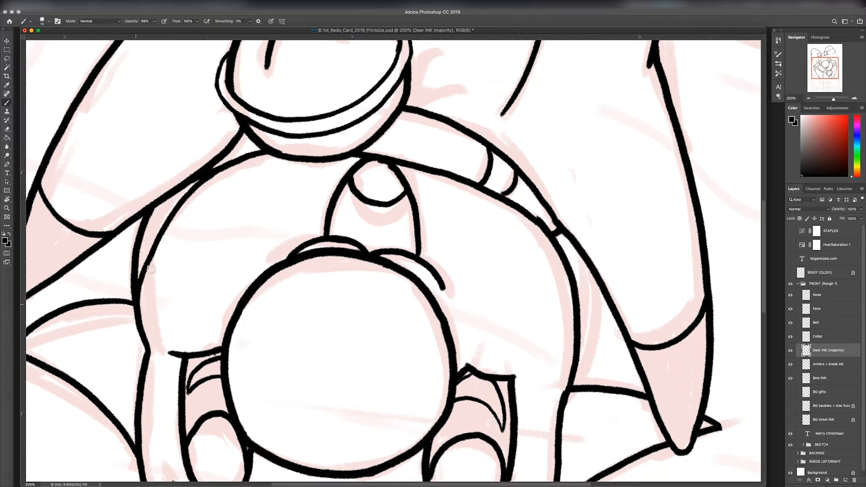
mouse_move(212, 175)
mouse_down()
mouse_move(135, 299)
mouse_move(141, 322)
mouse_up()
Step: Erase the cheek lines between the ear and the raised arm on the Deer INK (majority) layer
key(e)
drag(138, 270, 150, 246)
mouse_move(151, 246)
mouse_down()
mouse_move(149, 227)
mouse_move(168, 229)
mouse_move(193, 206)
mouse_up()
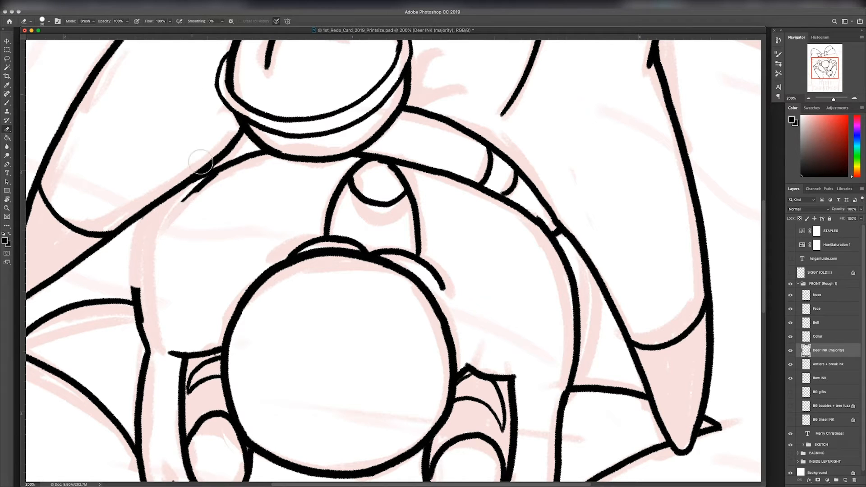
drag(145, 231, 138, 229)
drag(182, 201, 206, 184)
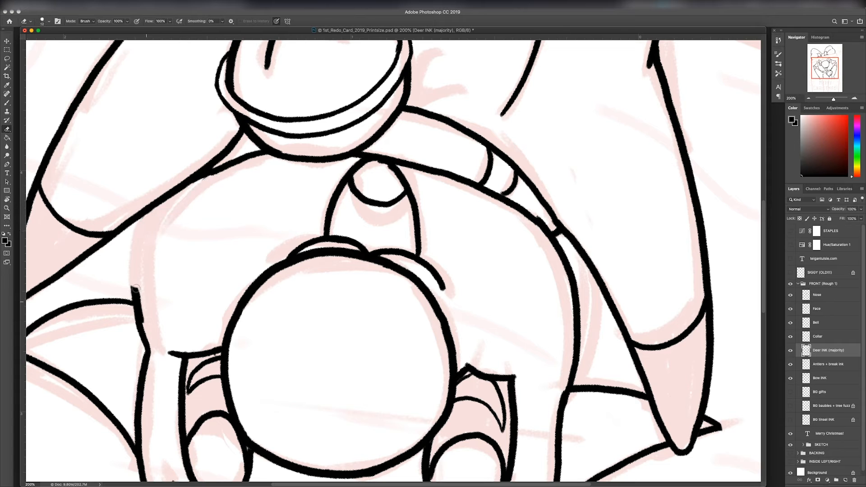
drag(136, 288, 137, 313)
key(Escape)
key(b)
mouse_move(592, 88)
mouse_down()
mouse_move(568, 172)
mouse_move(590, 227)
mouse_move(591, 347)
mouse_up()
key(super+z)
Step: Rotate the canvas, ink a slimmer cheek outline from the ear down to the raised arm, and return the canvas upright
key(r)
drag(687, 329, 623, 380)
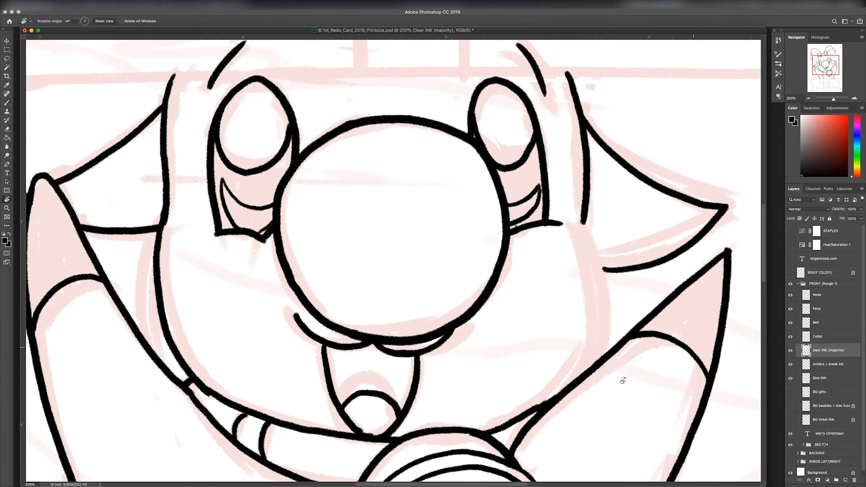
key(b)
drag(583, 223, 578, 380)
key(super+z)
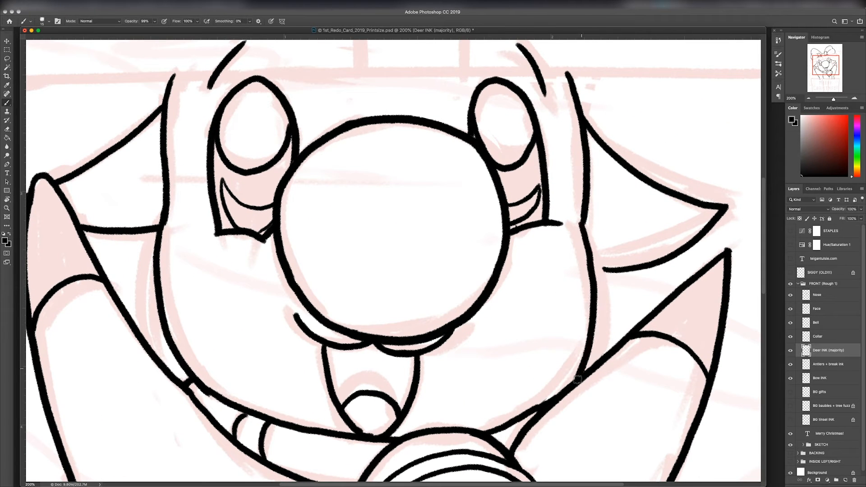
key(super+minus)
key(super+minus)
key(super+equal)
key(super+equal)
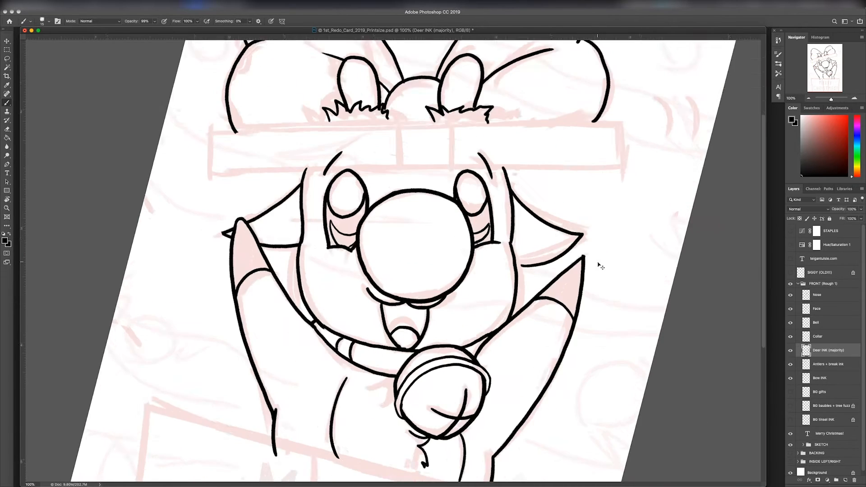
key(super+minus)
key(super+minus)
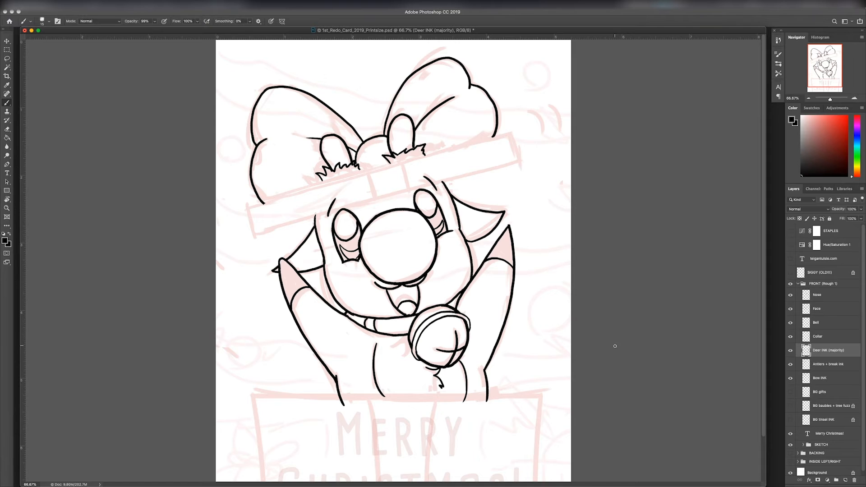
Step: Add a new layer named Box above the Nose layer and zoom in on the lid sketch
click(821, 296)
key(super+alt+shift+n)
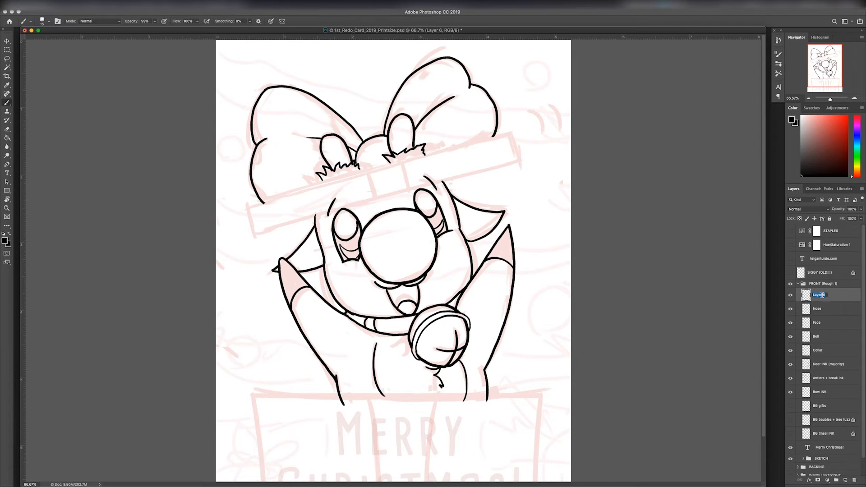
key(Return)
key(super+plus)
key(super+plus)
drag(650, 290, 574, 445)
drag(669, 116, 579, 271)
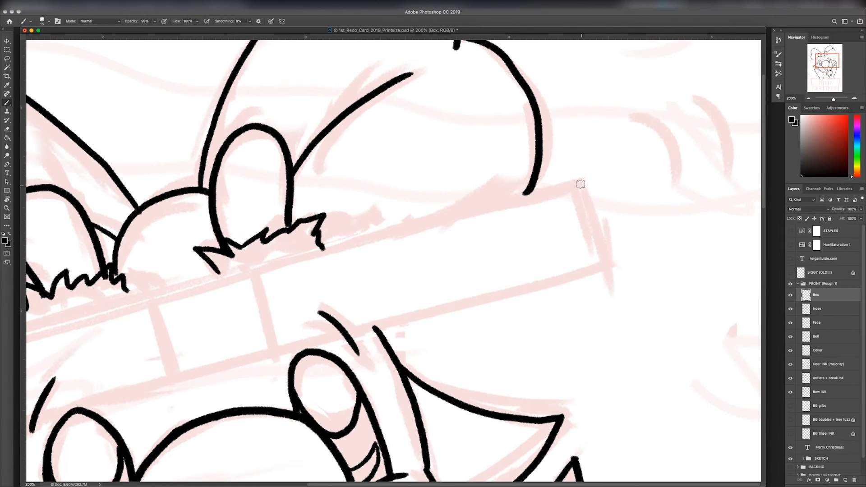
Step: Ink the lid's short end edges and the two ribbon lines crossing it on the Box layer
drag(581, 182, 608, 266)
key(super+z)
drag(254, 274, 278, 361)
mouse_move(148, 298)
mouse_down()
mouse_move(175, 387)
mouse_move(533, 318)
mouse_up()
drag(120, 309, 148, 432)
drag(589, 387, 548, 81)
drag(536, 259, 498, 50)
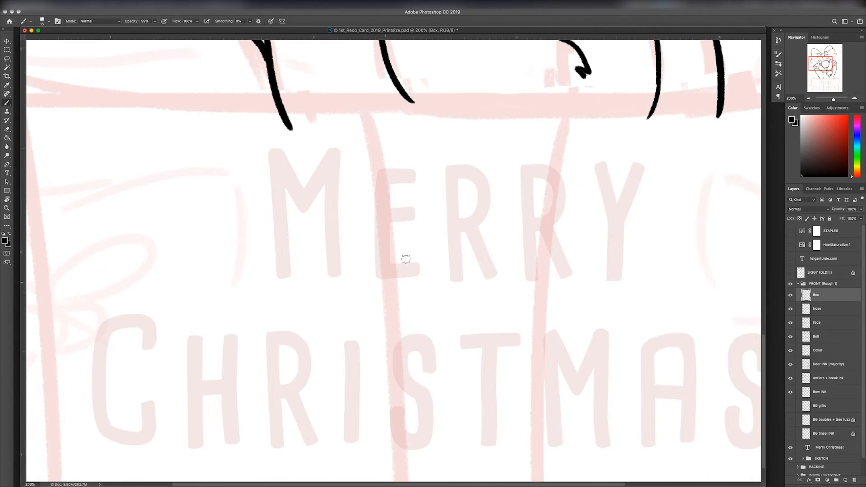
Step: Ink the box's outer sides and the two ribbon edges running down its front, over the sketch
key(super+minus)
mouse_move(346, 269)
mouse_down()
mouse_move(389, 481)
mouse_move(372, 481)
mouse_up()
key(super+z)
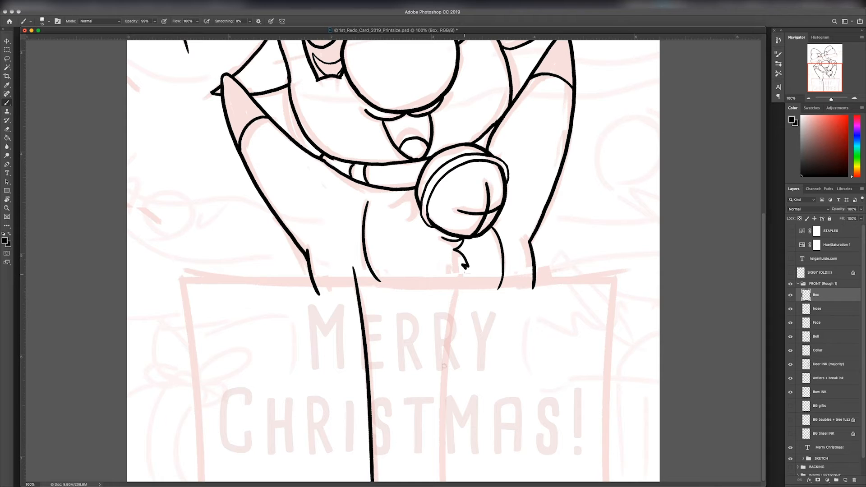
drag(465, 267, 457, 481)
drag(620, 275, 603, 481)
drag(179, 275, 207, 481)
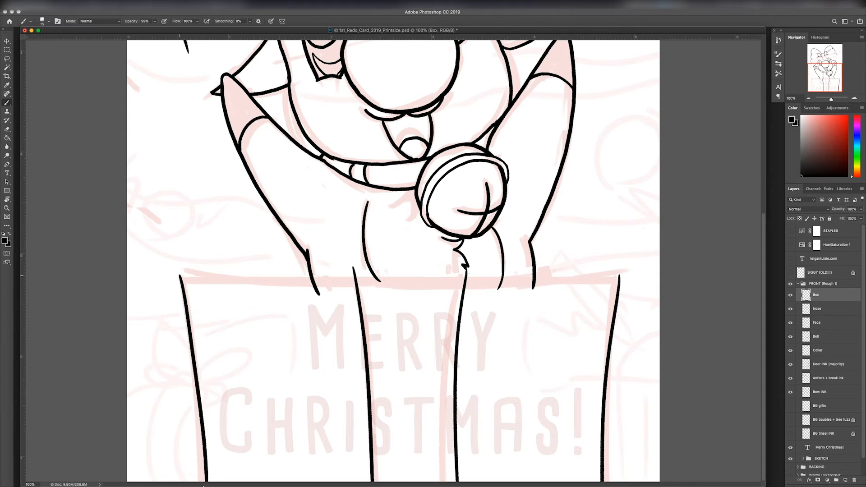
key(super+z)
drag(184, 275, 199, 482)
drag(619, 277, 194, 288)
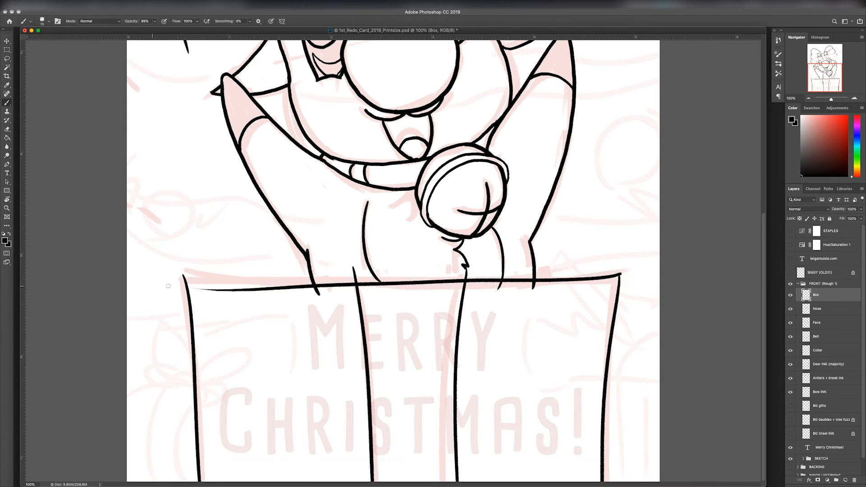
key(super+z)
Step: Try straight lines for the lid's two long edges with the canvas rotated sideways
key(super+minus)
key(super+equal)
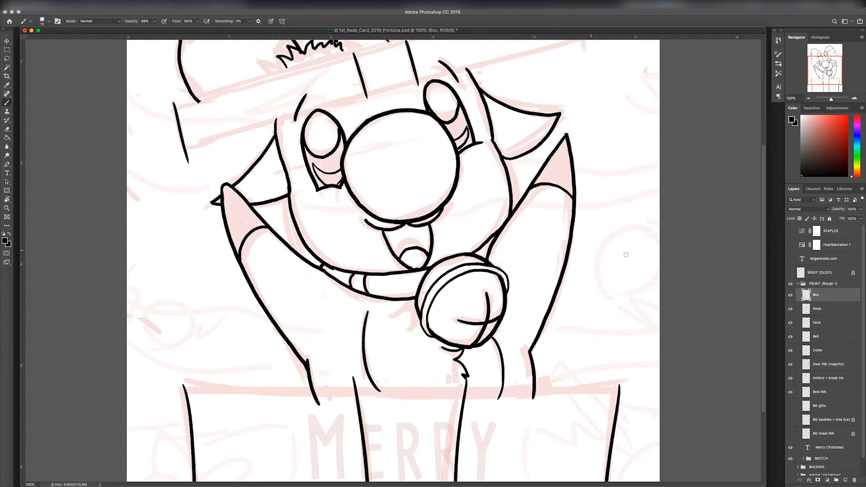
key(r)
drag(626, 256, 428, 116)
drag(463, 170, 551, 187)
key(b)
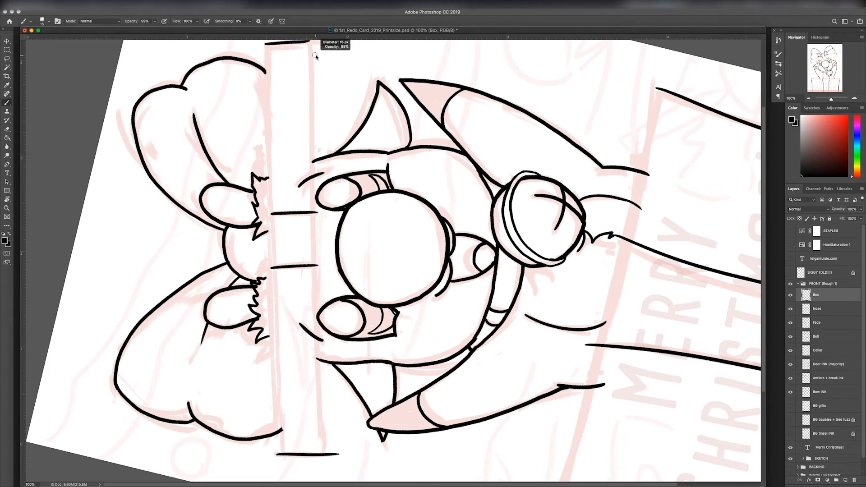
drag(310, 41, 331, 456)
key(super+z)
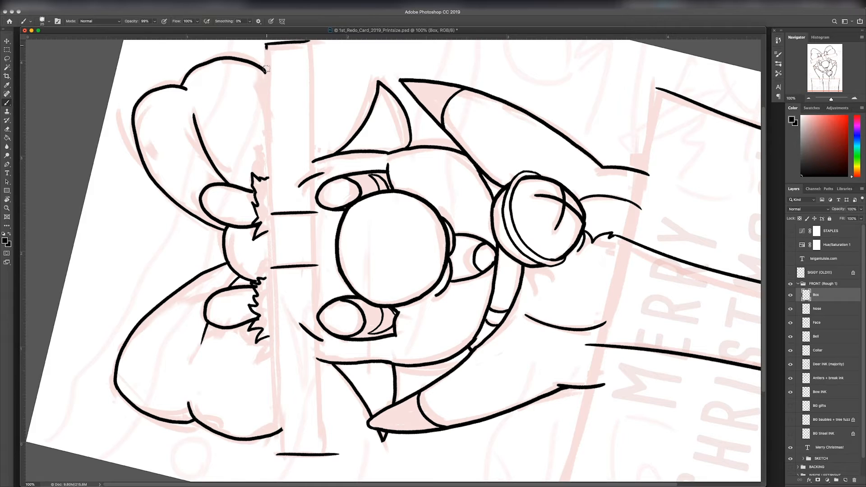
drag(266, 46, 267, 458)
key(super+z)
Step: Readjust the canvas rotation and try the lid's long edges again, undoing each misaligned line
key(r)
mouse_move(691, 246)
mouse_down()
mouse_move(581, 307)
mouse_move(586, 315)
mouse_up()
key(r)
key(b)
mouse_move(343, 50)
shift+mouse_down()
mouse_move(332, 312)
mouse_move(338, 467)
shift+mouse_up()
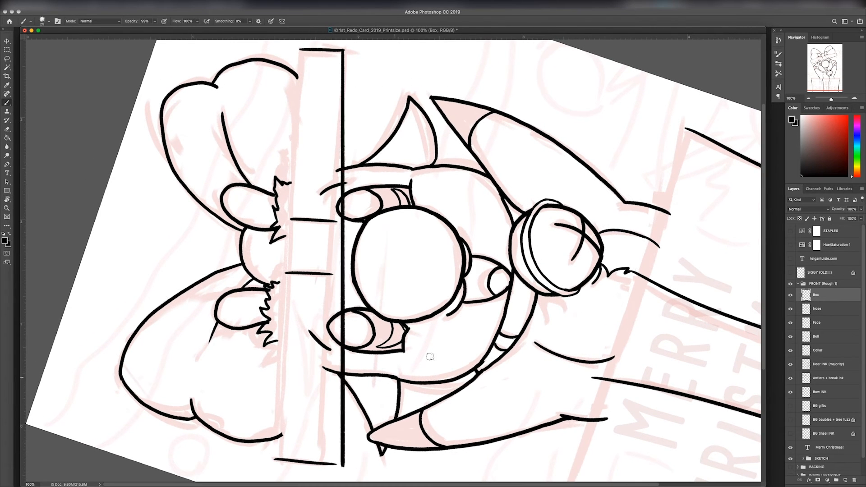
key(super+z)
key(r)
drag(560, 323, 567, 300)
drag(566, 300, 544, 300)
key(b)
shift+drag(299, 58, 299, 446)
key(super+z)
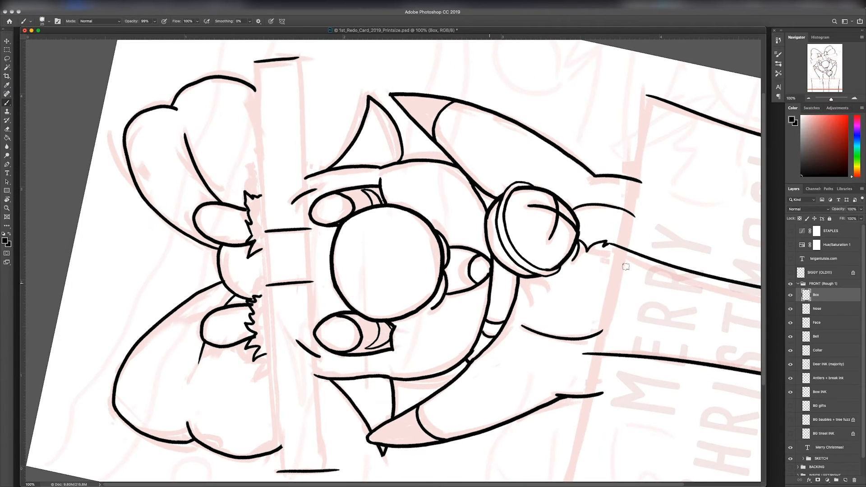
key(super+z)
Step: Ink the lid's two long edges along the sketch, return the canvas upright and trim the overshooting corner
key(r)
drag(700, 247, 703, 266)
key(b)
shift+drag(311, 53, 319, 465)
shift+drag(267, 54, 267, 465)
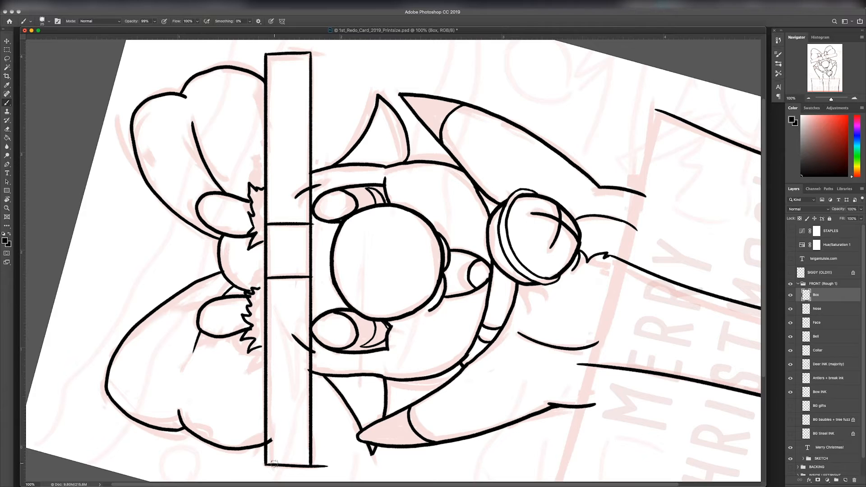
key(r)
key(Escape)
key(e)
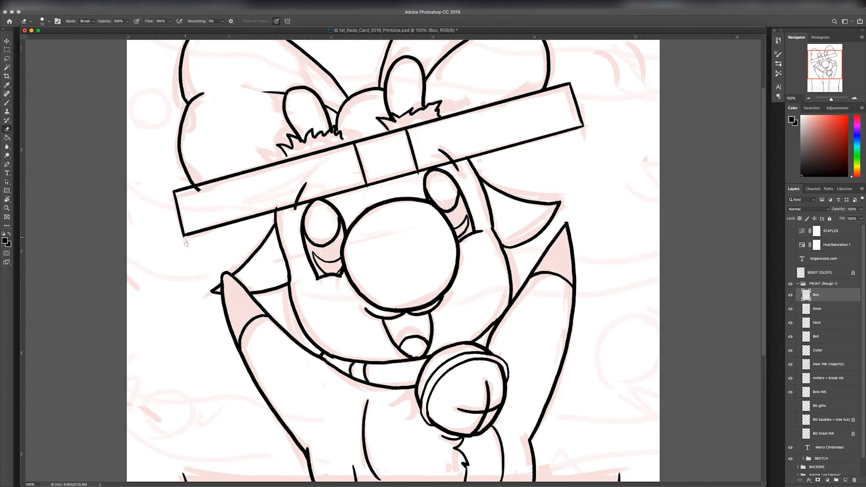
Step: Erase the bow outline that runs into the lid on the Bow INK layer
click(825, 391)
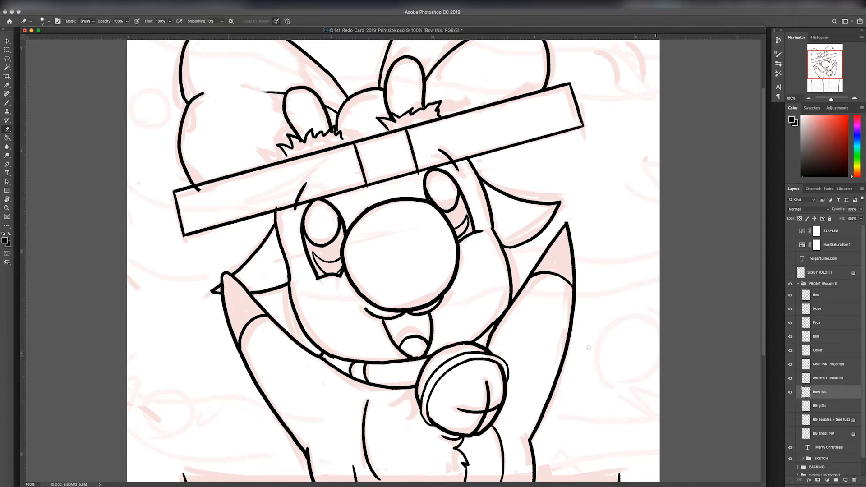
click(830, 295)
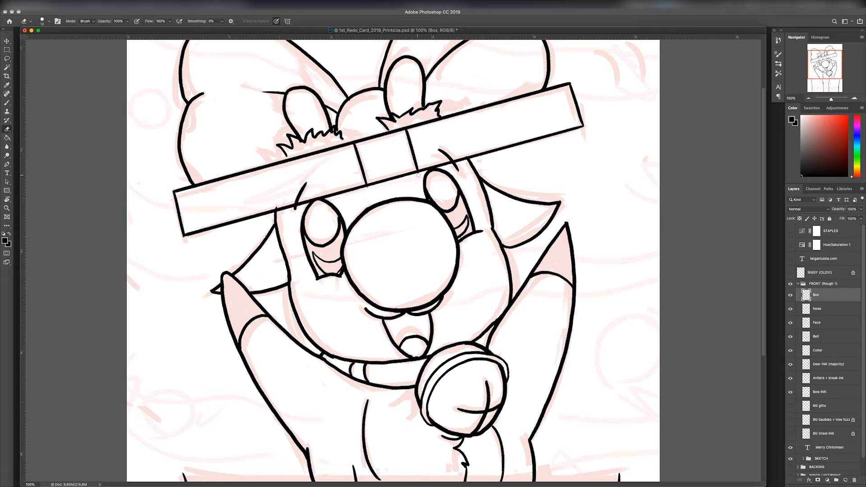
click(829, 365)
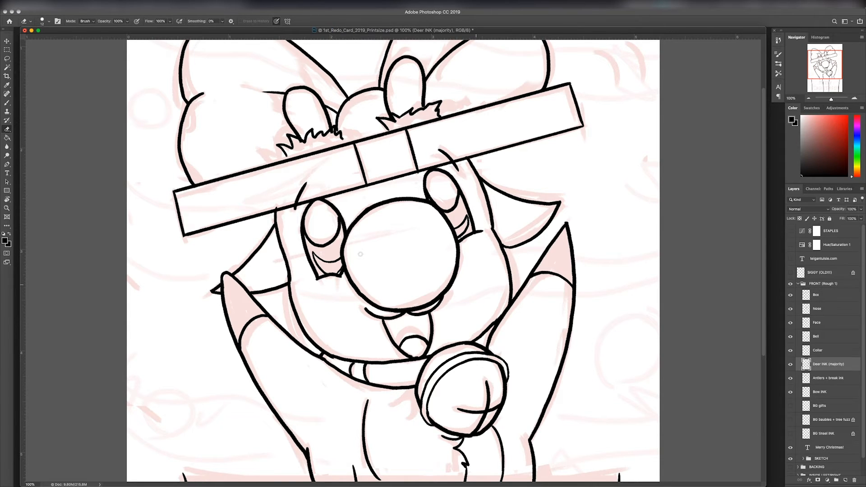
Step: Ink a straight top edge across the box front on the Box layer and trim the ribbon line above it
scroll(526, 412, down, 5)
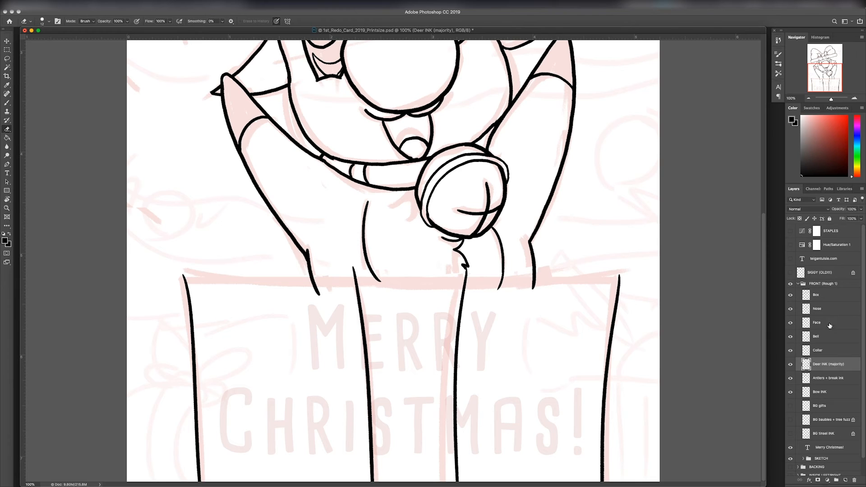
click(829, 295)
key(b)
drag(183, 277, 620, 277)
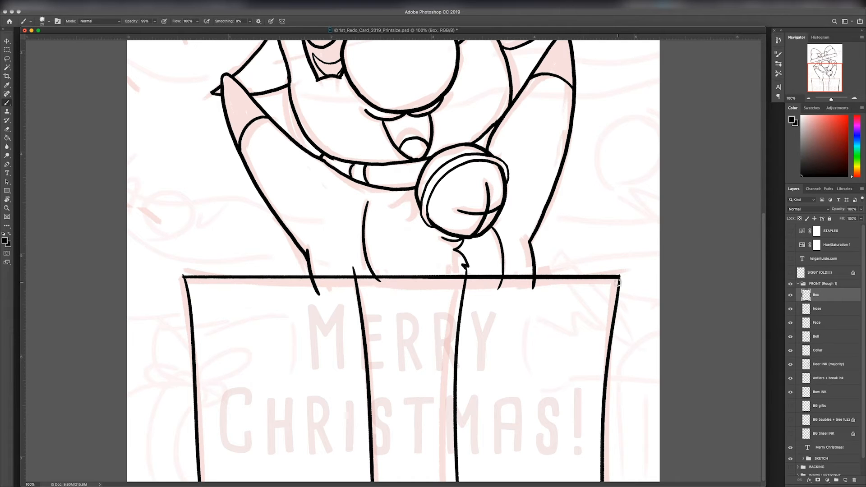
key(e)
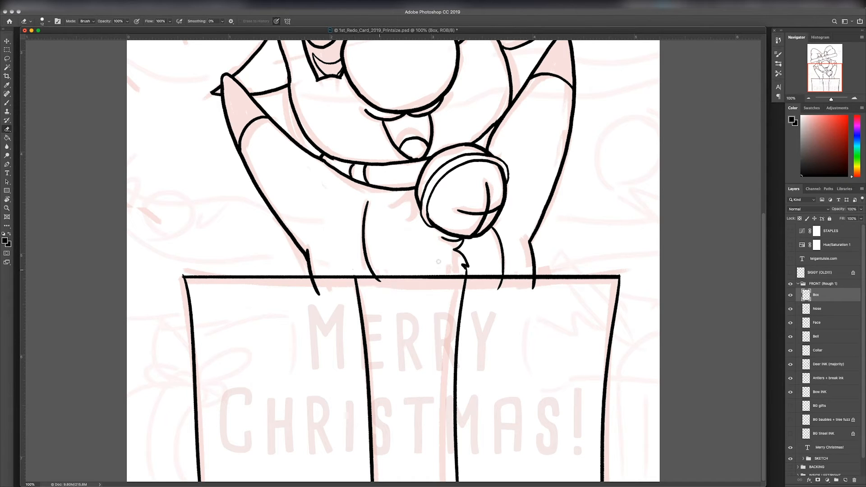
Step: Erase the arm and body lines that extend below the box's top edge on the Deer INK (majority) layer
click(813, 364)
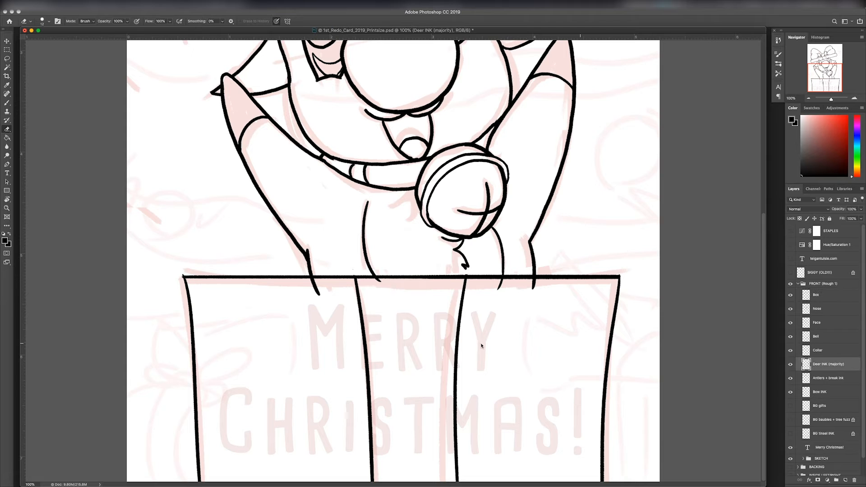
drag(301, 288, 311, 286)
drag(312, 289, 317, 289)
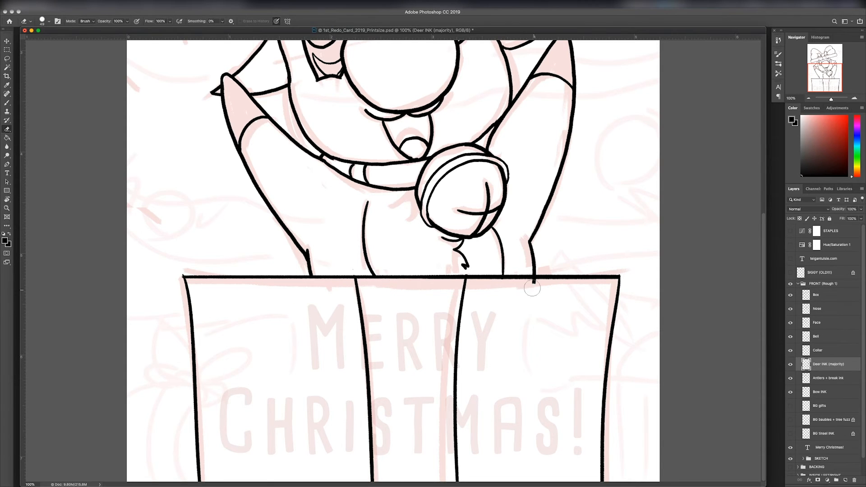
drag(532, 287, 534, 287)
key(super+minus)
key(super+minus)
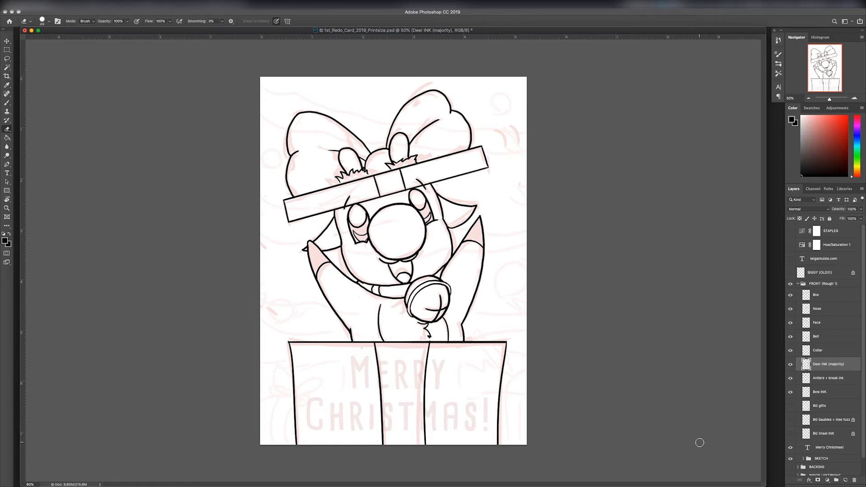
Step: Show the BG gifts and BG baubles + tree fuzz layers and erase their lines overlapping the foreground art
click(791, 406)
click(826, 406)
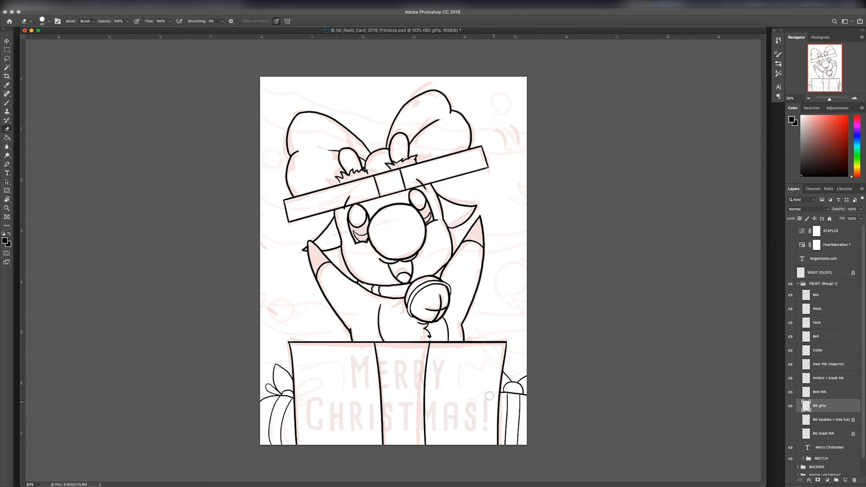
click(790, 420)
click(825, 419)
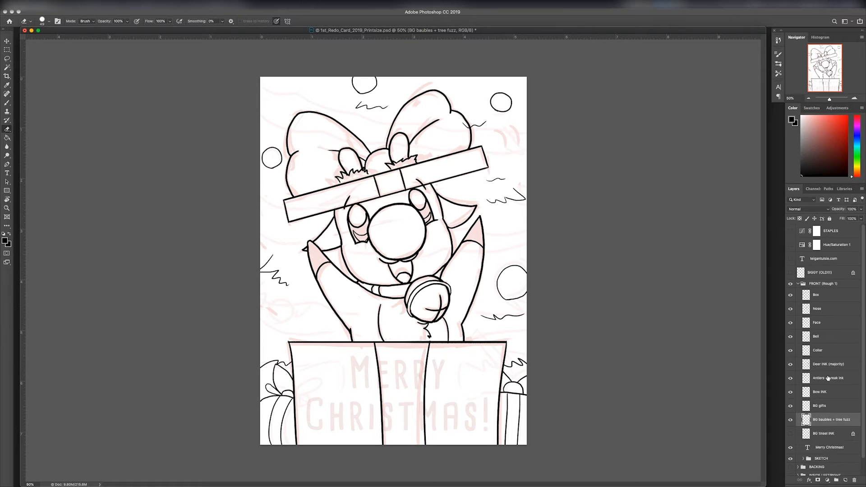
Step: Show the BG tinsel INK layer and erase the tinsel lines crossing the bow, lid, deer and box
click(790, 434)
click(823, 433)
mouse_move(311, 140)
mouse_down()
mouse_move(336, 157)
mouse_move(310, 133)
mouse_up()
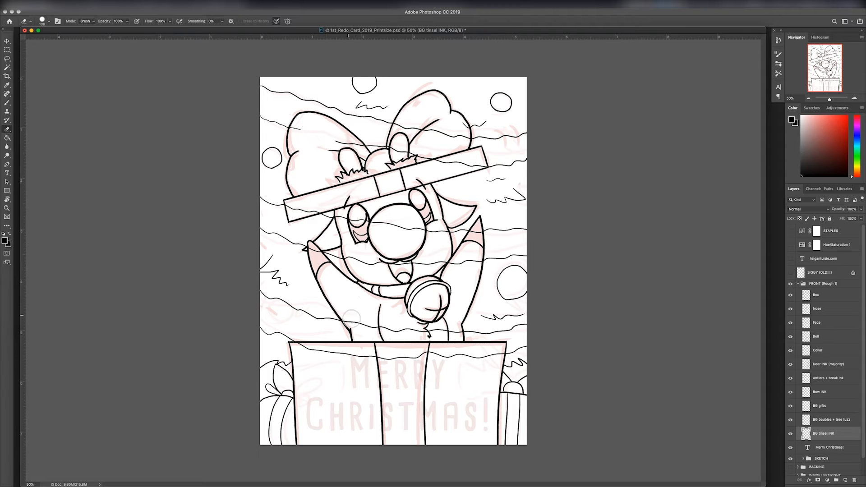
drag(351, 318, 456, 334)
mouse_move(312, 353)
mouse_down()
mouse_move(304, 352)
mouse_move(332, 352)
mouse_up()
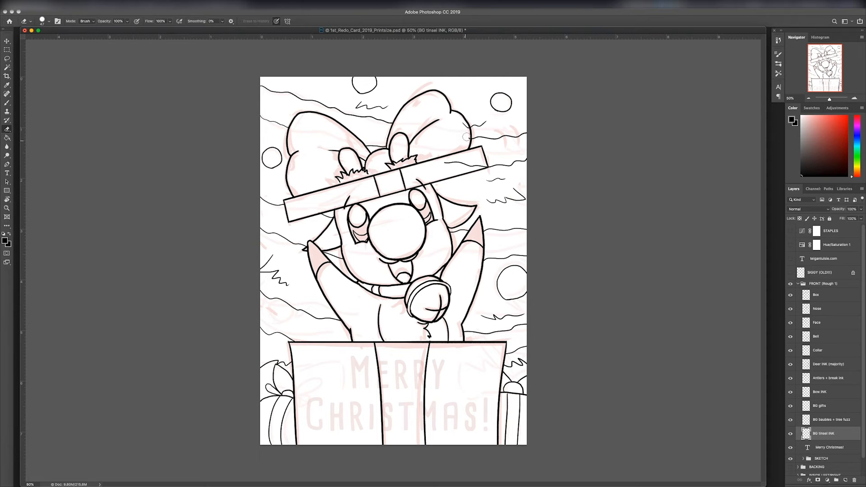
key(alt+bracketright)
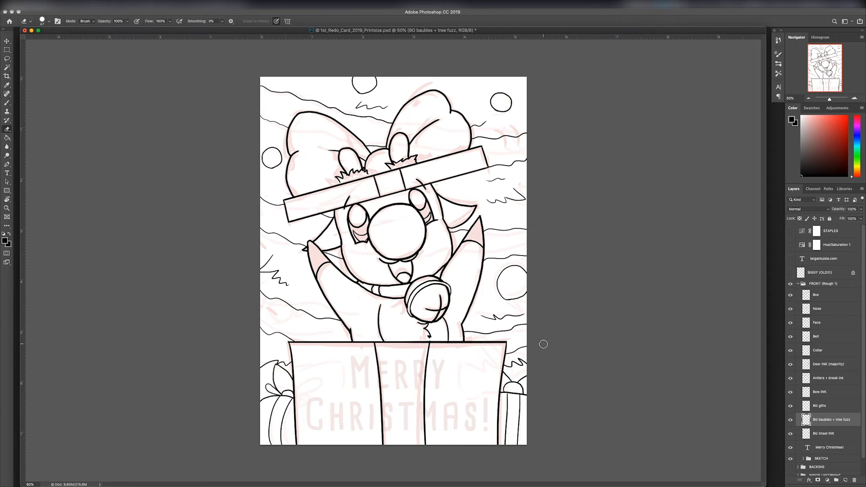
Step: Hide the SKETCH group and bring the Merry Christmas! text layer to 100% opacity above the Box layer
click(790, 460)
click(840, 448)
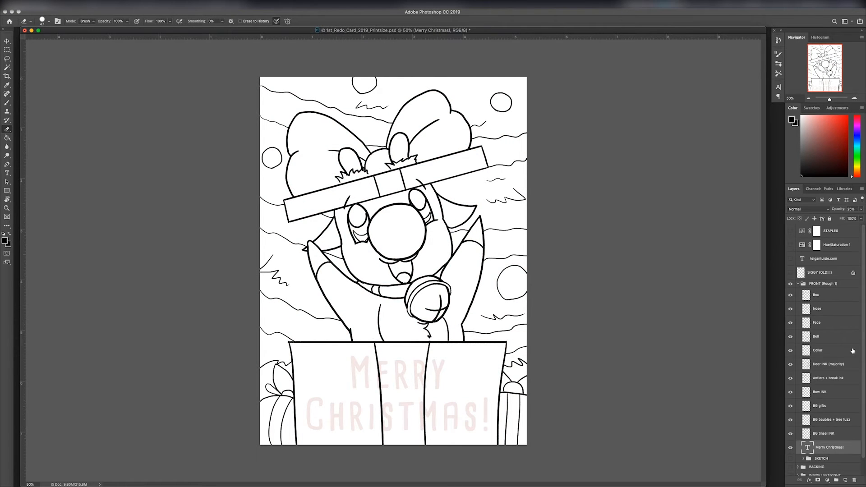
click(861, 210)
click(861, 219)
drag(847, 447, 840, 293)
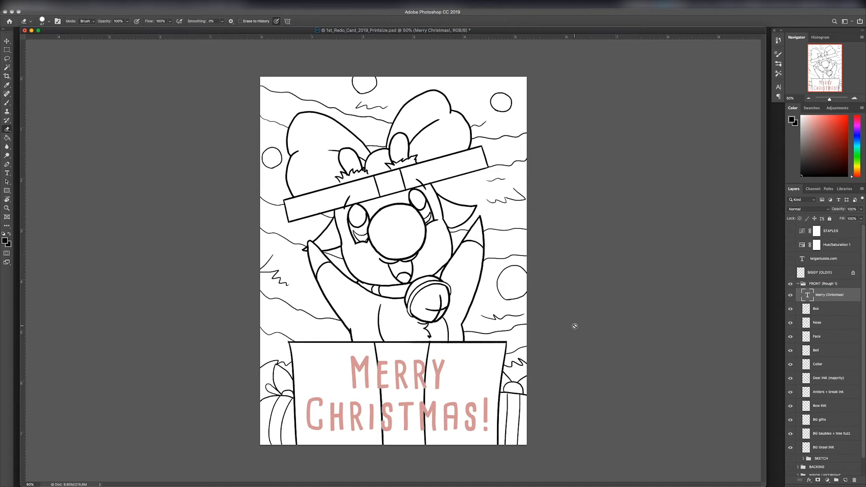
Step: Capture a screenshot of the complete card front
key(super+minus)
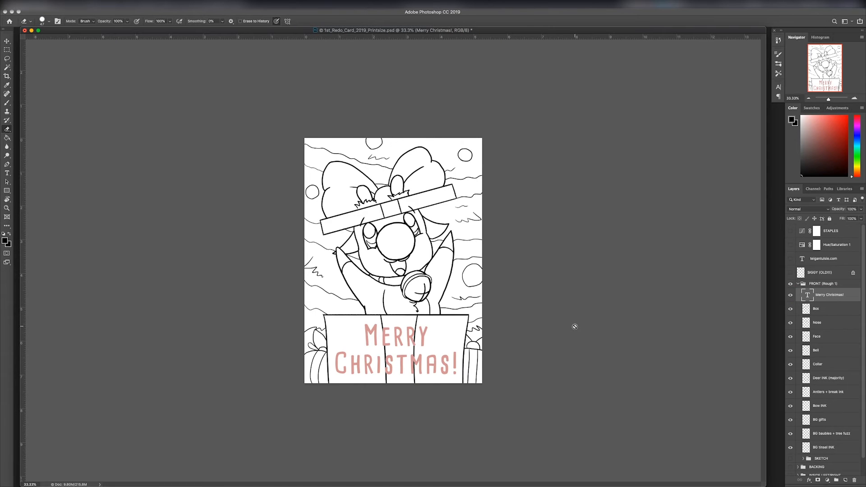
key(super+equal)
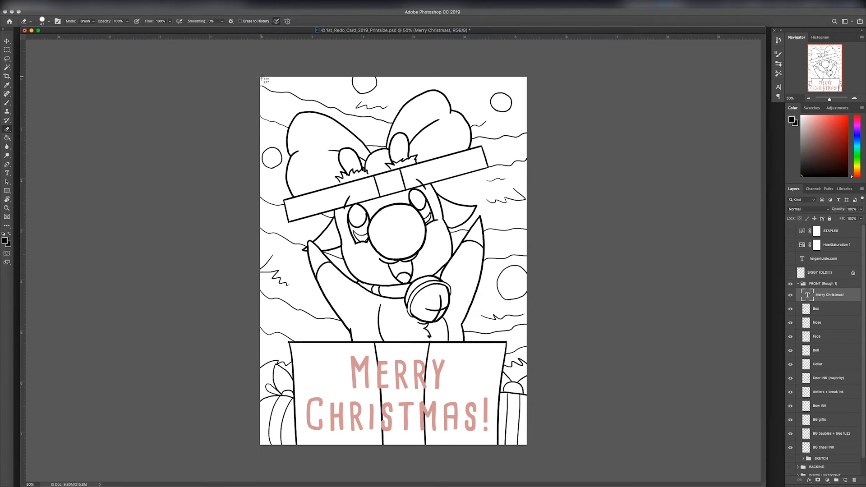
drag(260, 77, 527, 446)
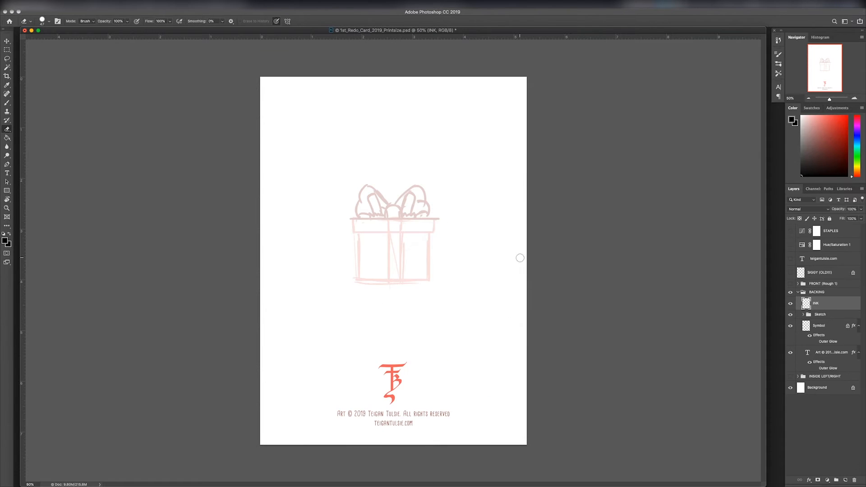
Step: Ink the gift box's straight base line and rectangular lid on the INK layer of the BACKING group
key(super+equal)
key(super+equal)
key(super+equal)
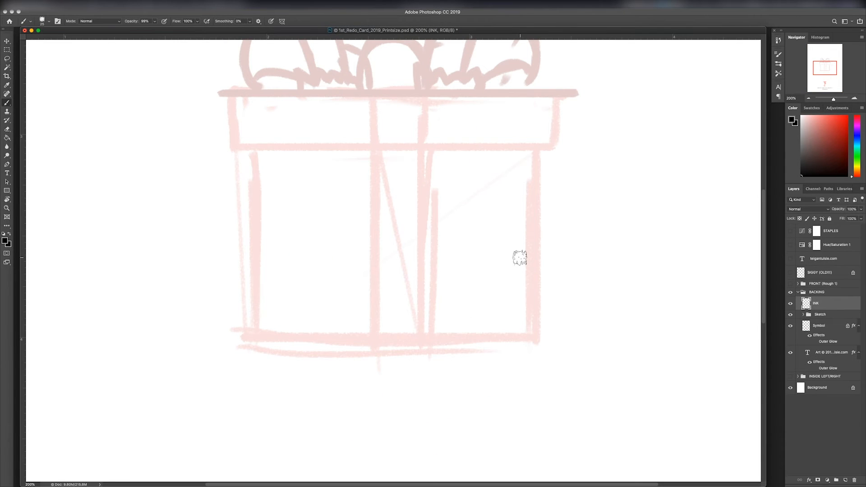
drag(249, 337, 536, 338)
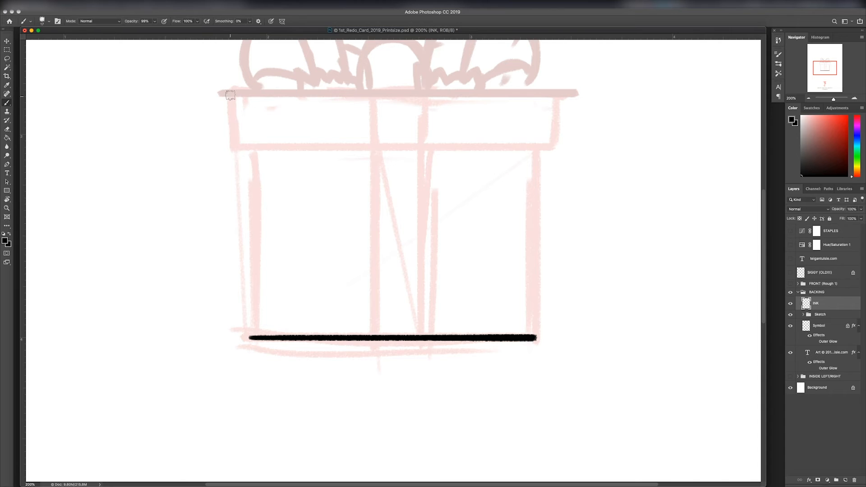
drag(230, 91, 231, 142)
mouse_move(555, 90)
mouse_down()
mouse_move(555, 138)
mouse_move(554, 93)
mouse_move(231, 90)
mouse_up()
drag(232, 147, 555, 148)
Step: Ink the gift box's two vertical sides between the lid and the base line
mouse_move(555, 148)
mouse_down()
mouse_move(232, 147)
mouse_move(254, 337)
mouse_up()
drag(253, 338, 254, 153)
drag(534, 150, 534, 337)
drag(535, 338, 526, 153)
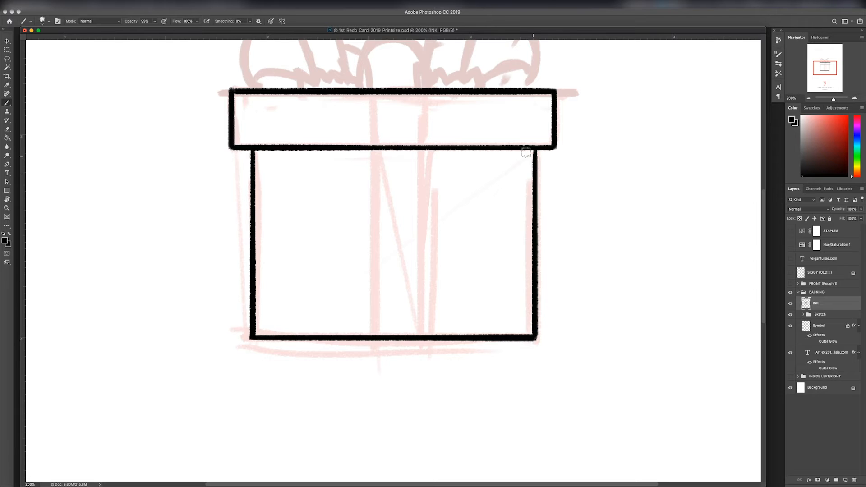
Step: Ink the vertical ribbon's two straight edges across the lid and down the box body
drag(371, 93, 371, 146)
drag(429, 94, 429, 147)
key(super+z)
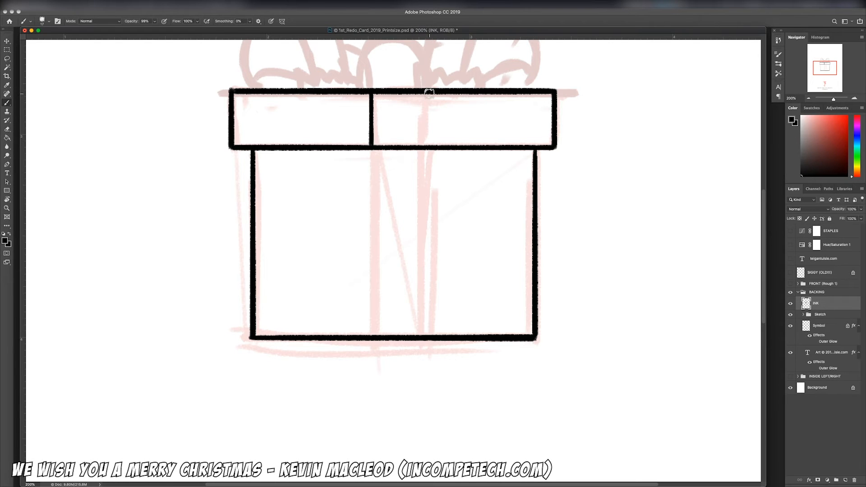
drag(429, 92, 429, 146)
drag(374, 151, 375, 338)
drag(423, 151, 423, 336)
Step: Erase all of the straight-lined gift box ink from the INK layer
key(super+0)
key(super+minus)
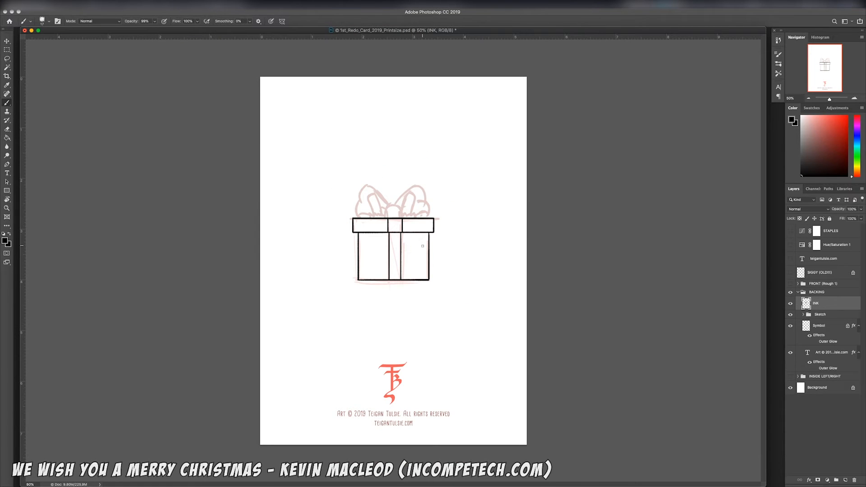
key(e)
mouse_move(358, 202)
mouse_down()
mouse_move(360, 266)
mouse_move(404, 222)
mouse_move(445, 267)
mouse_up()
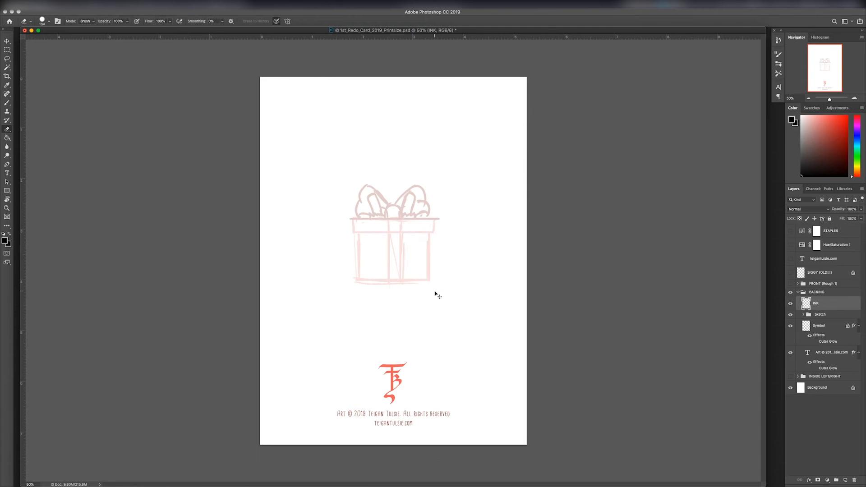
Step: Ink the lid's two ends and the ribbon's two edges across the lid with slightly curved freehand strokes
key(super+plus)
key(super+plus)
key(super+plus)
key(b)
drag(233, 93, 237, 143)
drag(557, 94, 554, 143)
drag(371, 93, 372, 147)
drag(426, 93, 427, 146)
drag(371, 146, 368, 350)
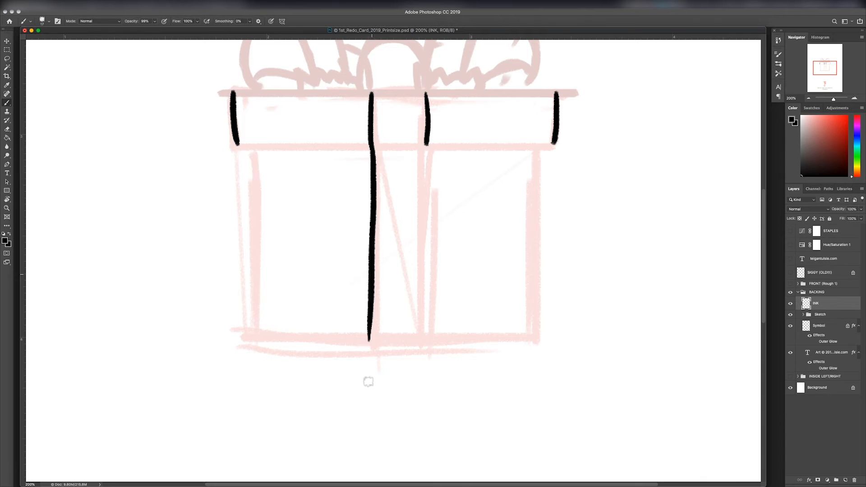
key(super+z)
key(super+z)
mouse_move(372, 148)
mouse_down()
mouse_move(366, 387)
mouse_move(373, 382)
mouse_up()
Step: Ink the ribbon's two edges down the box body with a slightly larger brush, extending them past the base
key(super+z)
key(r)
drag(536, 286, 510, 423)
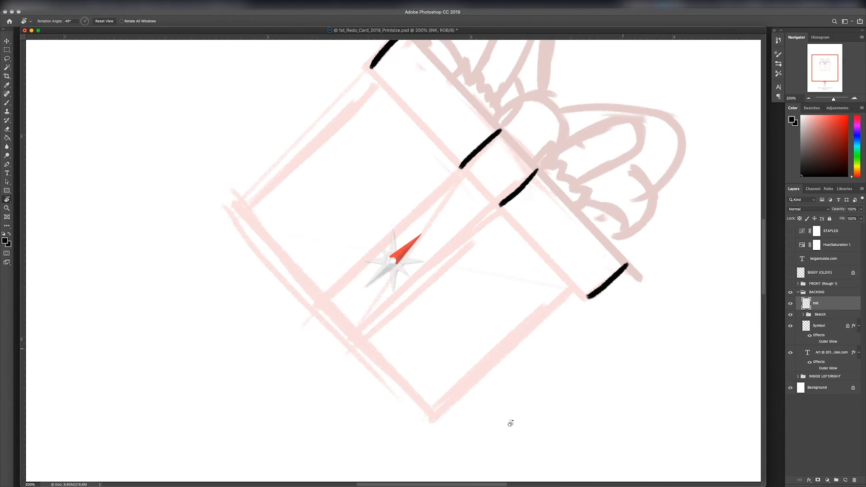
key(b)
drag(461, 170, 311, 303)
key(super+z)
key(super+z)
mouse_move(460, 170)
mouse_down()
mouse_move(313, 318)
mouse_move(331, 301)
mouse_up()
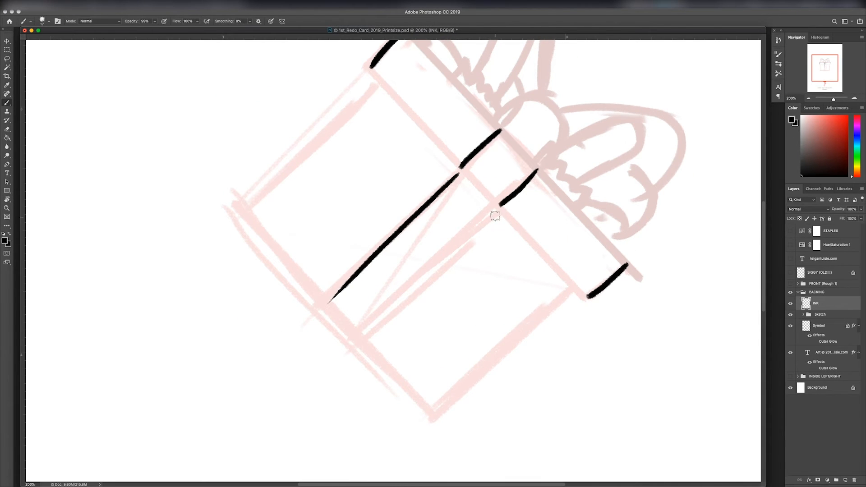
drag(496, 216, 325, 379)
key(super+z)
key(super+z)
key(bracketright)
drag(455, 174, 286, 344)
drag(494, 210, 333, 357)
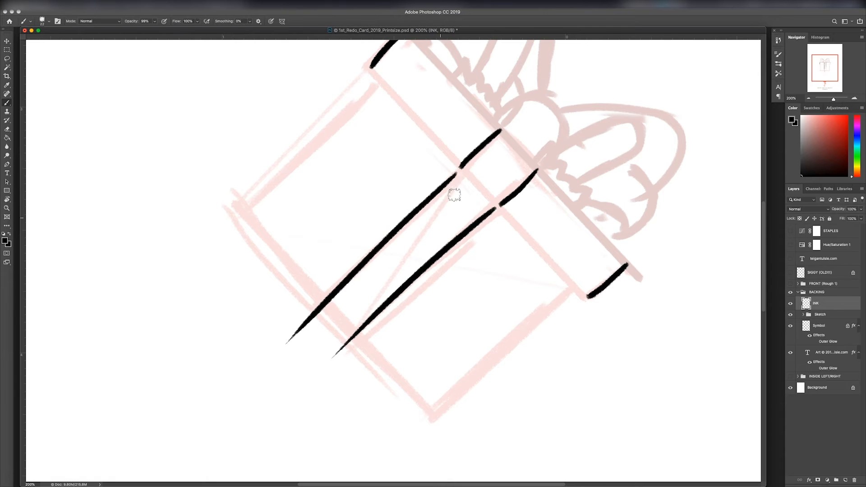
key(Escape)
key(super+z)
drag(427, 154, 423, 410)
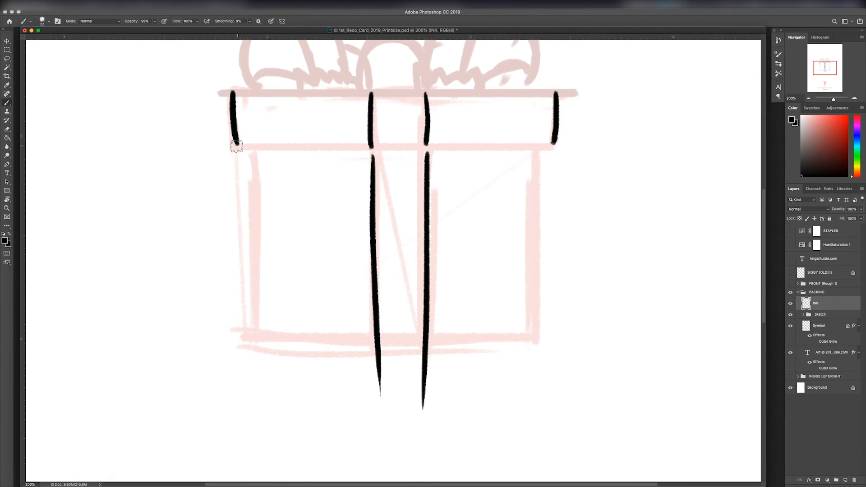
Step: Ink the lid's lower edge and the box's base line, and erase the ribbon ends extending below the base
drag(236, 146, 556, 145)
drag(247, 335, 531, 335)
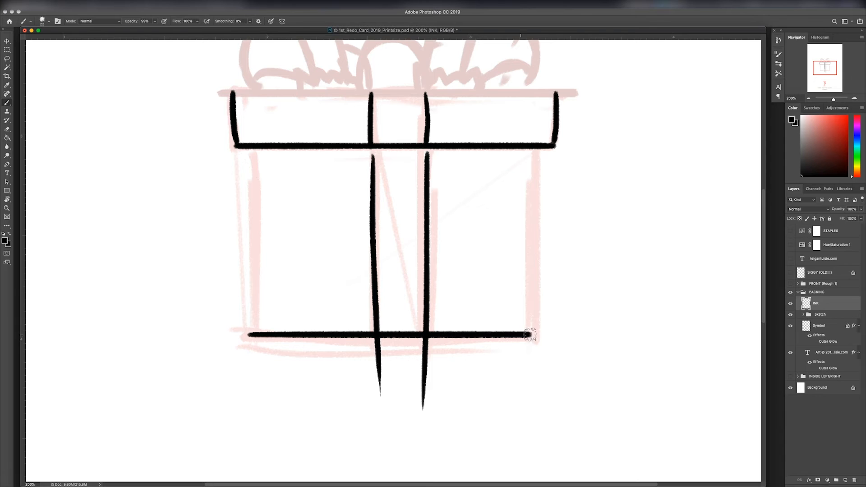
key(e)
drag(378, 340, 380, 395)
drag(425, 340, 423, 411)
Step: Ink the box's two sides and the lid's top edge, closing the ribbon gaps just below the lid
key(b)
drag(537, 147, 535, 335)
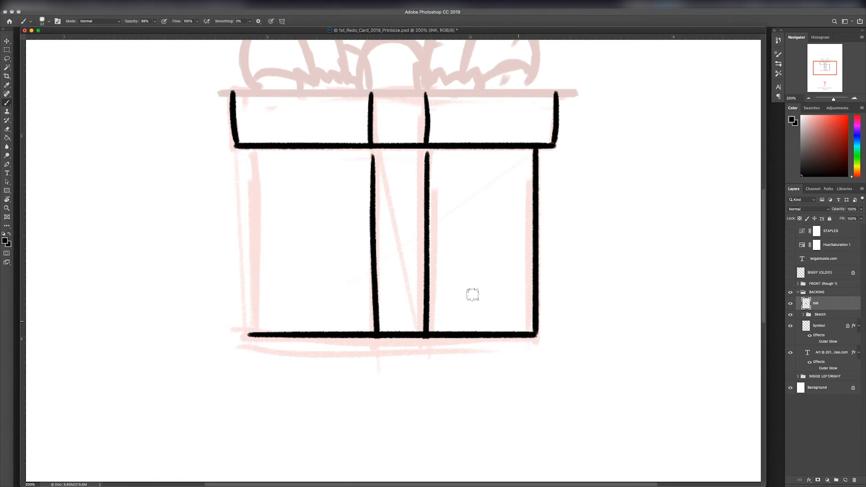
drag(245, 148, 245, 334)
drag(372, 144, 373, 163)
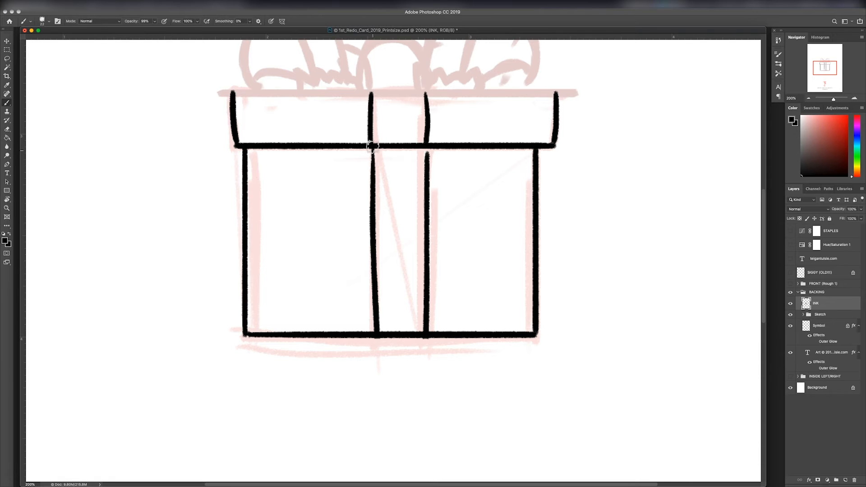
drag(427, 145, 427, 159)
drag(557, 92, 232, 92)
Step: Ink the bow's two rounded inner loops with jagged bases above the lid, using a thinner brush
key(super+plus)
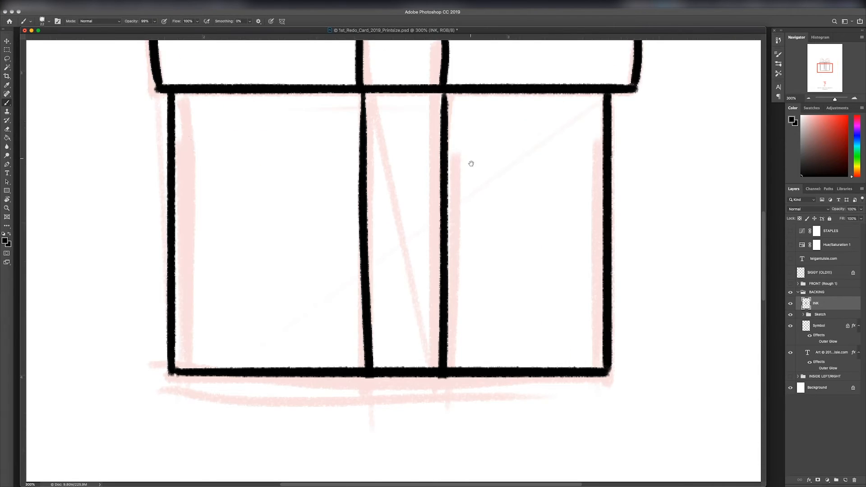
drag(470, 163, 477, 475)
mouse_move(275, 293)
mouse_down()
mouse_move(273, 306)
mouse_move(316, 301)
mouse_move(349, 314)
mouse_up()
key(super+z)
mouse_move(436, 313)
mouse_down()
mouse_move(456, 305)
mouse_move(523, 316)
mouse_move(452, 266)
mouse_move(454, 251)
mouse_move(452, 305)
mouse_move(480, 199)
mouse_move(513, 302)
mouse_up()
key(super+z)
mouse_move(259, 205)
mouse_down()
mouse_move(305, 213)
mouse_move(282, 210)
mouse_move(295, 211)
mouse_move(334, 295)
mouse_up()
key(super+z)
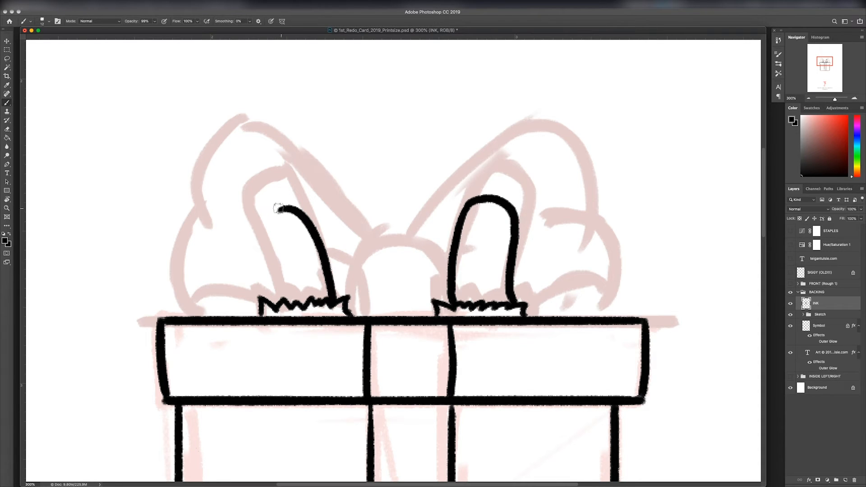
mouse_move(284, 207)
mouse_down()
mouse_move(275, 289)
mouse_move(285, 207)
mouse_up()
key(e)
key(b)
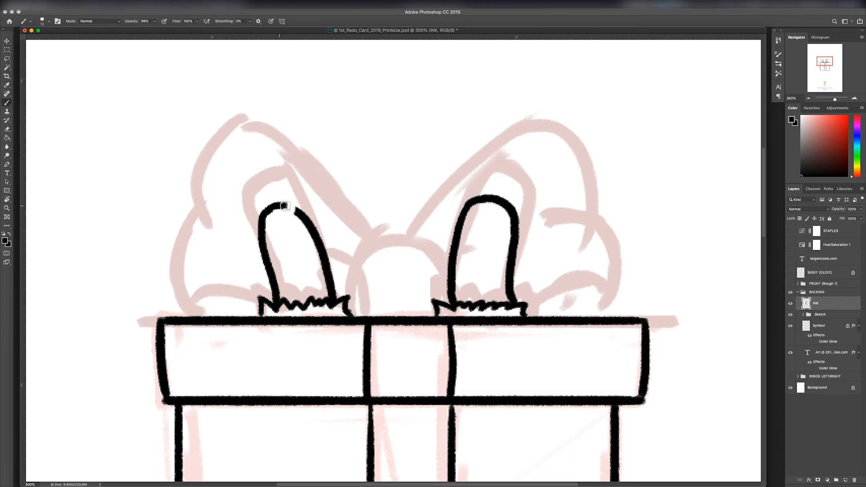
Step: Ink the bow's round centre knot and the outer contours and lower curl of its right half
mouse_move(349, 313)
mouse_down()
mouse_move(358, 248)
mouse_move(423, 247)
mouse_move(452, 294)
mouse_up()
key(super+z)
mouse_move(400, 240)
mouse_down()
mouse_move(347, 280)
mouse_move(345, 311)
mouse_move(447, 271)
mouse_move(451, 285)
mouse_move(477, 165)
mouse_move(595, 220)
mouse_up()
mouse_move(543, 214)
mouse_down()
mouse_move(623, 273)
mouse_move(595, 316)
mouse_up()
drag(526, 311, 586, 307)
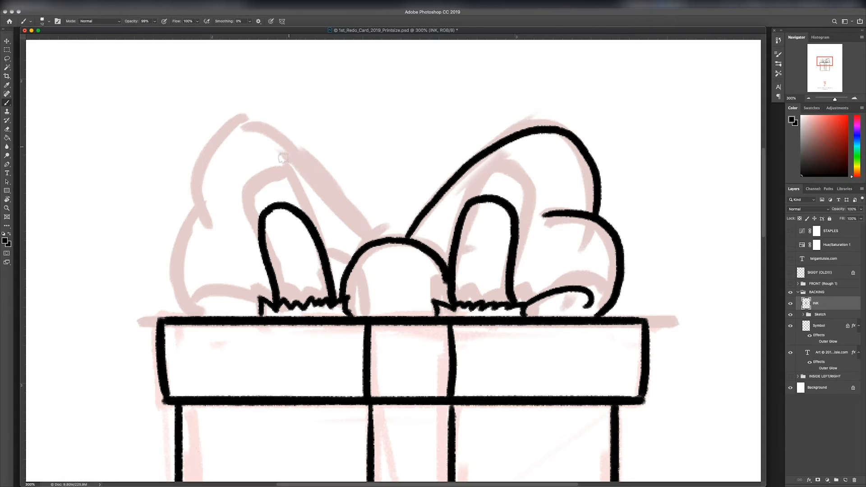
Step: Ink the outer contours and lower curl of the bow's left half
mouse_move(232, 124)
mouse_down()
mouse_move(292, 158)
mouse_move(372, 239)
mouse_move(193, 208)
mouse_move(193, 215)
mouse_up()
mouse_move(195, 212)
mouse_down()
mouse_move(233, 227)
mouse_move(197, 314)
mouse_up()
key(e)
drag(202, 234, 198, 231)
key(b)
drag(260, 301, 213, 302)
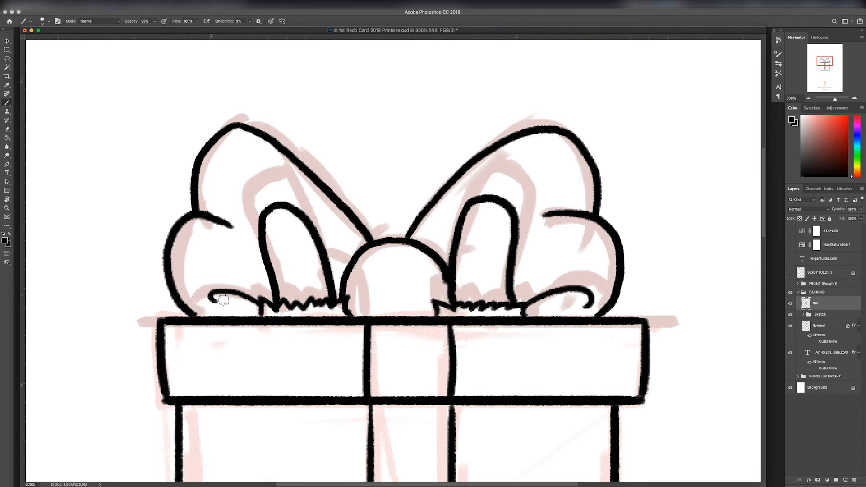
Step: Hide the Sketch group of the BACKING group so only the gift box ink shows
key(super+minus)
Step: Erase and re-ink the right side of the bow's knot and the right inner loop with its jagged base
key(super+minus)
key(super+minus)
key(super+minus)
click(790, 315)
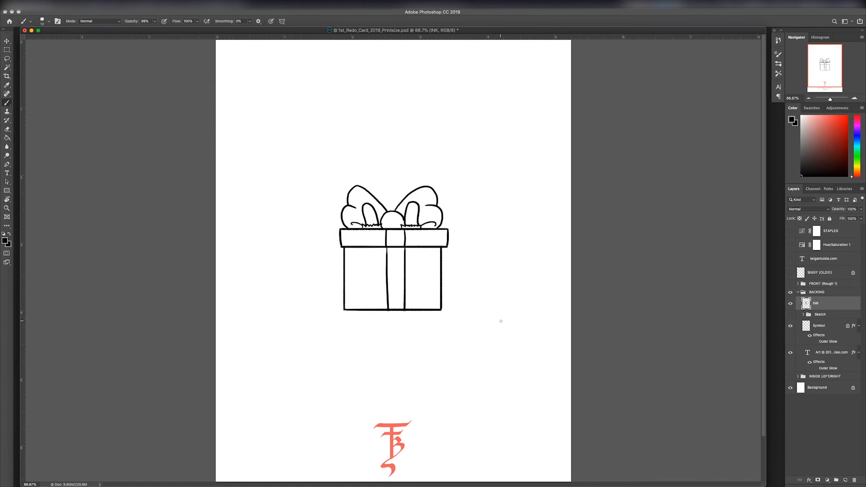
key(super+minus)
key(super+plus)
key(super+plus)
key(super+plus)
key(super+plus)
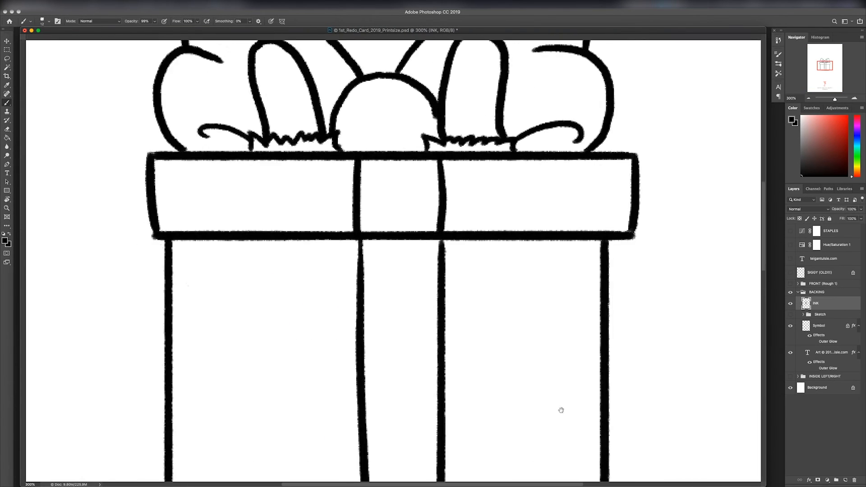
key(e)
drag(440, 214, 431, 264)
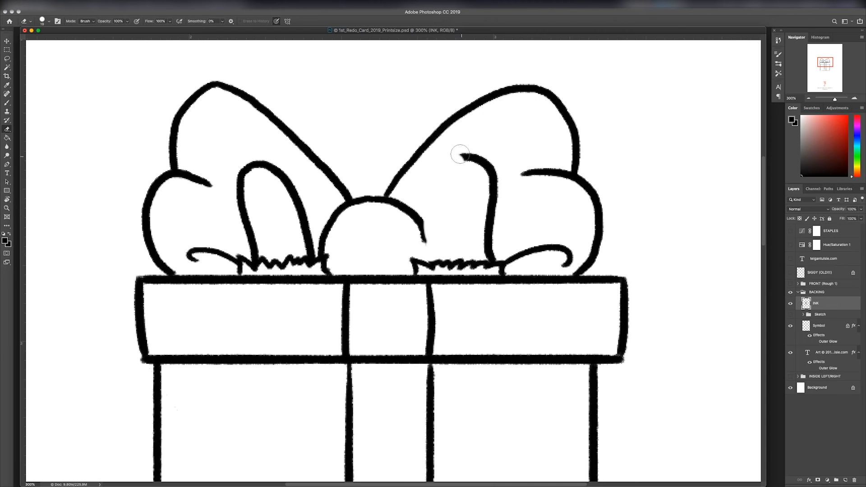
mouse_move(456, 151)
mouse_down()
mouse_move(493, 248)
mouse_move(492, 271)
mouse_up()
key(b)
mouse_move(424, 262)
mouse_down()
mouse_move(450, 180)
mouse_move(499, 264)
mouse_up()
key(super+minus)
key(super+minus)
key(super+minus)
key(super+minus)
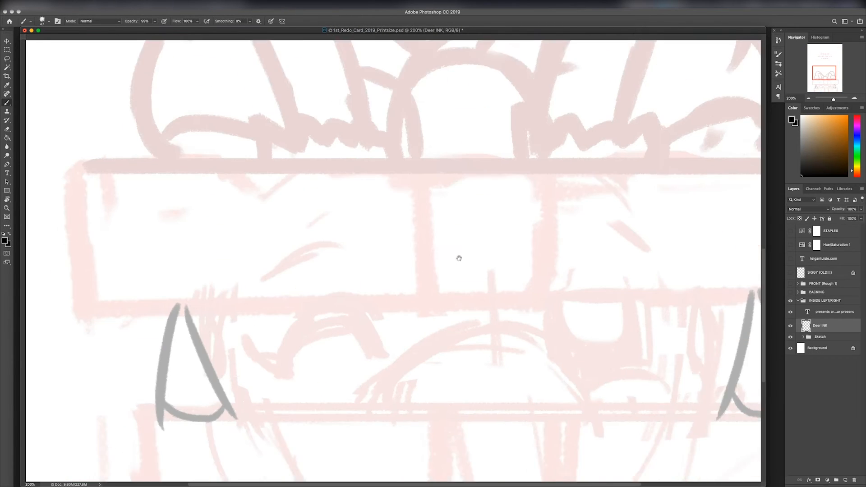
Step: Ink the deer's left ear and the right side of its head on the Deer INK layer of the INSIDE LEFT/RIGHT group
drag(459, 258, 444, 206)
drag(436, 325, 362, 325)
drag(476, 306, 464, 305)
mouse_move(617, 253)
mouse_down()
mouse_move(619, 352)
mouse_move(611, 365)
mouse_up()
key(super+z)
drag(126, 257, 132, 375)
key(super+z)
mouse_move(104, 265)
mouse_down()
mouse_move(144, 367)
mouse_move(67, 364)
mouse_move(136, 349)
mouse_up()
key(super+z)
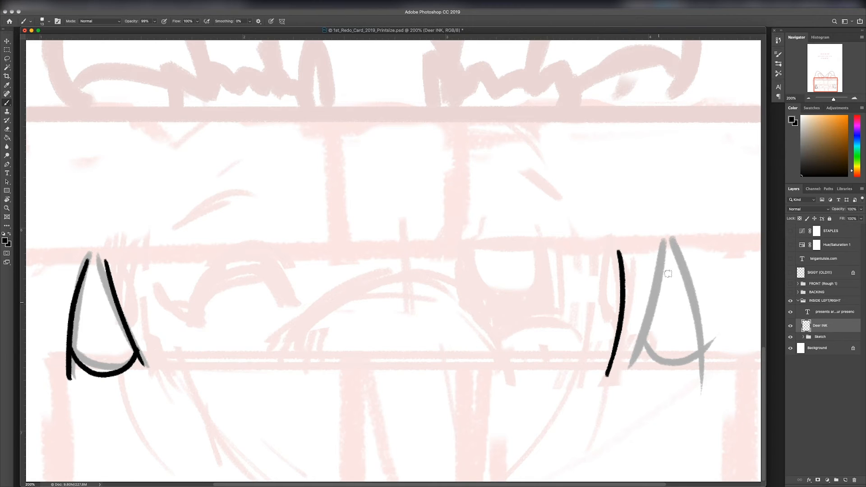
Step: Ink the deer's right ear and the left side of its head
mouse_move(662, 244)
mouse_down()
mouse_move(623, 375)
mouse_move(708, 391)
mouse_up()
key(super+z)
key(super+z)
drag(641, 344, 705, 347)
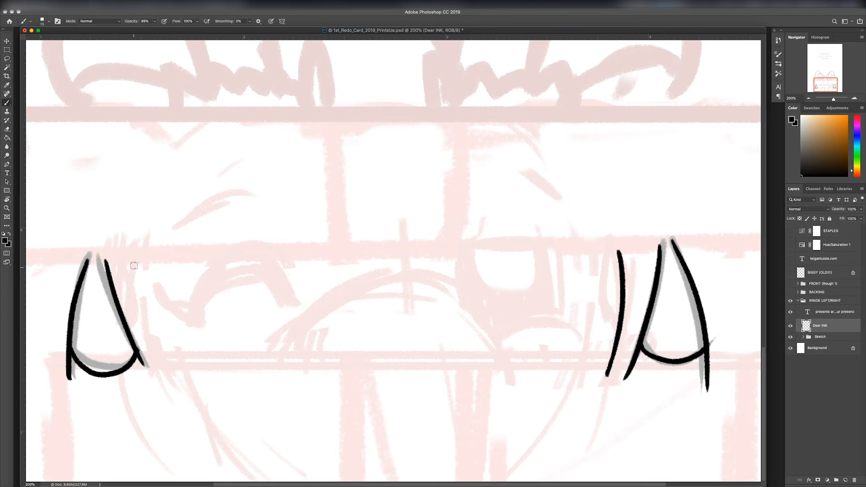
drag(132, 255, 148, 370)
key(super+z)
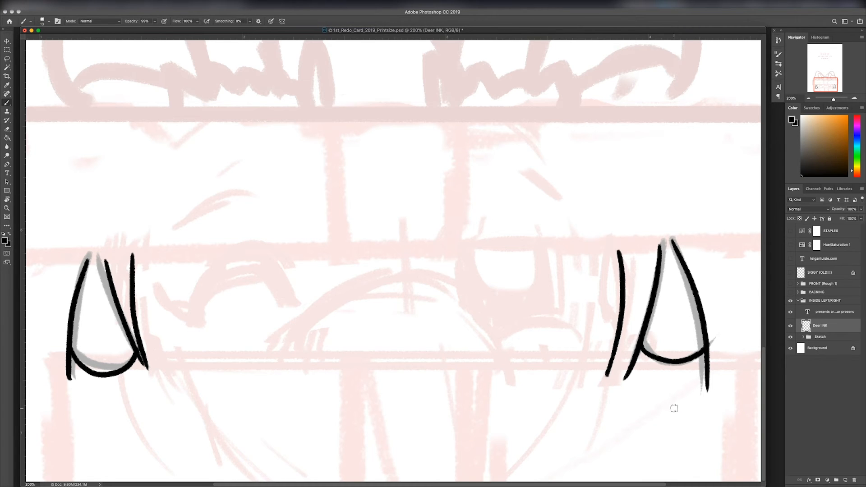
Step: Add a layer named "Deer eyes + antlers" above the Deer INK layer
click(846, 481)
double_click(819, 325)
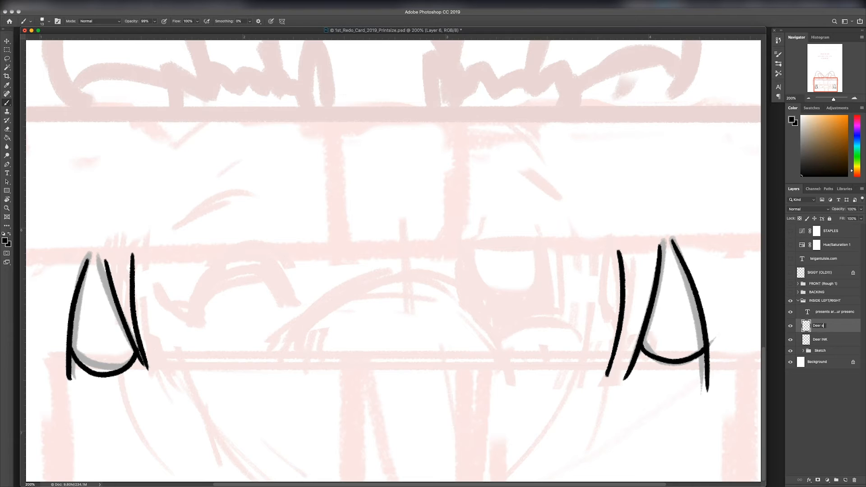
text(Deer eyes + antlers)
key(Return)
Step: Ink the deer's winking eye as a thick curve and outline the open eye with its inner highlight shapes
mouse_move(156, 288)
mouse_down()
mouse_move(193, 307)
mouse_move(196, 323)
mouse_move(185, 315)
mouse_move(209, 284)
mouse_move(288, 306)
mouse_up()
mouse_move(194, 311)
mouse_down()
mouse_move(201, 282)
mouse_move(266, 267)
mouse_move(289, 305)
mouse_move(204, 299)
mouse_move(208, 290)
mouse_move(295, 291)
mouse_up()
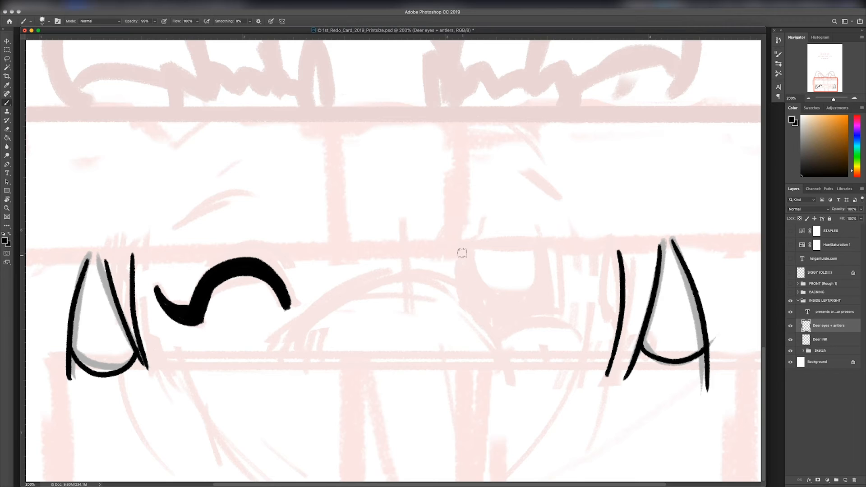
drag(460, 252, 473, 323)
drag(544, 249, 551, 318)
drag(494, 338, 570, 332)
mouse_move(468, 249)
mouse_down()
mouse_move(502, 296)
mouse_move(535, 247)
mouse_up()
drag(481, 324, 550, 292)
key(ctrl+z)
mouse_move(477, 301)
mouse_down()
mouse_move(540, 290)
mouse_move(496, 329)
mouse_up()
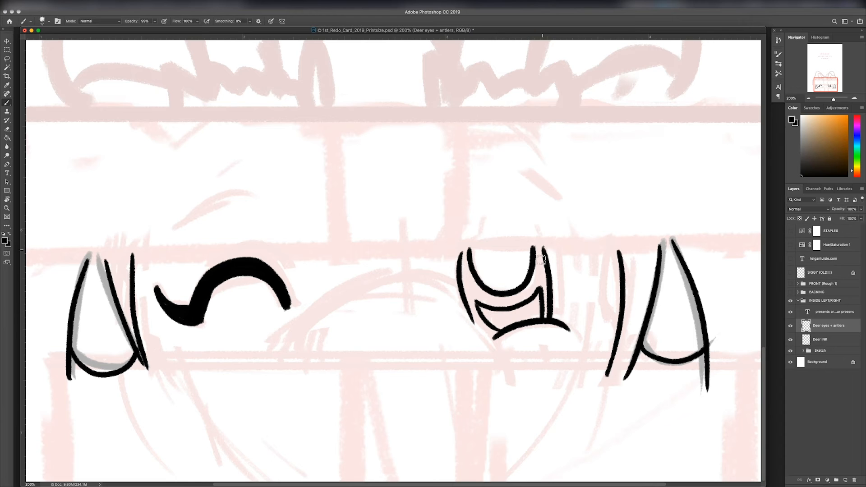
Step: Ink the deer's two rounded antlers over the sketched inner loops of the bow
scroll(580, 273, up, 10)
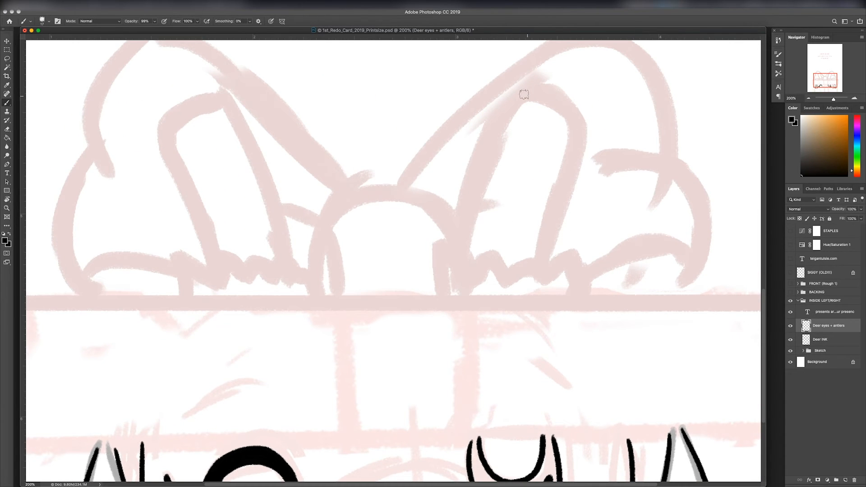
mouse_move(521, 93)
mouse_down()
mouse_move(578, 144)
mouse_move(542, 257)
mouse_move(491, 136)
mouse_move(464, 267)
mouse_up()
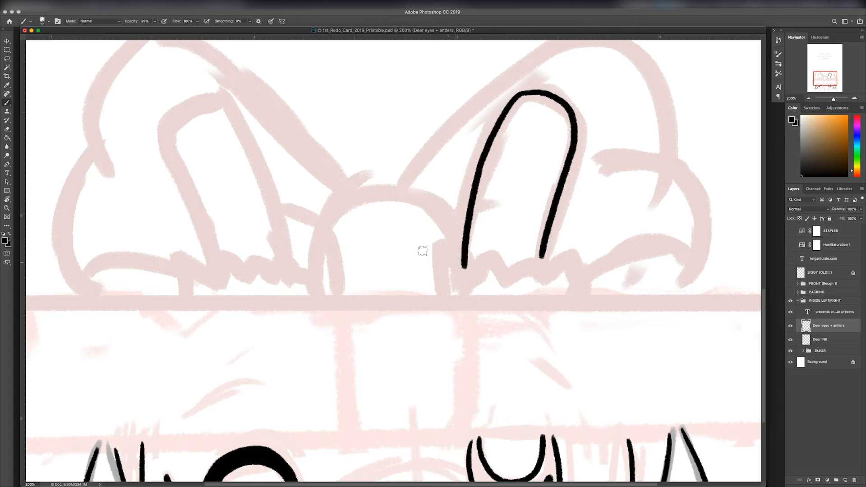
mouse_move(169, 134)
mouse_down()
mouse_move(192, 105)
mouse_move(286, 288)
mouse_up()
key(super+z)
key(r)
drag(250, 186, 284, 143)
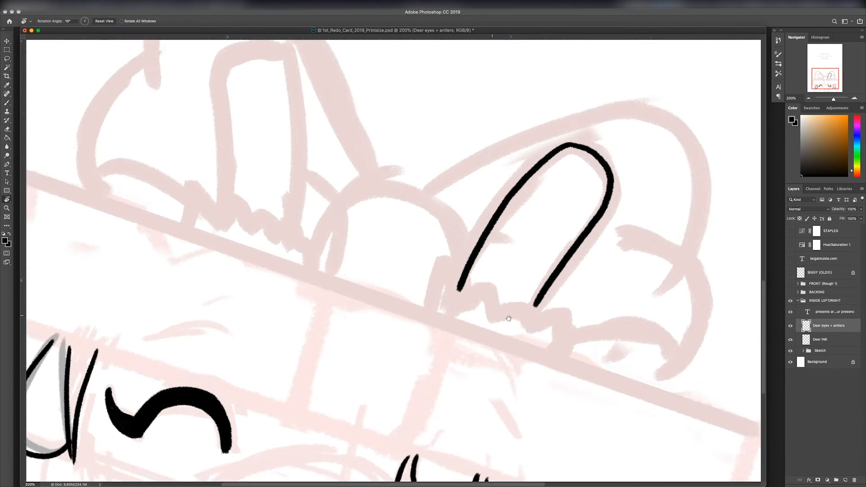
drag(296, 197, 425, 270)
mouse_move(354, 135)
mouse_down()
mouse_move(430, 180)
mouse_move(428, 318)
mouse_move(361, 241)
mouse_move(359, 299)
mouse_move(348, 298)
mouse_move(421, 292)
mouse_move(425, 309)
mouse_move(361, 311)
mouse_move(385, 312)
mouse_up()
key(Escape)
key(super+z)
key(super+z)
key(e)
key(b)
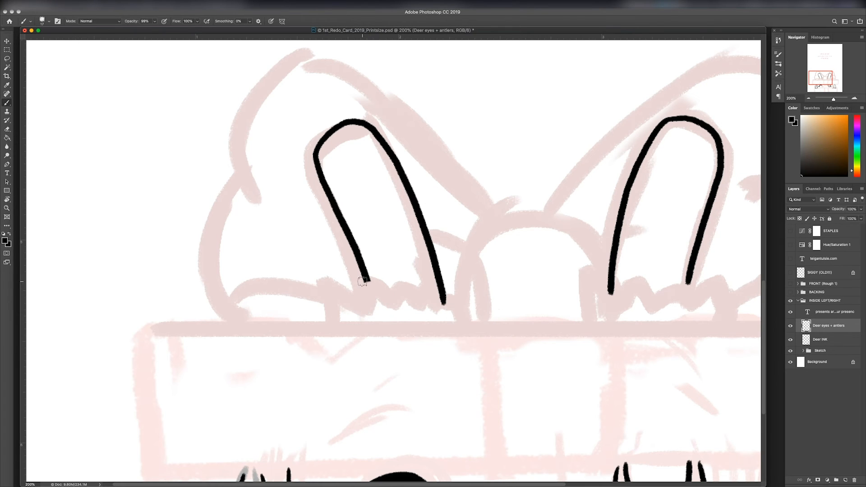
Step: Ink jagged fur around the bases of both antlers and close the gap in the right antler
drag(363, 282, 395, 306)
drag(363, 283, 350, 323)
mouse_move(398, 305)
mouse_down()
mouse_move(449, 297)
mouse_move(464, 322)
mouse_up()
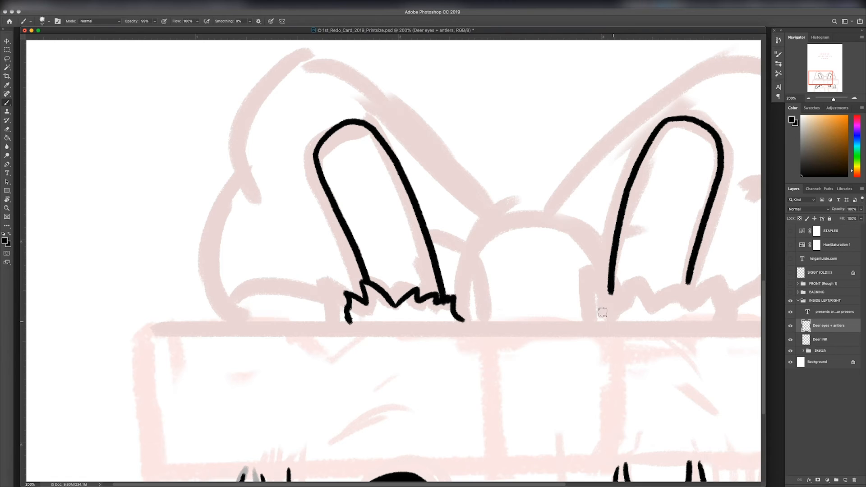
mouse_move(597, 321)
mouse_down()
mouse_move(605, 289)
mouse_move(629, 298)
mouse_move(698, 291)
mouse_move(696, 324)
mouse_up()
drag(689, 280, 689, 291)
key(super+minus)
key(super+minus)
key(super+minus)
key(super+minus)
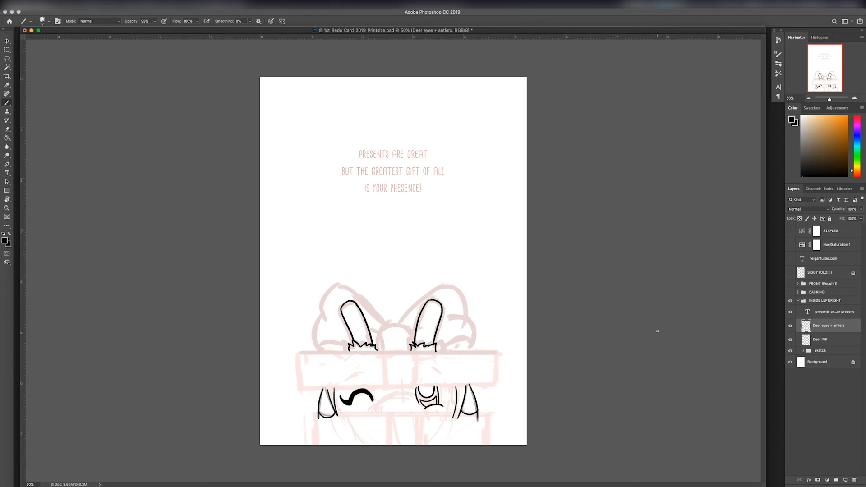
Step: Add a layer named "Nose ink" above the Deer eyes + antlers layer
key(super+plus)
key(super+plus)
scroll(582, 257, down, 10)
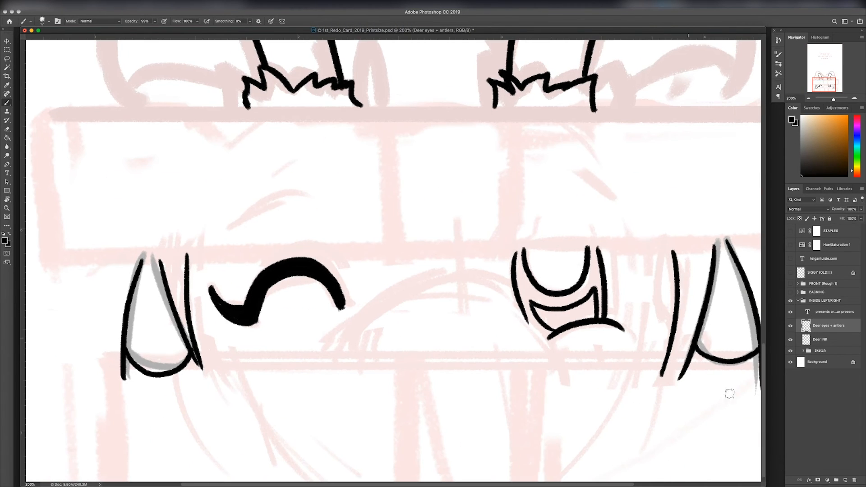
click(846, 481)
text(Nose in)
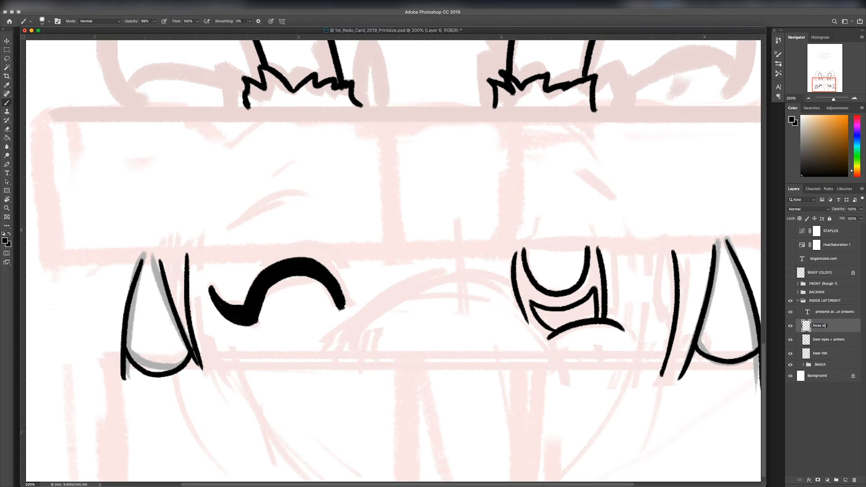
text(k)
key(Return)
Step: Ink the left half of the deer's nose arch over the sketch and clean up the stroke's upper end
drag(459, 274, 323, 364)
drag(469, 278, 557, 372)
key(super+z)
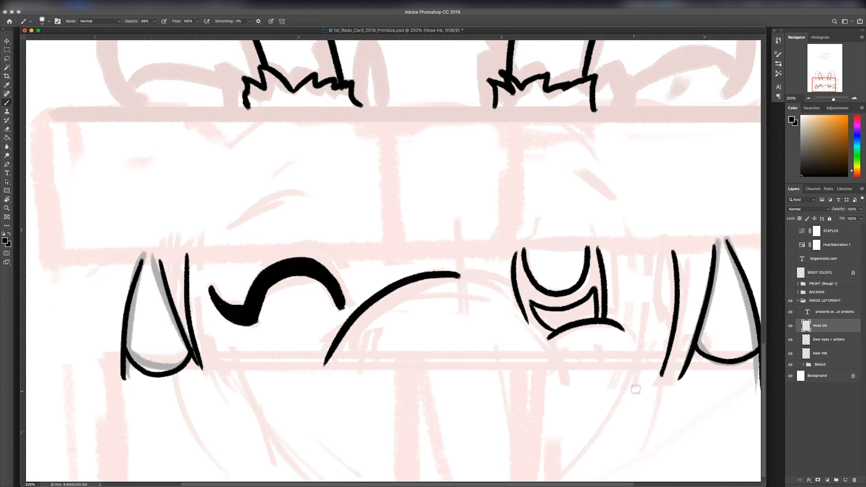
key(r)
drag(634, 389, 582, 179)
key(e)
key([)
key([)
key([)
key([)
key([)
click(448, 215)
key(b)
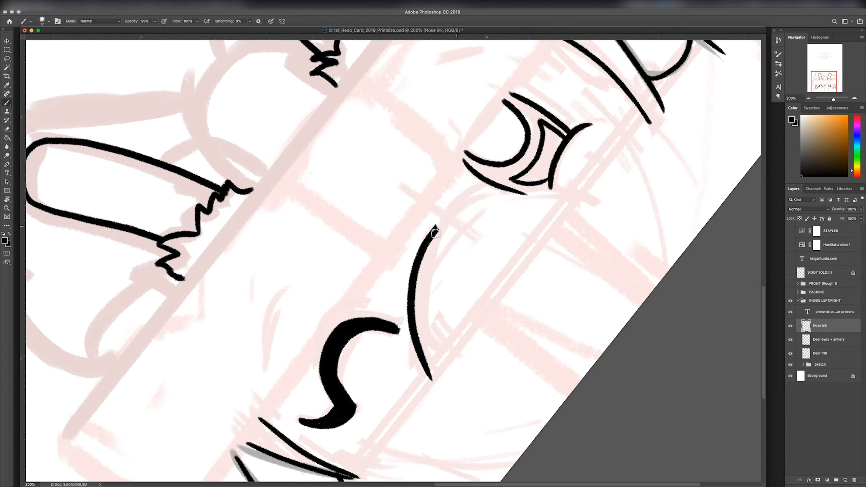
Step: Ink the right half of the nose arch down across the open eye, joining it smoothly to the left half
key(e)
click(437, 221)
key(r)
drag(523, 229, 531, 110)
key(b)
mouse_move(635, 97)
mouse_down()
mouse_move(554, 131)
mouse_move(520, 195)
mouse_move(530, 250)
mouse_up()
key(Escape)
key(e)
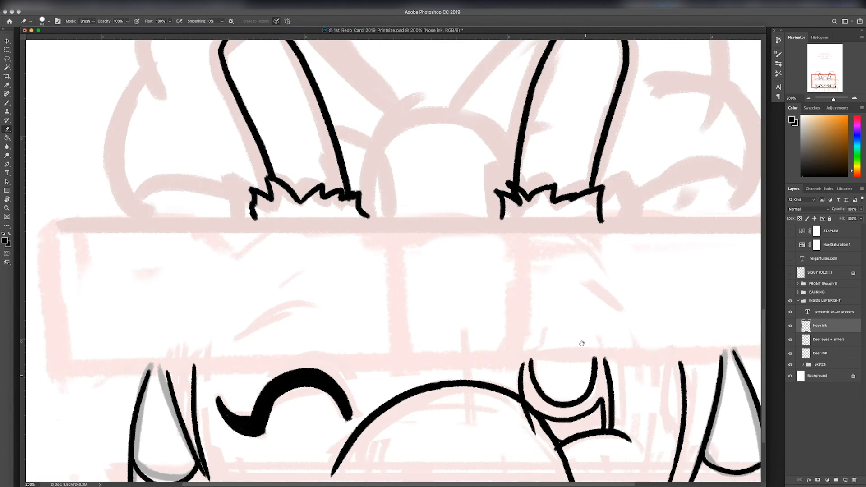
Step: Redraw the lower left side of the nose arch and trim both of its lower ends to the same height
scroll(418, 306, down, 3)
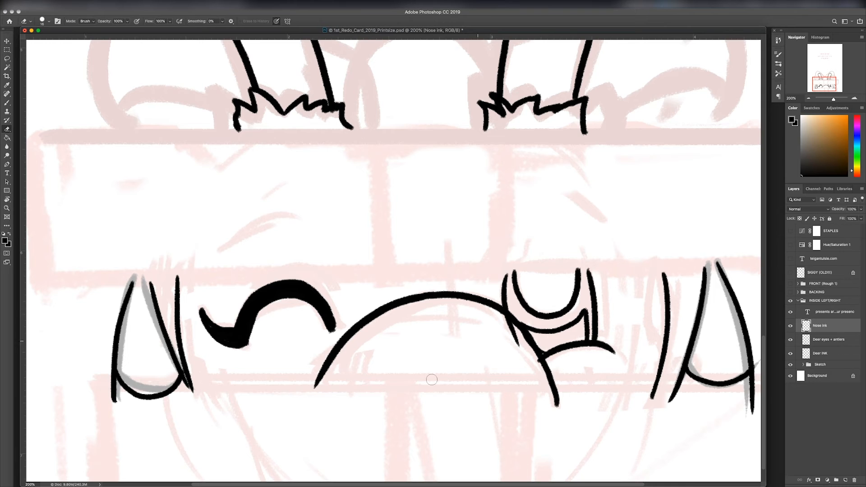
mouse_move(323, 361)
mouse_down()
mouse_move(316, 386)
mouse_move(328, 360)
mouse_move(336, 481)
mouse_up()
key(b)
key(e)
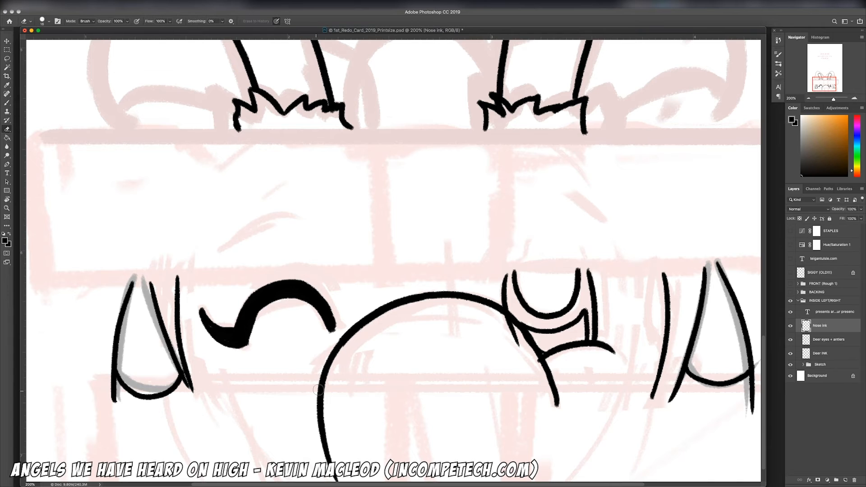
drag(321, 393, 317, 410)
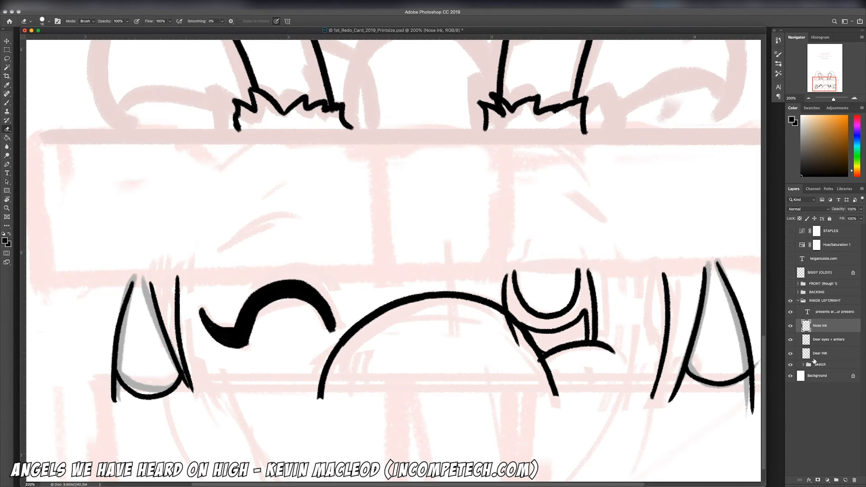
Step: Erase the open eye's lines that overlap the nose on the Deer eyes + antlers layer
click(826, 339)
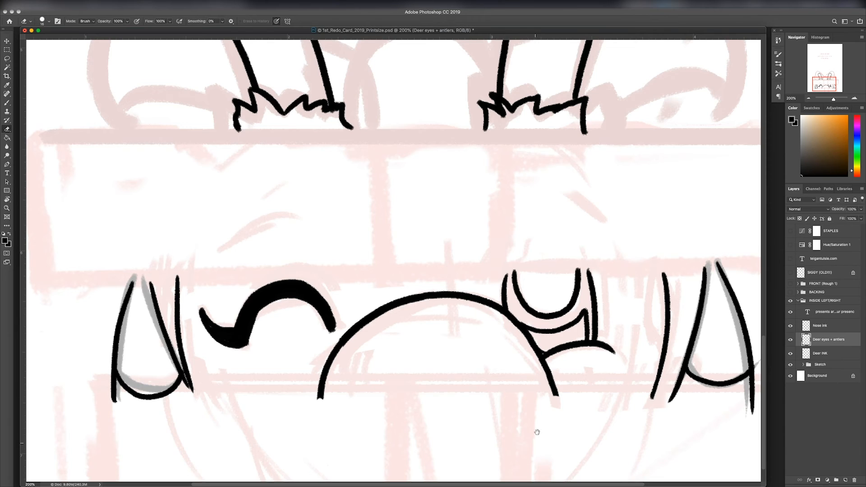
drag(537, 432, 530, 406)
key(super+minus)
key(super+minus)
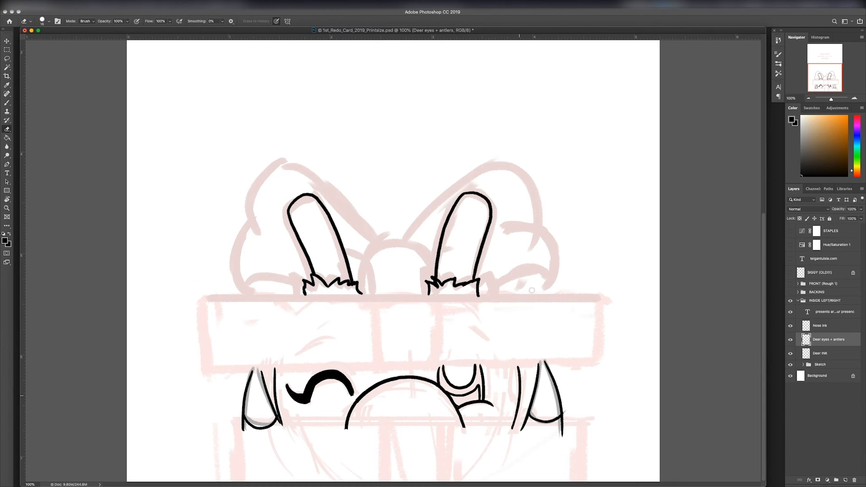
Step: Replace the face line beside the open eye on the Deer INK layer with a curved one closer to the eye
key(alt+bracketleft)
drag(517, 366, 514, 400)
key(b)
drag(502, 364, 509, 427)
key(super+z)
Step: Replace the face line beside the winking eye with one closer to the eye and trim the left ear's overshooting line
key(e)
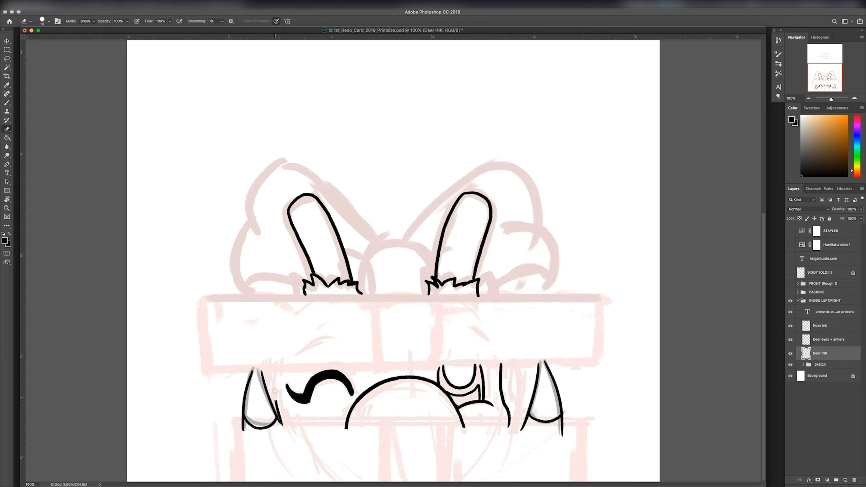
key(b)
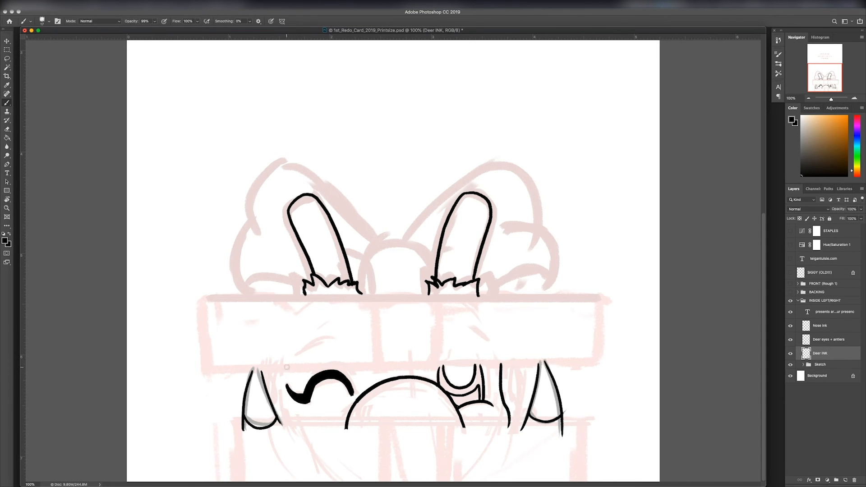
drag(287, 365, 295, 440)
key(super+equal)
key(e)
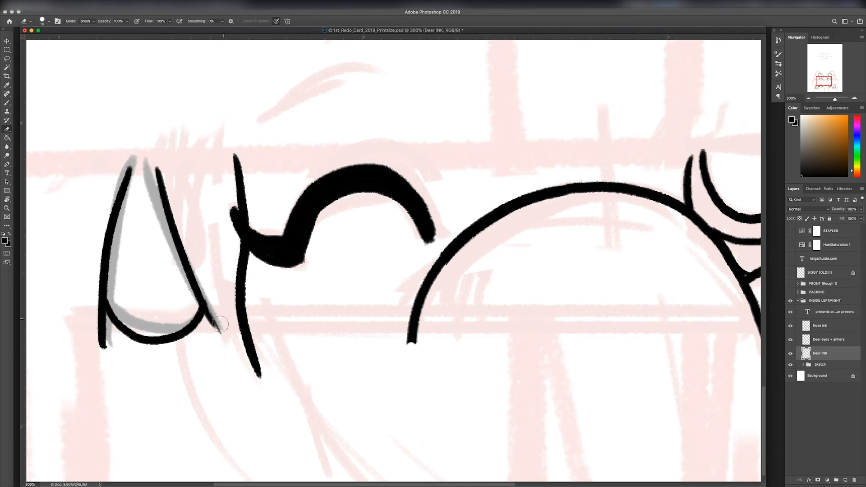
key(super+minus)
key(super+minus)
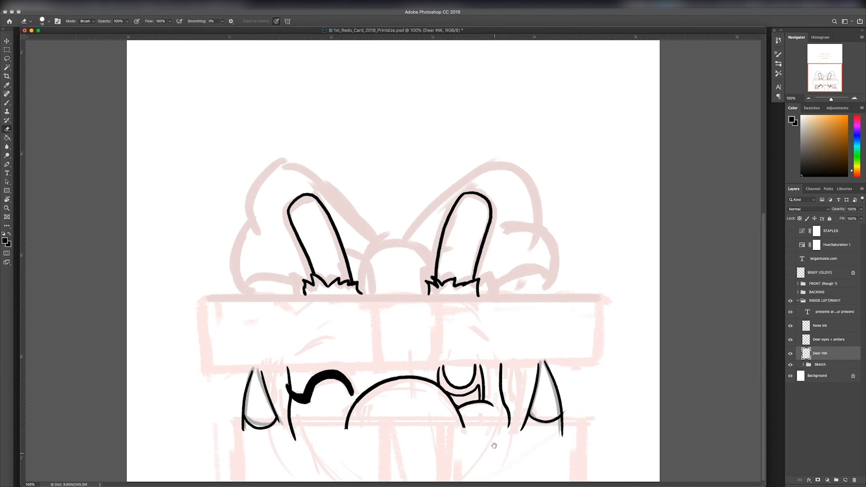
Step: Add a layer named "Bow" directly above the Deer INK layer
click(844, 480)
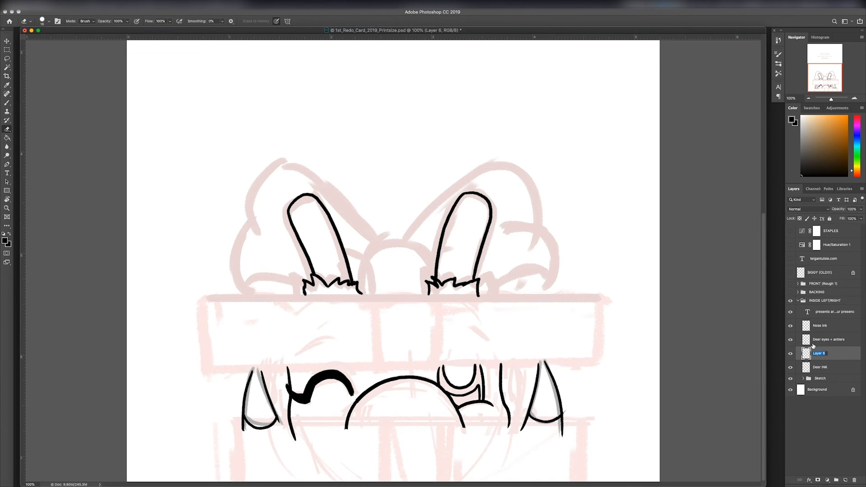
text(Bow)
key(Return)
Step: Ink the small folds on both sides of the bow's knot and the left curve of its outline
key(super+plus)
key(b)
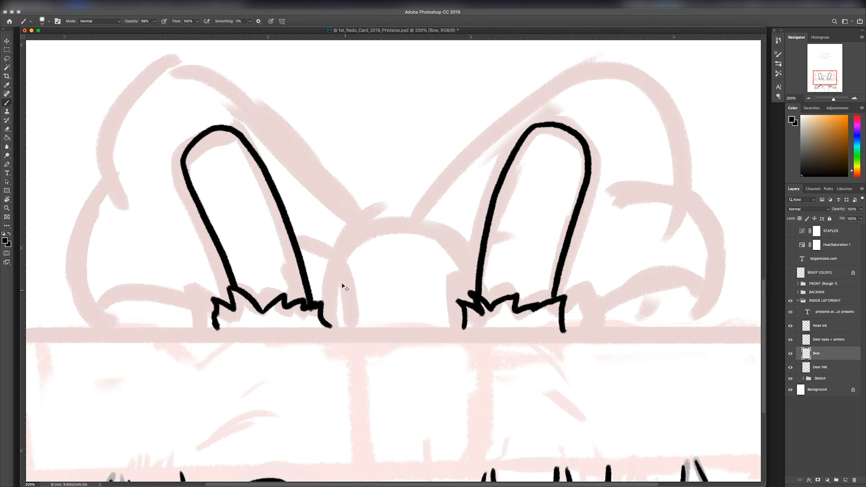
drag(336, 285, 347, 332)
drag(457, 328, 467, 285)
mouse_move(376, 222)
mouse_down()
mouse_move(327, 322)
mouse_move(339, 248)
mouse_move(329, 320)
mouse_move(405, 222)
mouse_move(442, 225)
mouse_up()
key(super+z)
key(super+z)
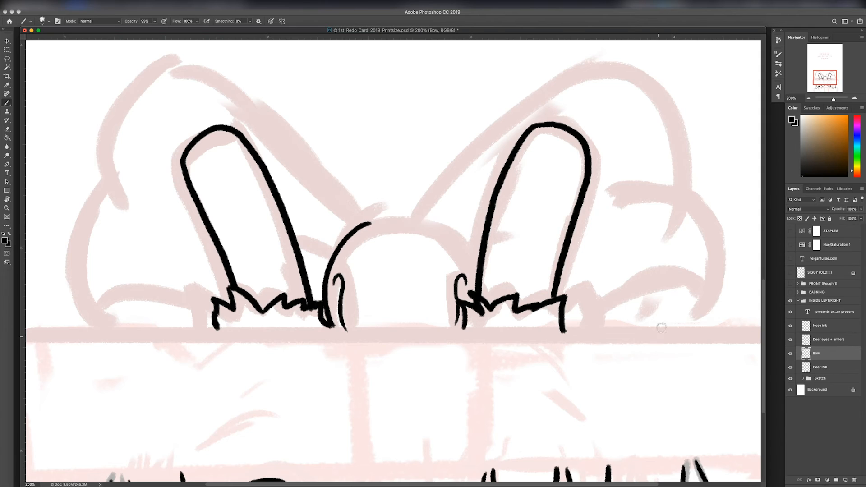
Step: Ink the knot's arch over the top and down its right side to complete the outline
key(r)
drag(661, 328, 460, 90)
mouse_move(434, 182)
mouse_down()
mouse_move(360, 228)
mouse_move(355, 289)
mouse_up()
Step: Ink the bow's lower right loop and its curled bottom fold, tidying the end of the outer curve
key(r)
drag(420, 93, 659, 277)
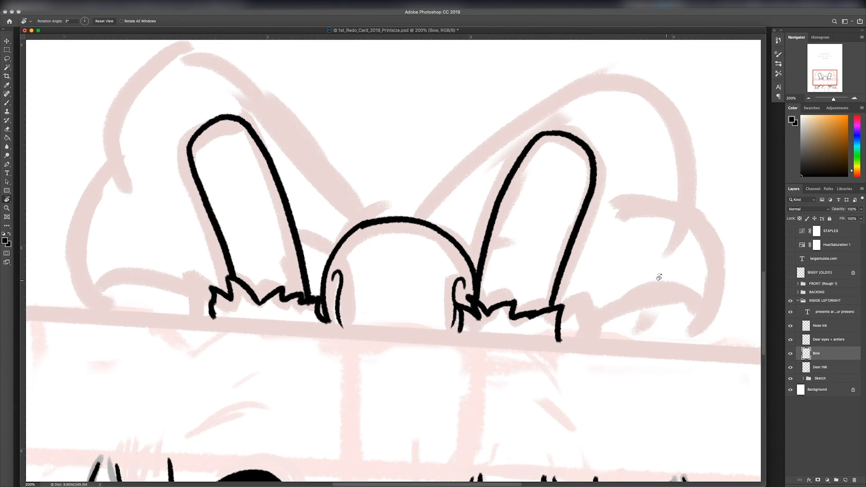
key(b)
mouse_move(617, 205)
mouse_down()
mouse_move(702, 228)
mouse_move(666, 351)
mouse_move(694, 210)
mouse_move(685, 351)
mouse_up()
key(super+z)
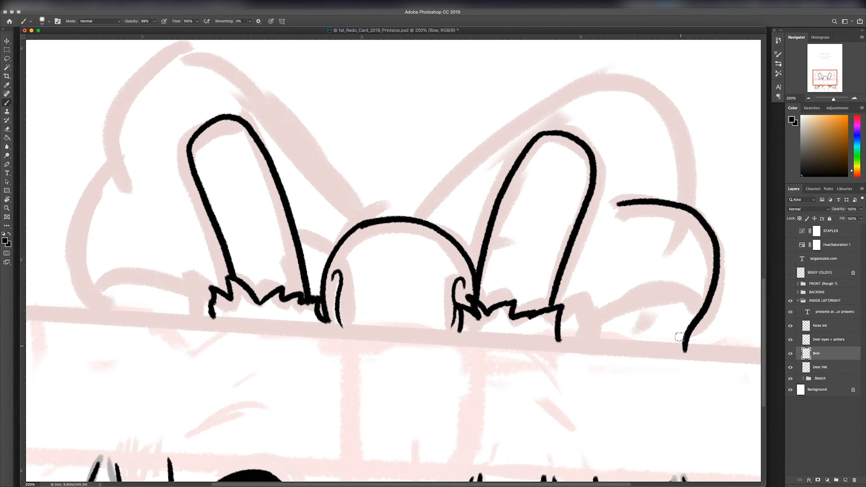
mouse_move(566, 328)
mouse_down()
mouse_move(694, 325)
mouse_move(664, 346)
mouse_up()
key(e)
key(b)
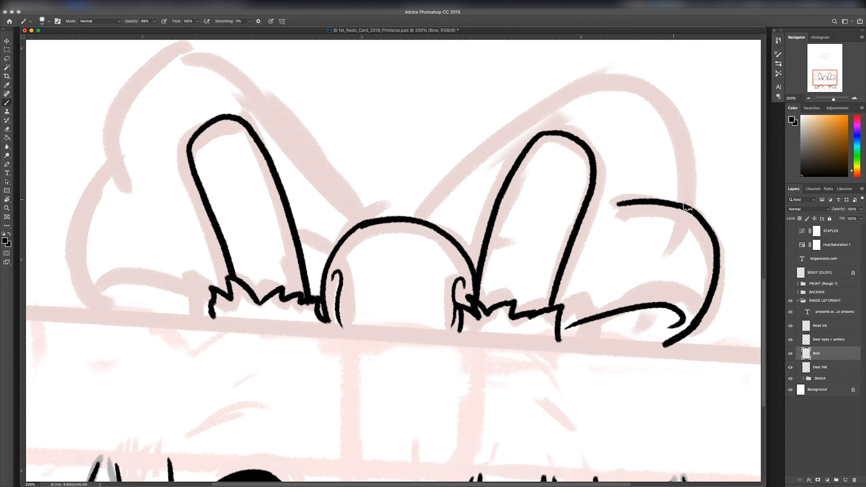
Step: Ink the bow's upper right loop and the short fold lines between the knot and both antlers
mouse_move(688, 207)
mouse_down()
mouse_move(644, 85)
mouse_move(490, 144)
mouse_move(413, 218)
mouse_up()
drag(436, 181, 565, 290)
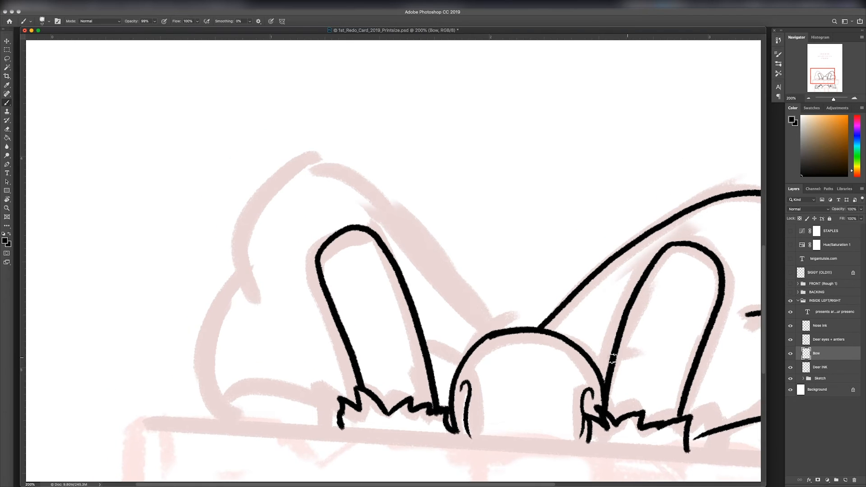
drag(613, 359, 598, 365)
drag(460, 362, 428, 347)
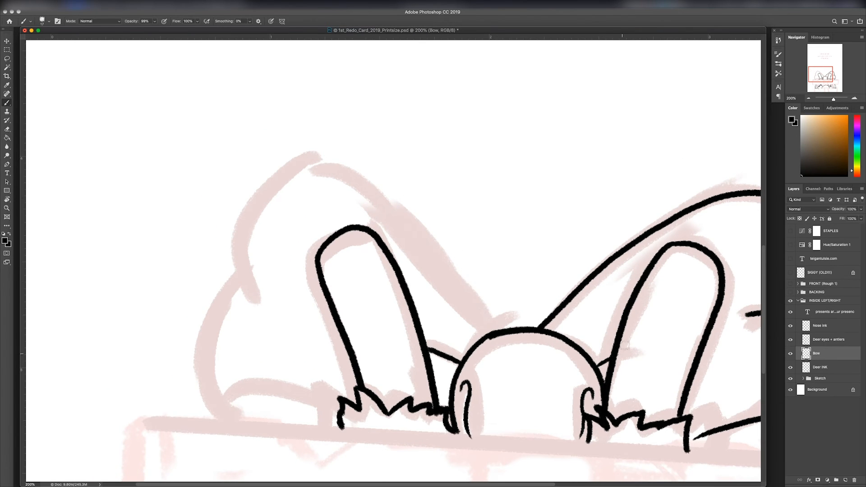
Step: Ink the bow's upper and lower left loops with a curled bottom fold, and finish the curl on the right side
key(r)
drag(625, 346, 465, 126)
mouse_move(480, 174)
mouse_down()
mouse_move(320, 276)
mouse_move(289, 347)
mouse_move(344, 260)
mouse_move(287, 345)
mouse_up()
key(super+z)
key(r)
drag(605, 203, 499, 453)
mouse_move(286, 179)
mouse_down()
mouse_move(222, 341)
mouse_move(262, 447)
mouse_up()
drag(244, 296, 307, 298)
drag(432, 415, 325, 290)
mouse_move(258, 291)
mouse_down()
mouse_move(204, 283)
mouse_move(168, 301)
mouse_up()
drag(725, 244, 702, 248)
drag(627, 256, 606, 268)
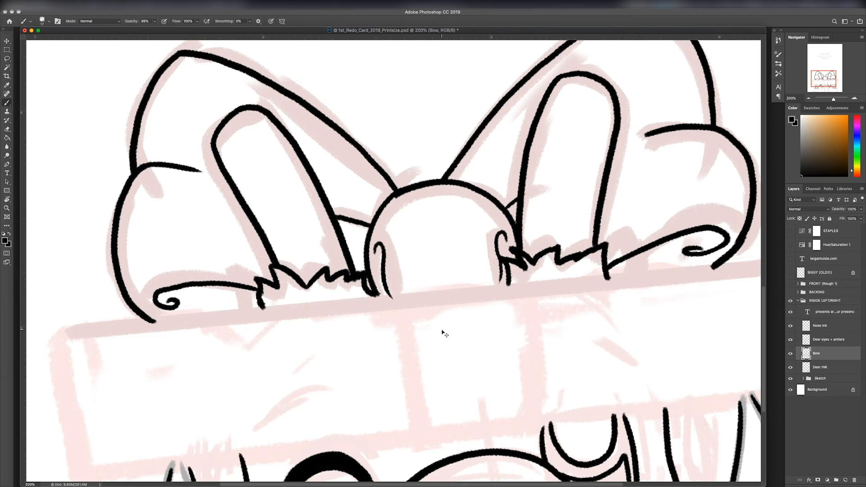
key(super+minus)
key(Escape)
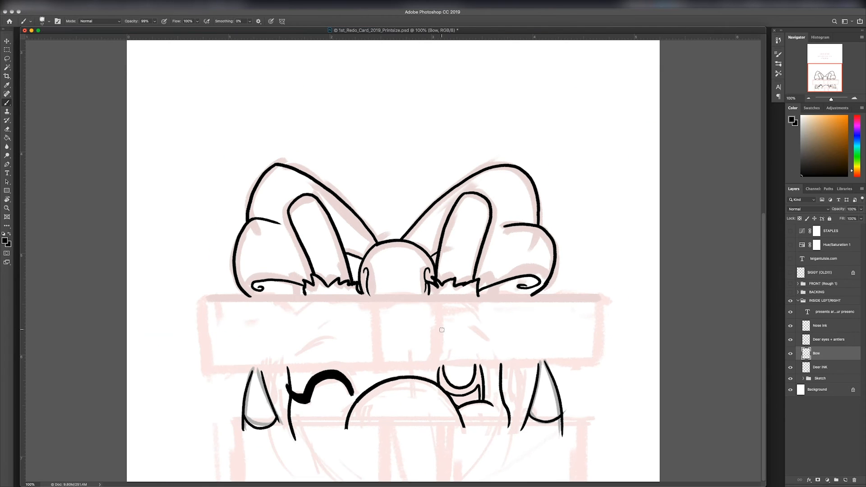
Step: Add a layer named "Box ink" directly above the Nose ink layer
click(833, 323)
key(super+shift+alt+n)
double_click(820, 326)
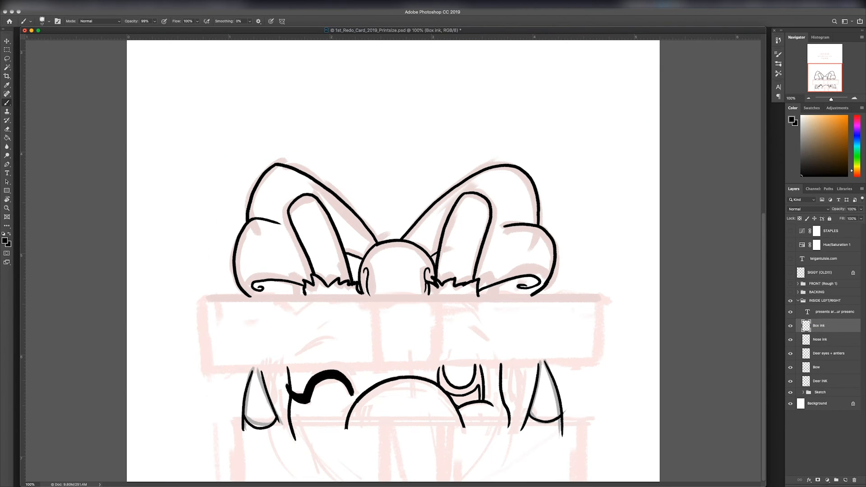
Step: Ink both vertical edges of the ribbon on the lid and on the box body below
key(super+z)
mouse_move(376, 299)
mouse_down()
mouse_move(379, 380)
mouse_move(379, 368)
mouse_up()
drag(438, 296, 441, 365)
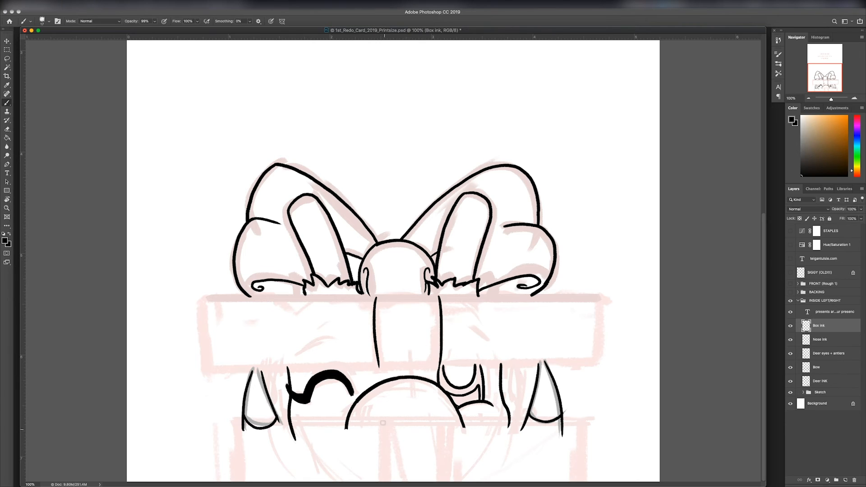
drag(383, 421, 385, 481)
drag(452, 422, 449, 481)
Step: Ink the outer side edges of the box body and of the lid
drag(587, 423, 582, 481)
drag(234, 421, 240, 482)
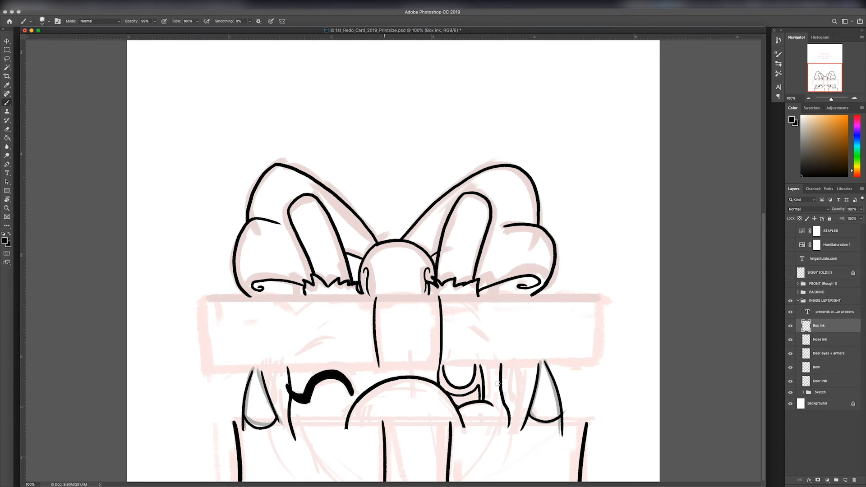
drag(601, 299, 600, 359)
drag(204, 295, 210, 368)
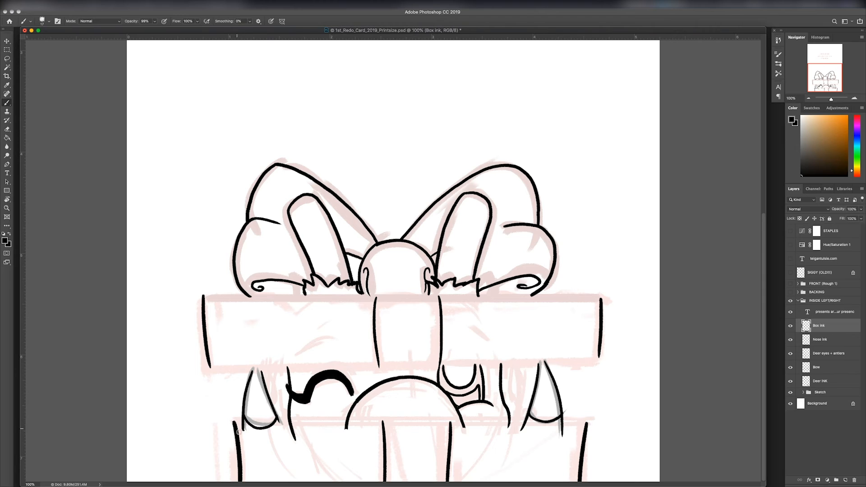
Step: Ink the box body's upper edge as a straight line between its sides and thicken it
mouse_move(236, 429)
mouse_down()
mouse_move(332, 438)
mouse_move(586, 428)
mouse_up()
key(e)
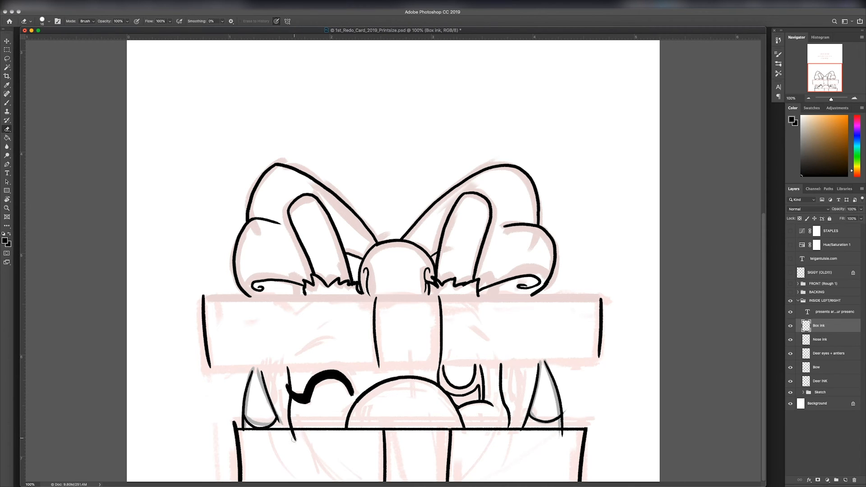
key(b)
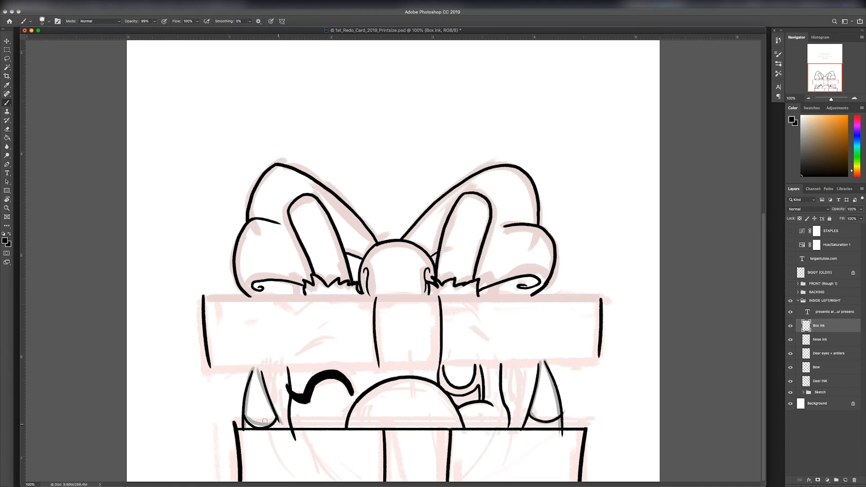
drag(235, 427, 586, 429)
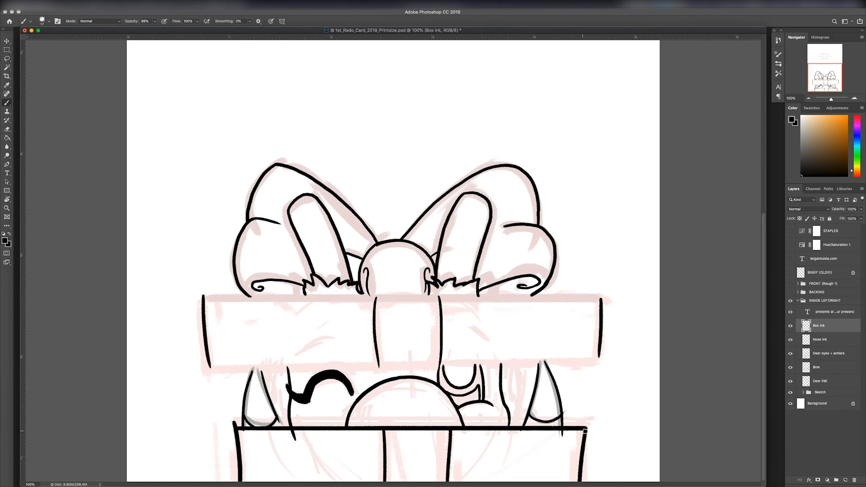
Step: Erase the face and ear lines that extend below the box body's upper edge on the Deer INK layer
click(820, 381)
key(e)
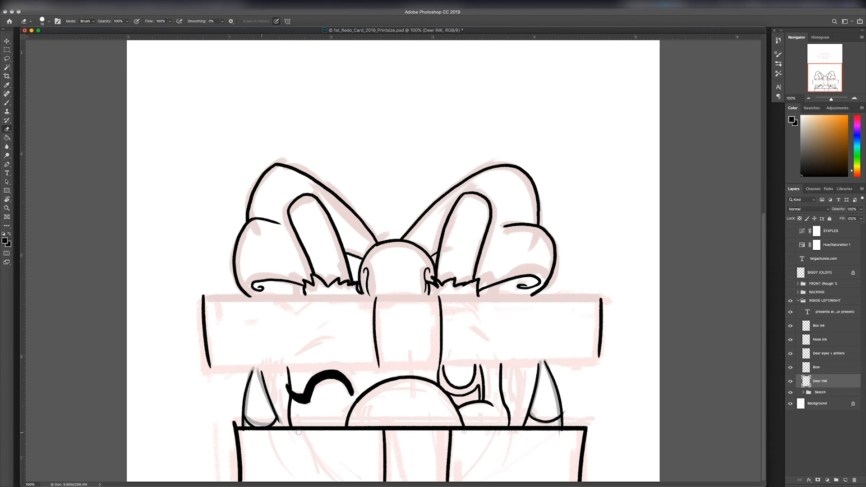
key(b)
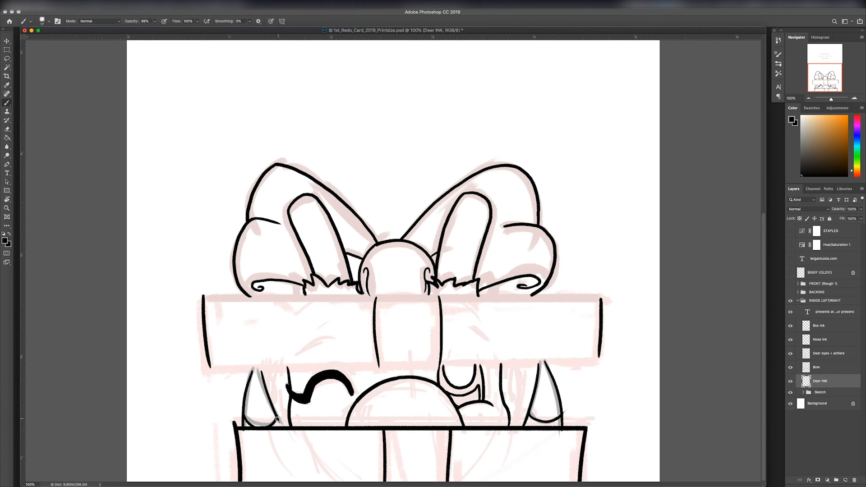
Step: Clean up the box body's upper corners on the Box ink layer and ink the lid's straight upper and lower edges
click(835, 331)
key(e)
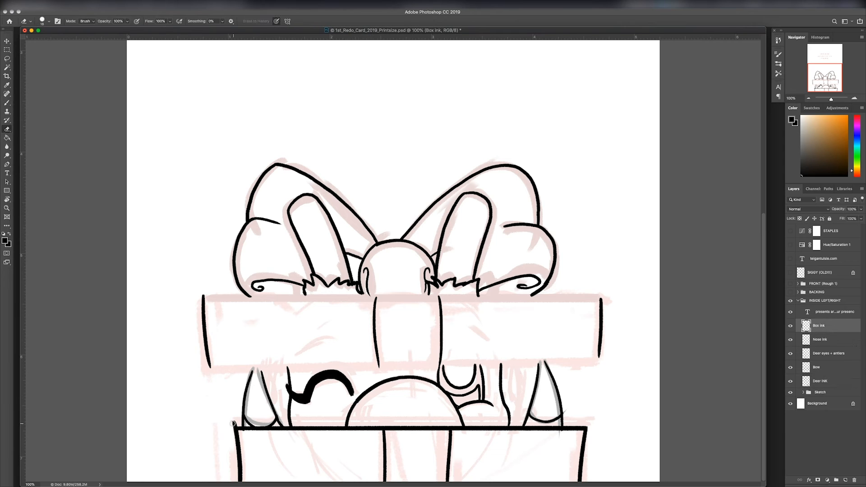
key(b)
drag(208, 368, 600, 368)
drag(204, 297, 598, 298)
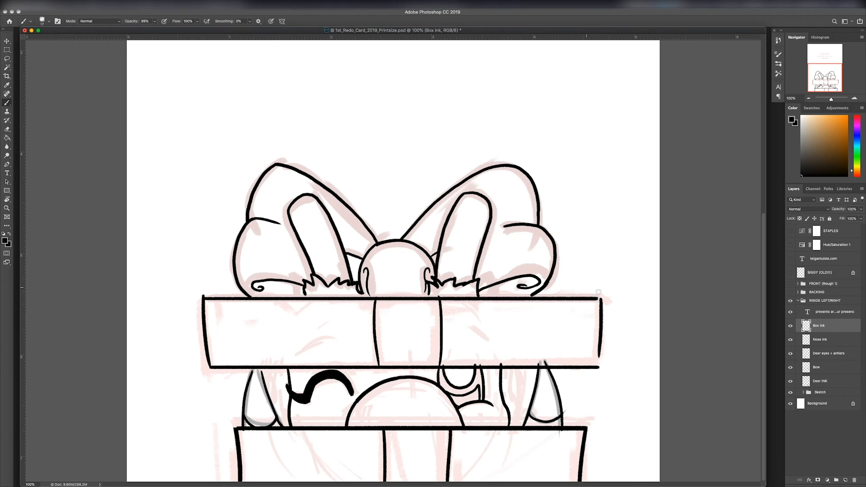
Step: Tidy the line ends along the lid's upper edge and erase the Bow layer's lines that run into the lid
key(e)
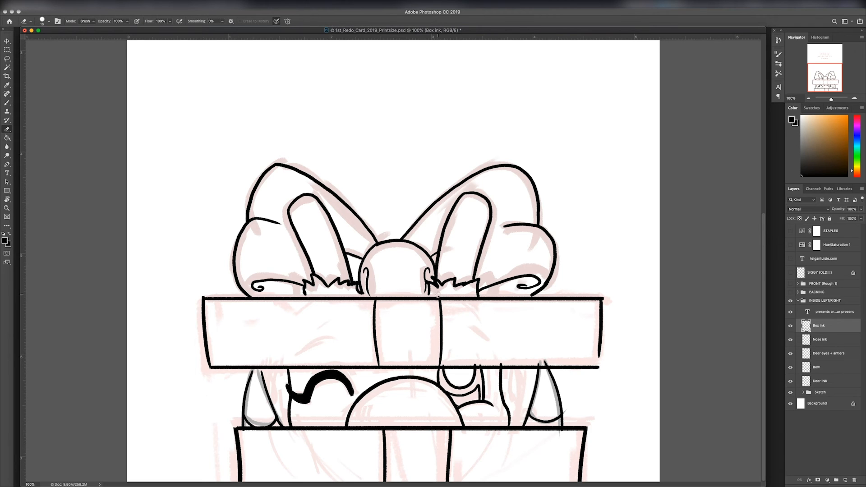
click(819, 367)
key(b)
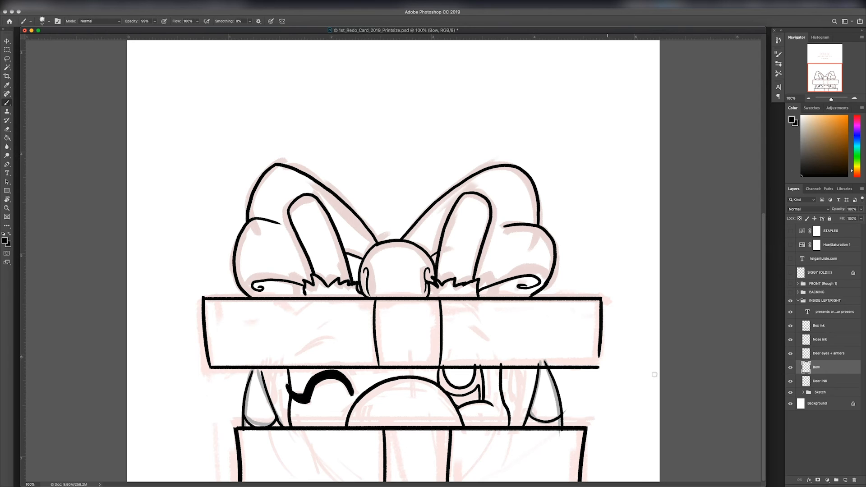
Step: Erase the ear and eye lines that run up into the lid on the Deer INK and Deer eyes + antlers layers
click(830, 381)
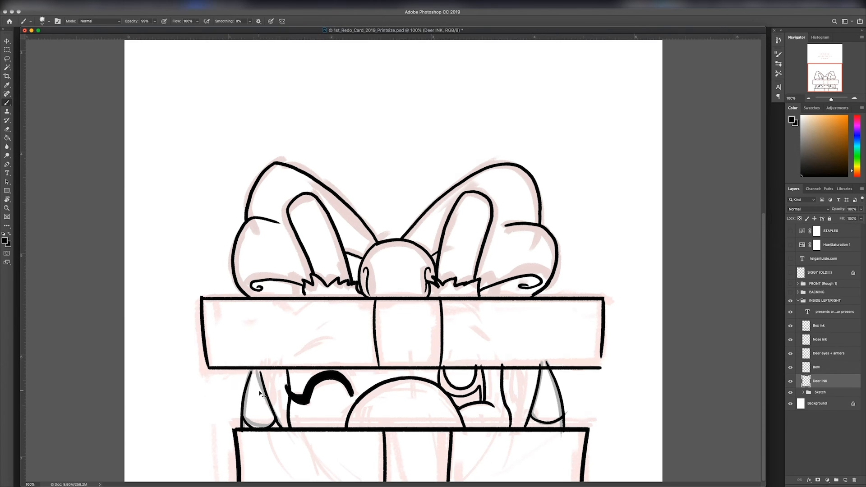
key(super+equal)
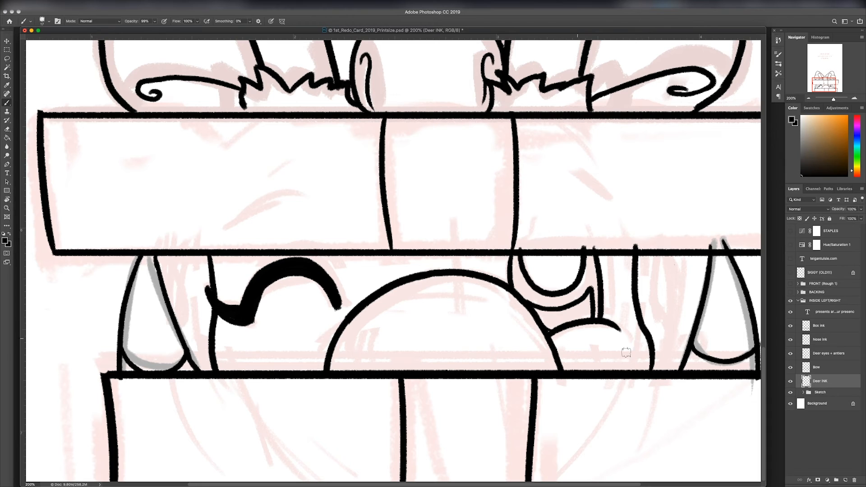
key(e)
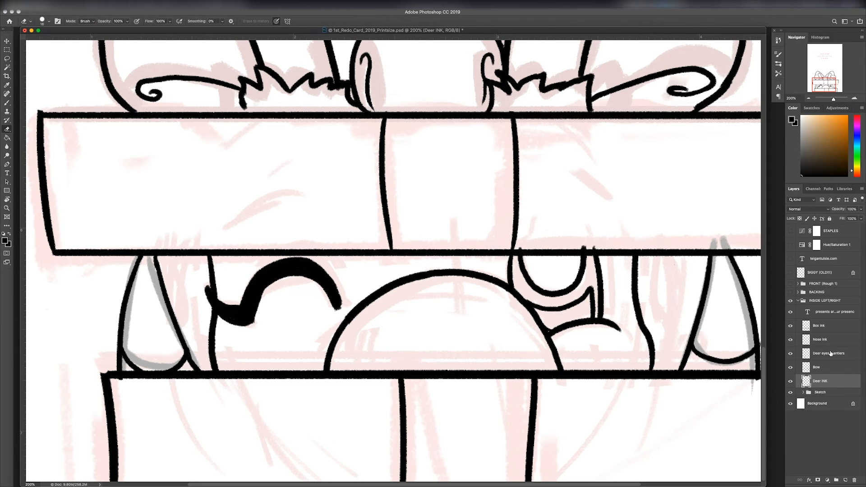
click(831, 353)
scroll(578, 296, right, 5)
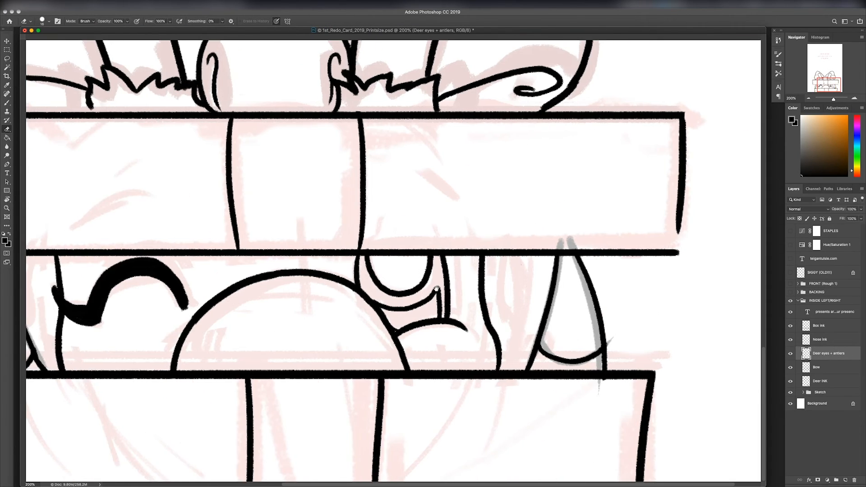
Step: Extend the lid's right side down to its lower corner and touch up the lid ribbon's right edge on the Box ink layer
click(828, 329)
key(b)
drag(680, 215, 675, 253)
key(super+z)
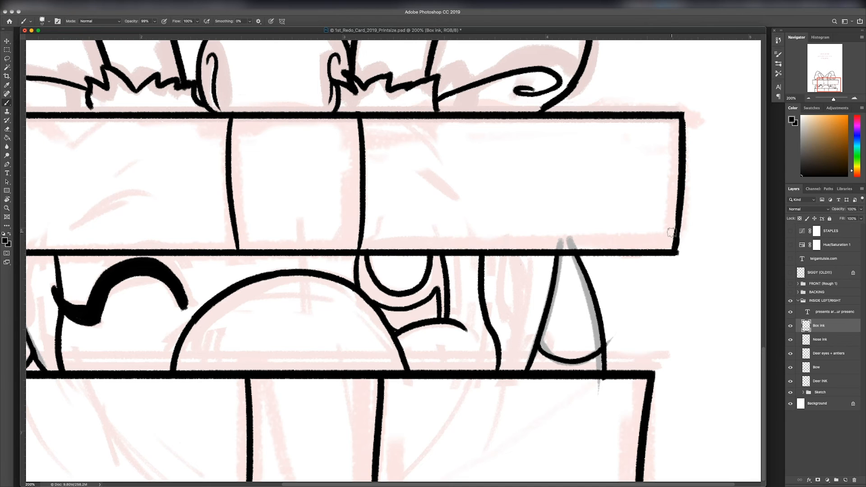
key(e)
mouse_move(362, 119)
mouse_down()
mouse_move(367, 216)
mouse_move(360, 244)
mouse_up()
key(b)
key(super+z)
mouse_move(348, 114)
mouse_down()
mouse_move(336, 233)
mouse_move(351, 232)
mouse_move(348, 249)
mouse_up()
Step: Hide the Sketch group so that only the inked lines show on the whole card page
key(super+minus)
key(super+minus)
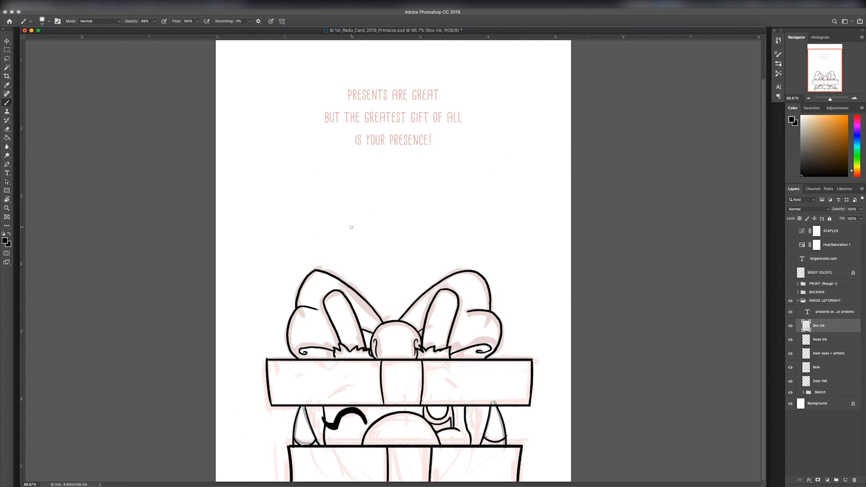
key(super+minus)
click(791, 393)
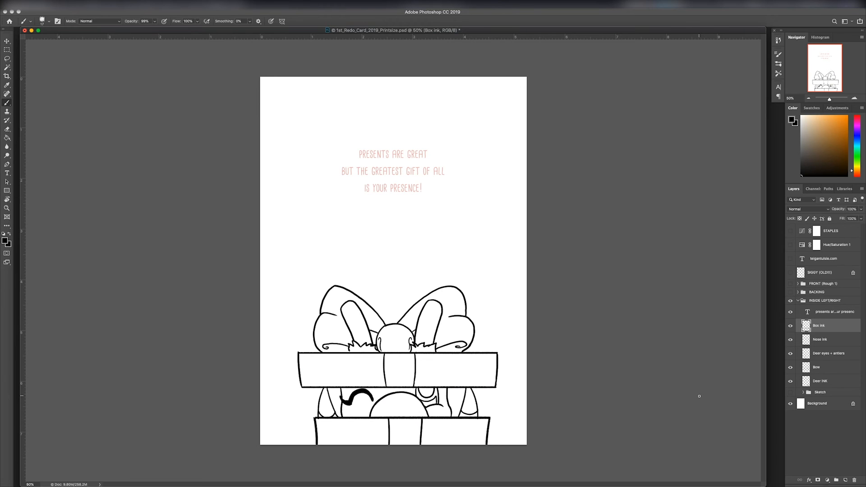
Step: Place the Deer eyes + antlers layer below the Bow layer and merge it with the Deer INK layer
key(super+plus)
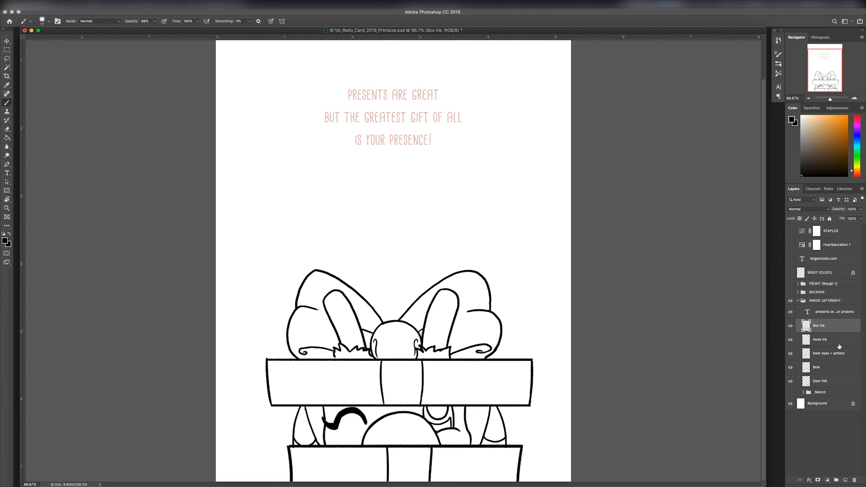
click(834, 355)
drag(833, 359, 831, 375)
shift+click(831, 381)
key(super+e)
Step: Select the deer's winking eye, left face line and left ear, and shift them slightly inward toward the nose
key(l)
mouse_move(374, 414)
mouse_down()
mouse_move(287, 392)
mouse_move(354, 439)
mouse_up()
drag(376, 411, 375, 413)
key(super+t)
drag(366, 418, 374, 418)
key(Return)
key(super+d)
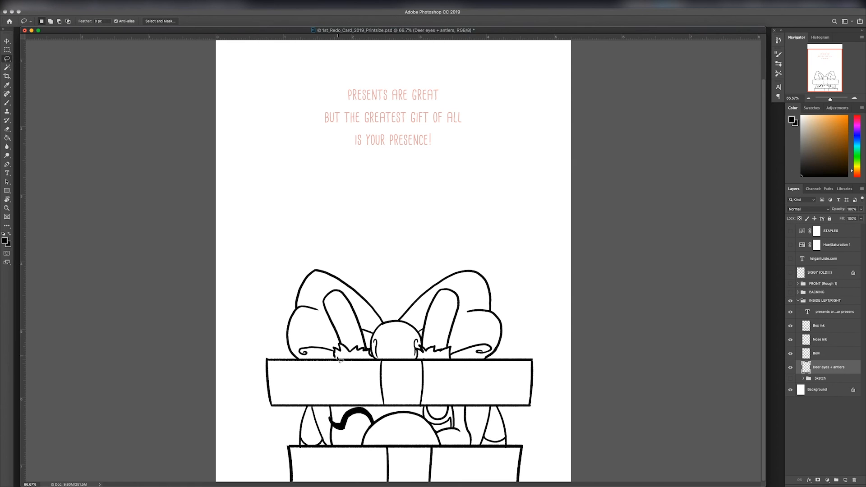
Step: Select the left antler with its fur tuft and shift it slightly toward the bow's knot
mouse_move(340, 358)
mouse_down()
mouse_move(324, 311)
mouse_move(373, 381)
mouse_move(338, 359)
mouse_move(372, 339)
mouse_up()
key(super+t)
key(Return)
key(super+d)
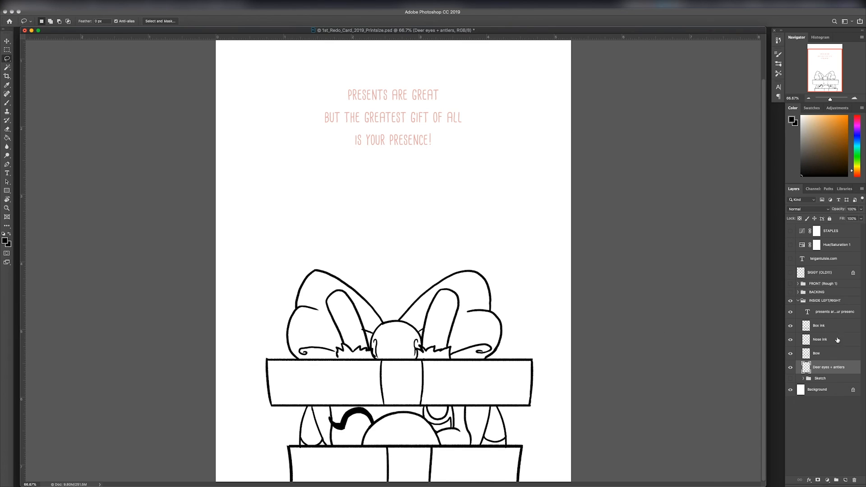
Step: Narrow the lid on the Box ink layer to about 98% width and nudge it right to centre it over the box body
click(832, 340)
click(830, 326)
click(830, 354)
key(e)
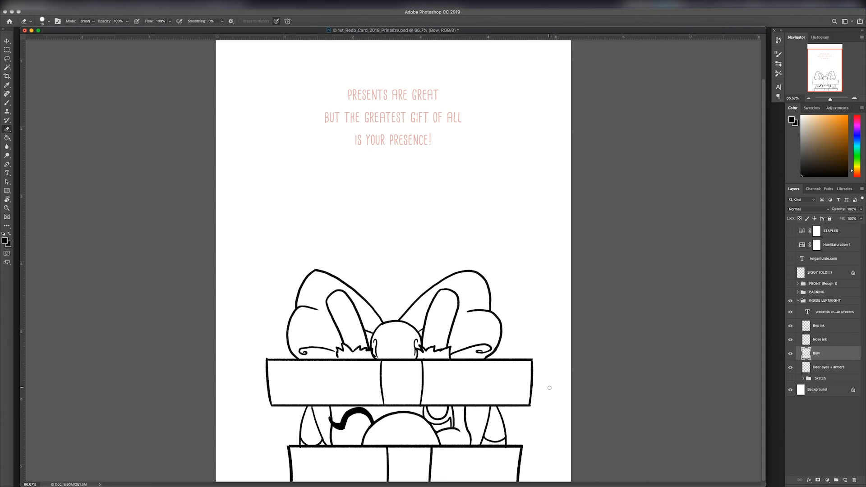
click(833, 327)
key(l)
mouse_move(508, 418)
mouse_down()
mouse_move(550, 377)
mouse_move(337, 325)
mouse_move(263, 426)
mouse_move(452, 430)
mouse_move(508, 420)
mouse_up()
key(super+t)
mouse_move(240, 375)
mouse_down()
mouse_move(257, 376)
mouse_move(245, 373)
mouse_up()
key(Right)
key(Right)
key(Right)
key(Right)
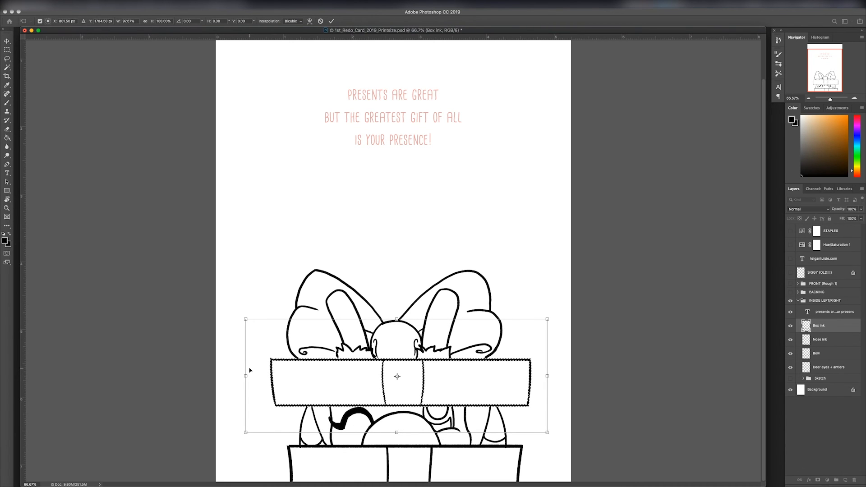
key(Right)
key(Right)
key(Right)
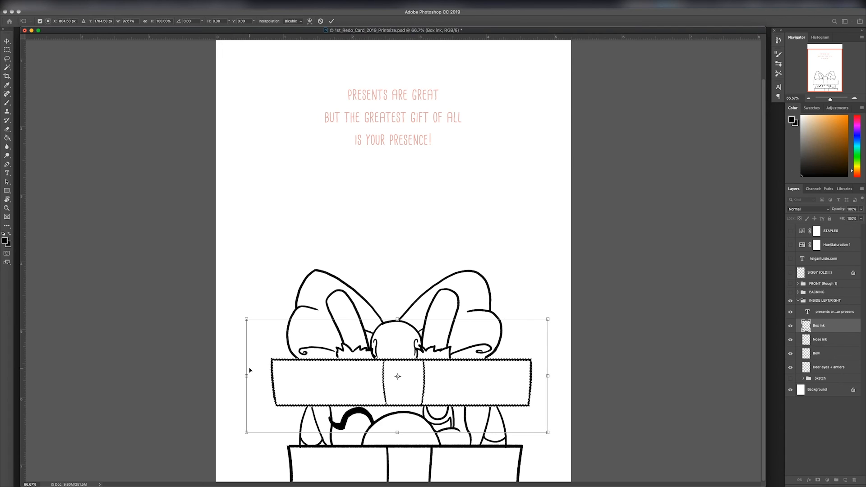
key(Return)
key(super+d)
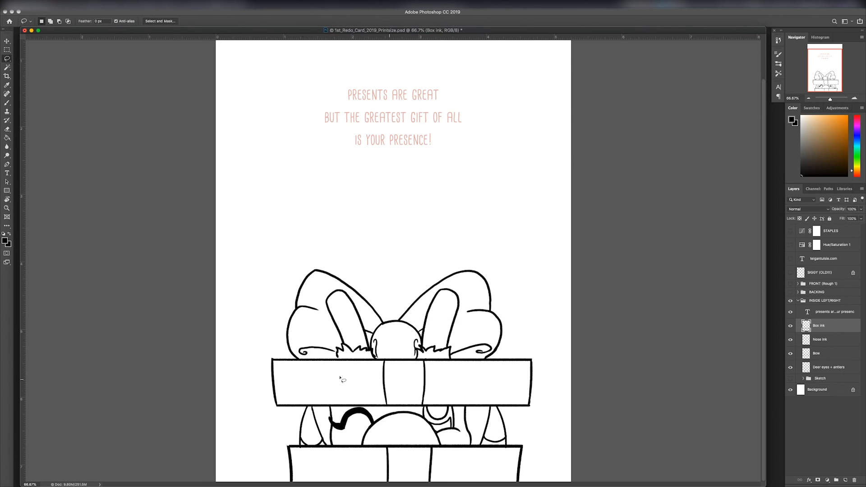
mouse_move(340, 378)
mouse_down()
mouse_move(466, 377)
mouse_move(343, 239)
mouse_move(266, 361)
mouse_up()
key(super+t)
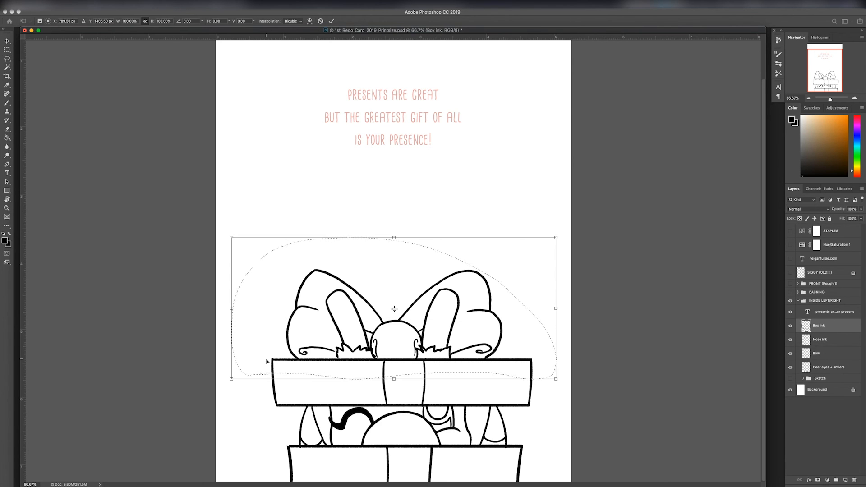
drag(447, 338, 447, 349)
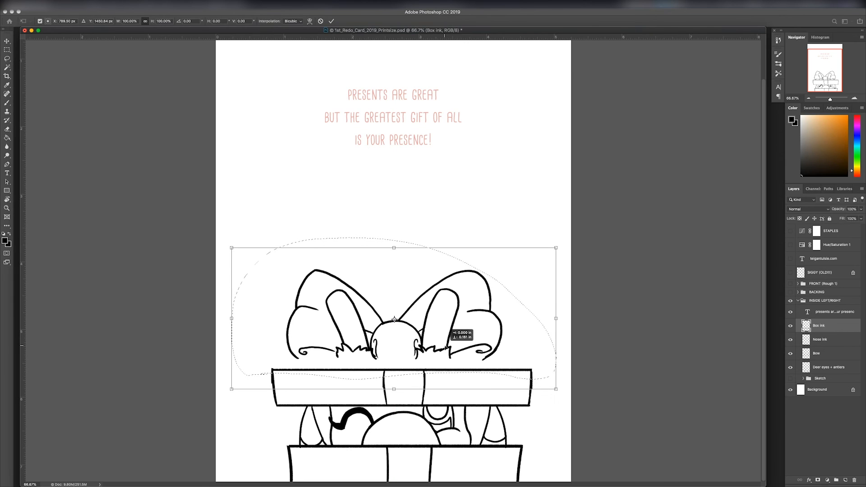
key(super+z)
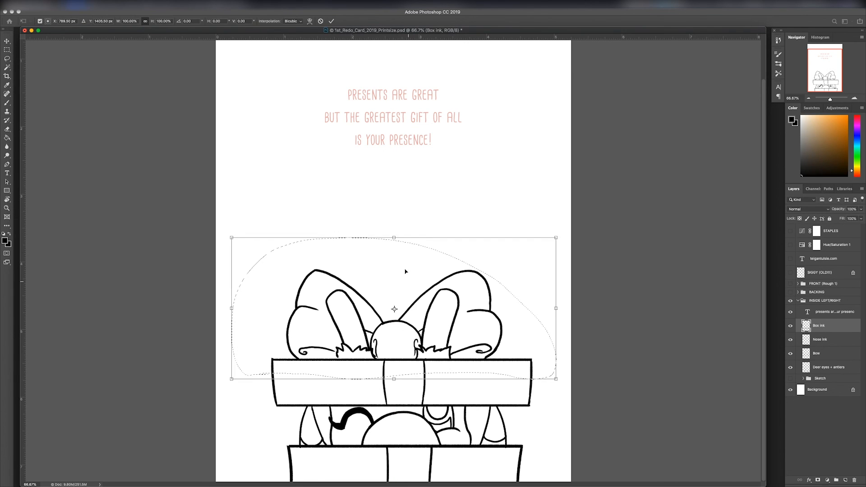
key(Escape)
key(super+d)
key(super+t)
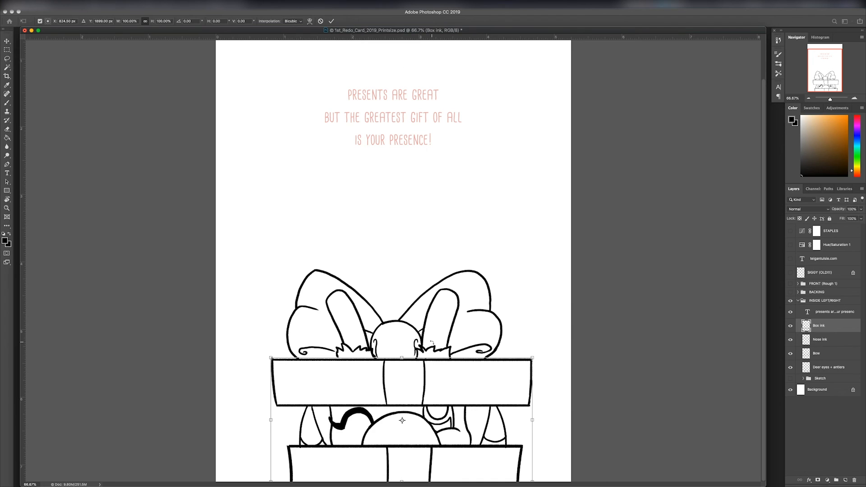
key(Escape)
Step: Select the whole lid and reduce its height to about 88%, keeping its lower edge in place above the deer's face
mouse_move(265, 348)
mouse_down()
mouse_move(543, 332)
mouse_move(271, 333)
mouse_up()
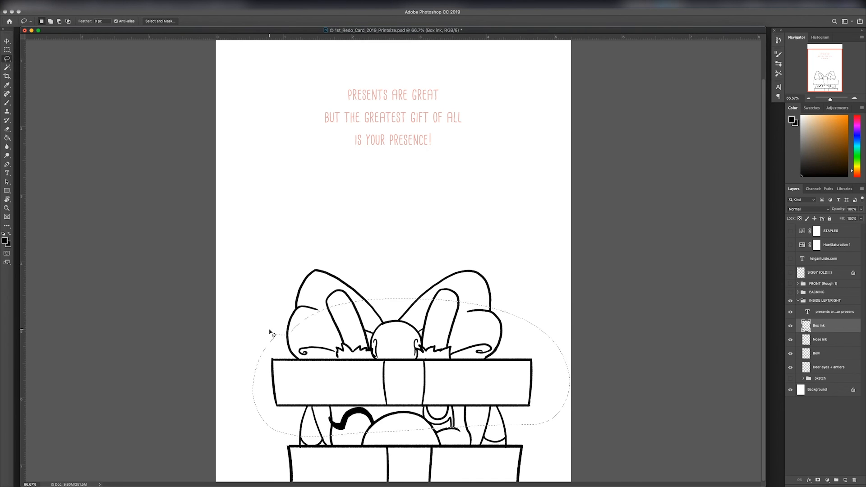
key(super+t)
drag(410, 299, 410, 308)
drag(432, 380, 433, 385)
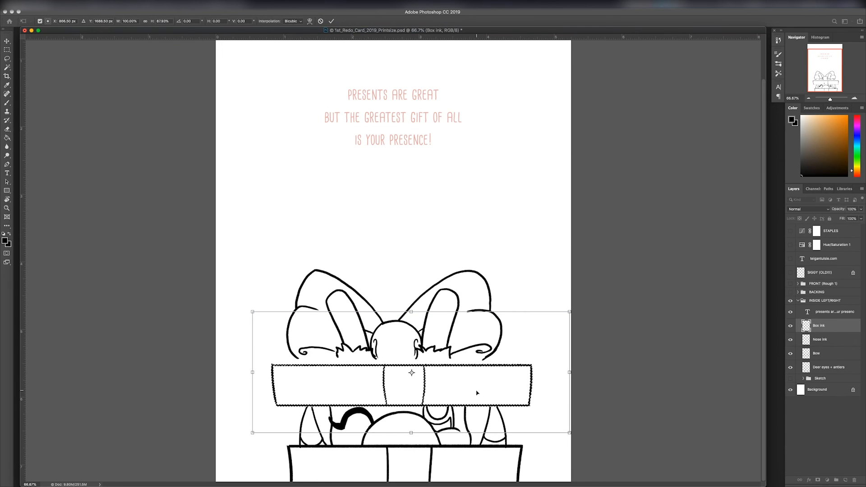
key(Return)
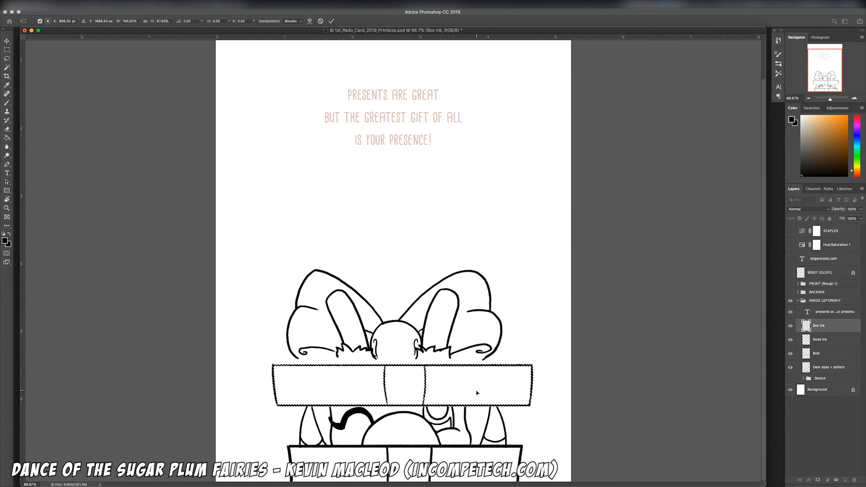
key(super+d)
Step: Widen the bow on the Bow layer to about 117% and lower it onto the lid's upper edge
click(831, 368)
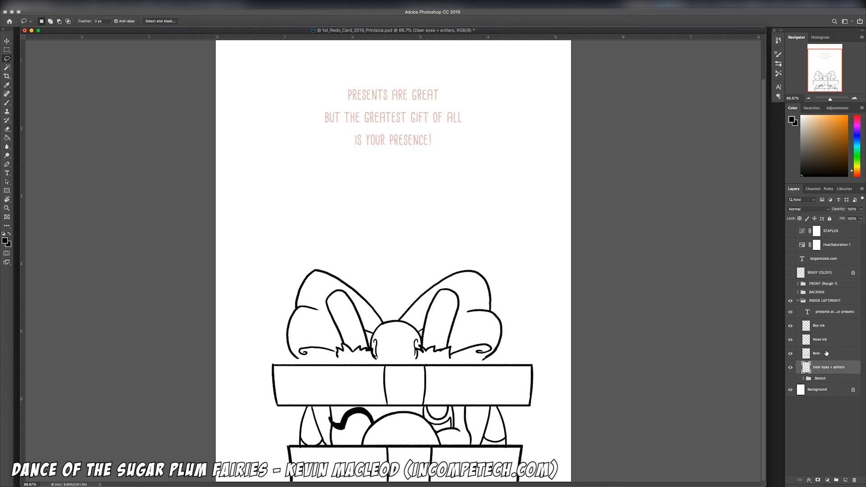
click(828, 354)
key(super+t)
drag(484, 332, 529, 323)
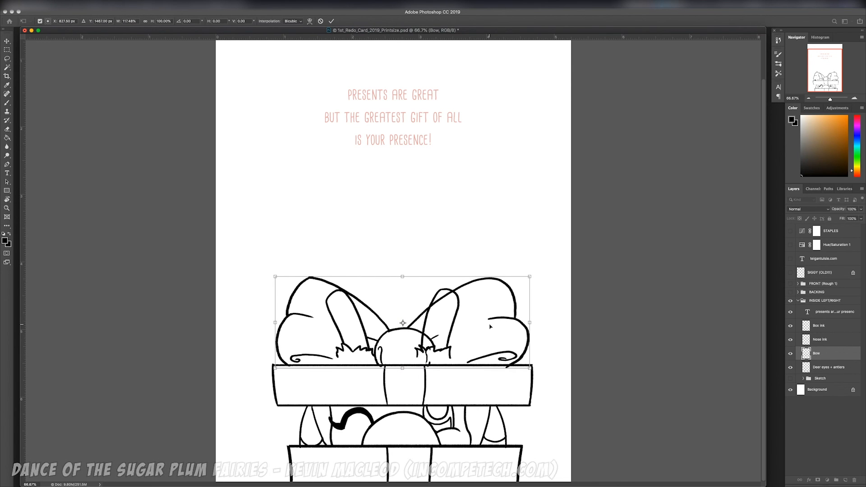
key(Return)
Step: Select both antlers, lower them onto the lid and shorten them to about 94% height
click(830, 367)
mouse_move(320, 364)
mouse_down()
mouse_move(420, 402)
mouse_move(289, 285)
mouse_move(319, 366)
mouse_up()
key(super+t)
drag(440, 356, 444, 359)
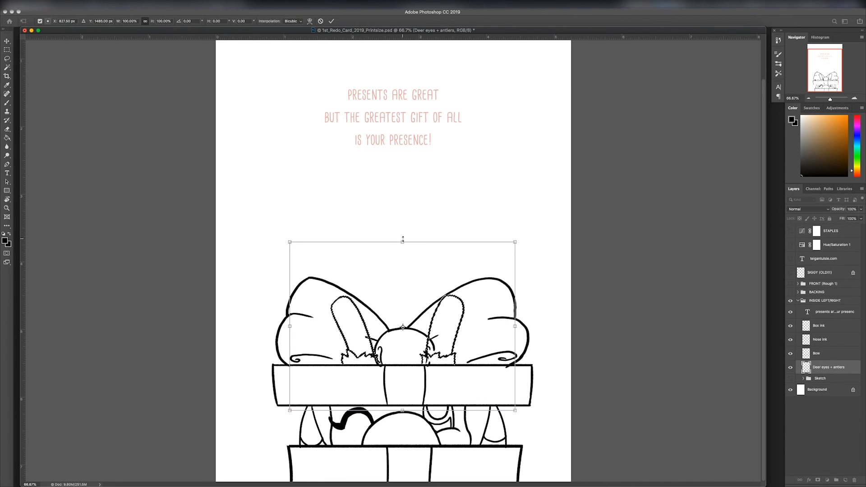
drag(403, 243, 402, 253)
key(Up)
key(Up)
key(Up)
key(Up)
key(Up)
key(Up)
key(Up)
key(Up)
key(Up)
key(Up)
key(Up)
key(Up)
key(Up)
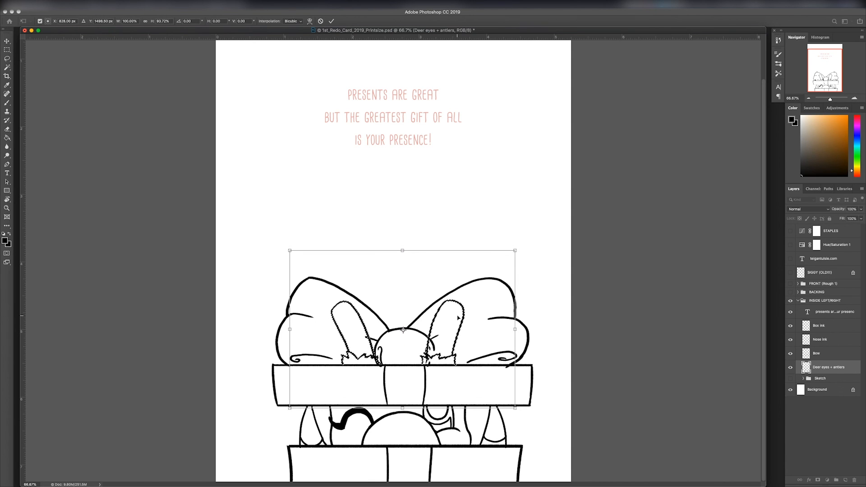
key(Return)
key(ctrl+d)
Step: Erase the bow and knot lines that cross the antlers on the Bow layer
key(e)
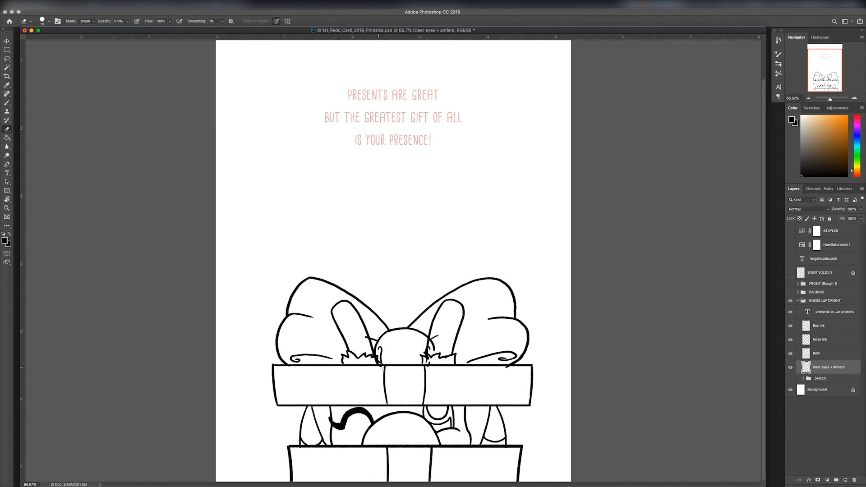
click(817, 353)
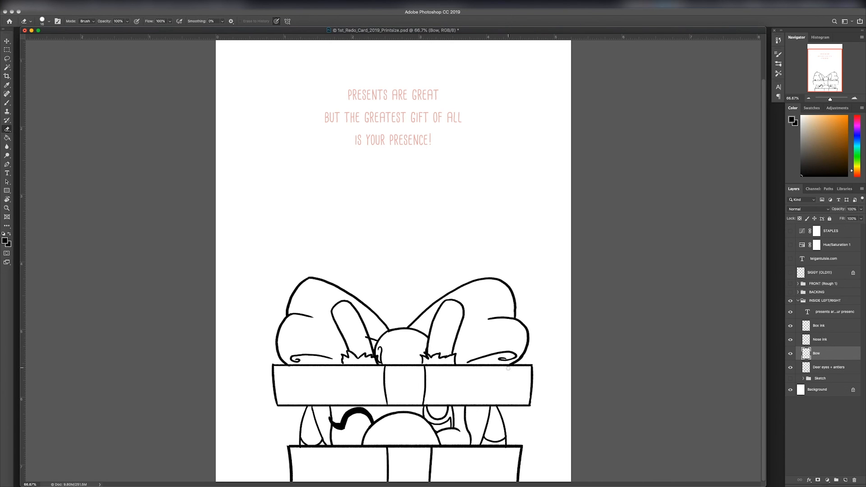
key(super+plus)
key(super+plus)
drag(410, 406, 429, 141)
key(b)
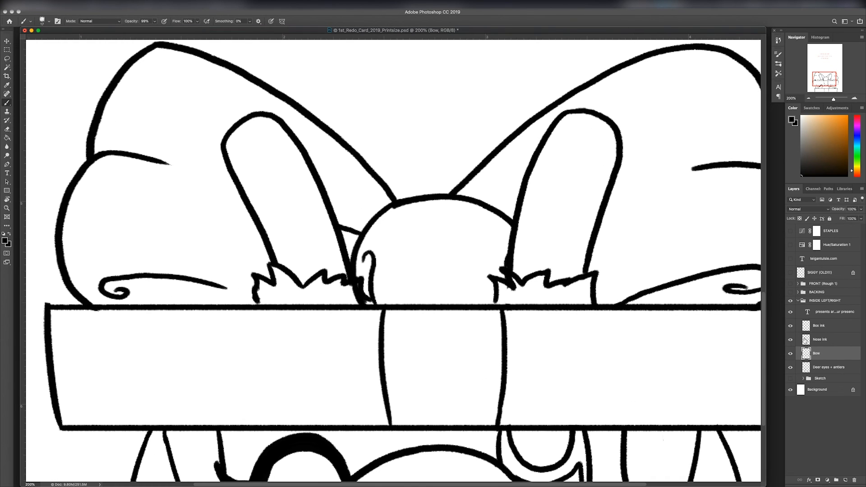
click(821, 367)
key(super+minus)
key(super+minus)
key(super+minus)
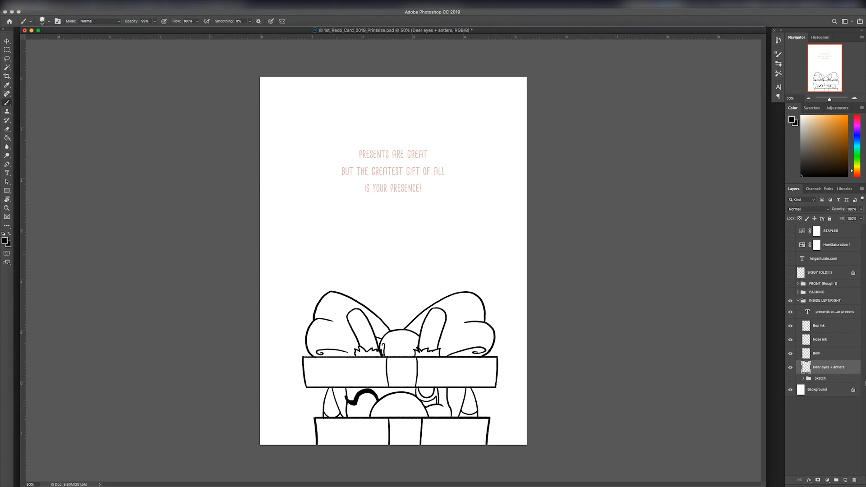
Step: Stretch the bow slightly taller from its upper edge and save the document
click(822, 353)
key(super+t)
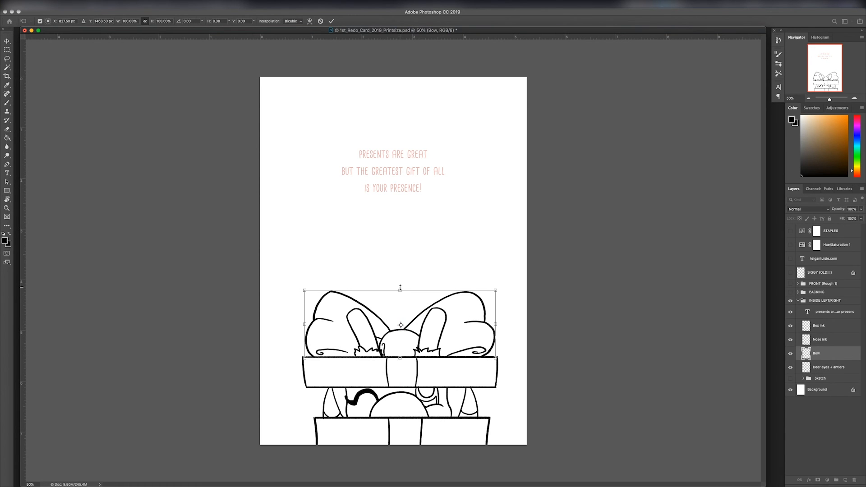
drag(400, 288, 400, 282)
key(Return)
key(super+s)
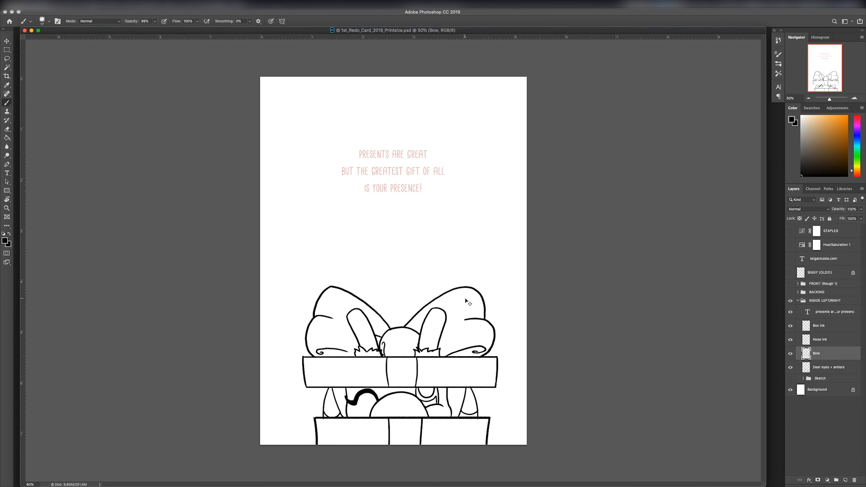
Step: Capture a screenshot of the full card page
key(super+minus)
key(super+plus)
drag(260, 77, 527, 445)
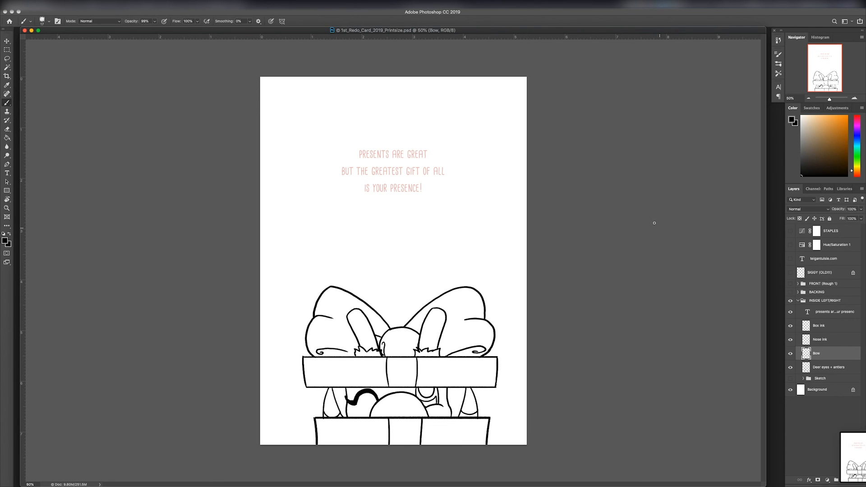
Step: Show the guides and shift the Box ink, Nose ink, Bow and Deer eyes + antlers layers left onto the centre guide
key(super+semicolon)
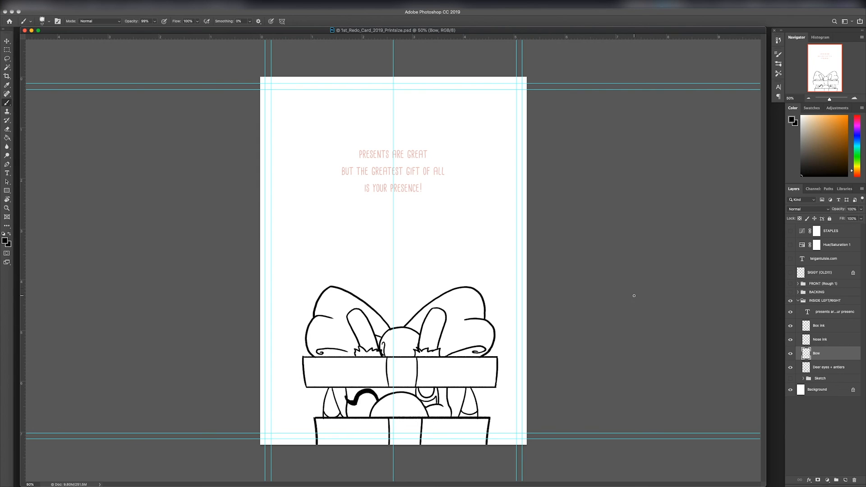
click(831, 326)
shift+click(839, 368)
key(super+t)
key(Left)
key(Left)
key(Left)
key(Left)
key(Left)
key(Left)
key(Left)
key(Left)
key(Left)
key(Left)
key(Left)
key(Left)
key(Left)
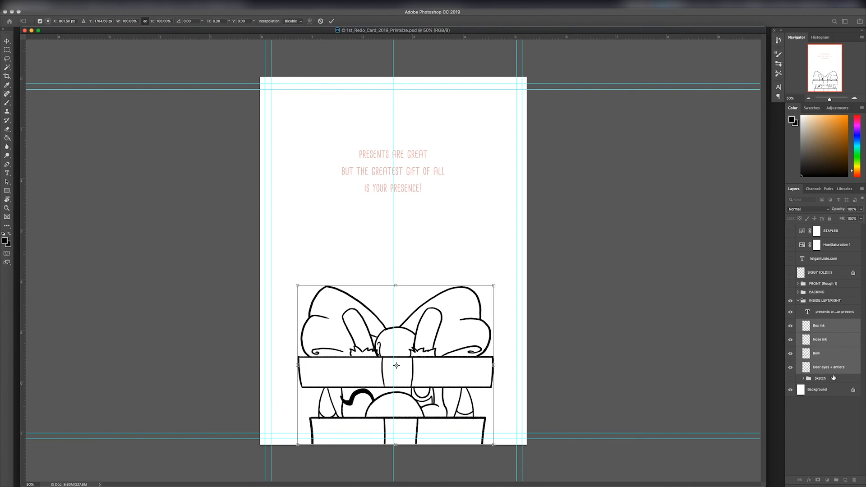
key(Left)
key(Left)
key(Left)
key(Left)
key(Left)
key(Left)
key(Left)
key(Left)
key(Left)
key(Left)
key(Return)
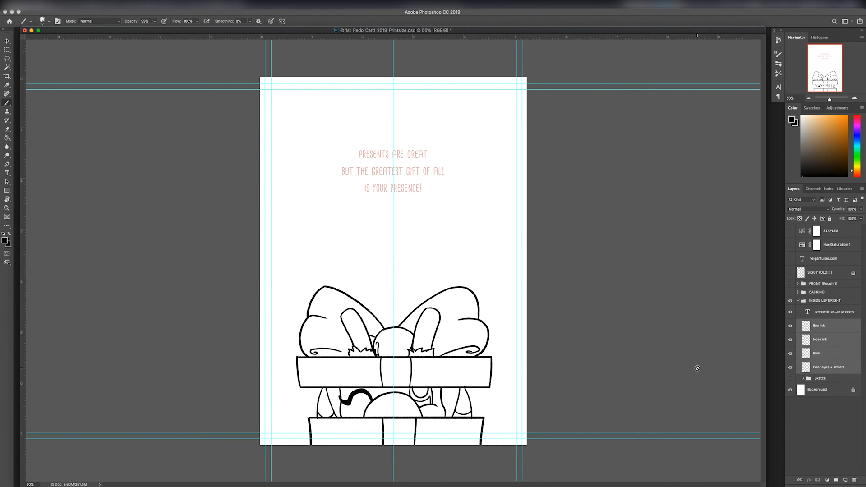
Step: Hide the guides, save the document and take a new screenshot of the centred card page
key(super+semicolon)
key(super+s)
key(super+shift+4)
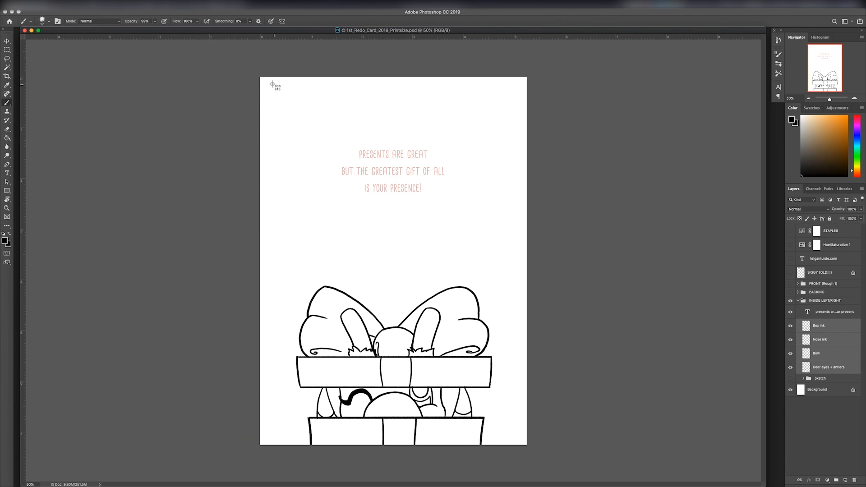
drag(260, 77, 527, 445)
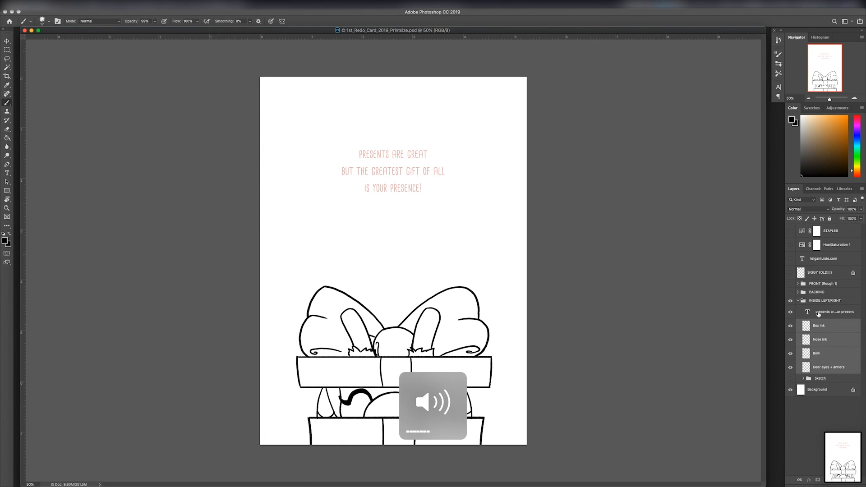
Step: Recolor the three-line "Presents are great" greeting text to dark brown
super+click(390, 176)
key(t)
drag(425, 192, 342, 149)
mouse_move(832, 161)
mouse_down()
mouse_move(816, 159)
mouse_move(863, 175)
mouse_up()
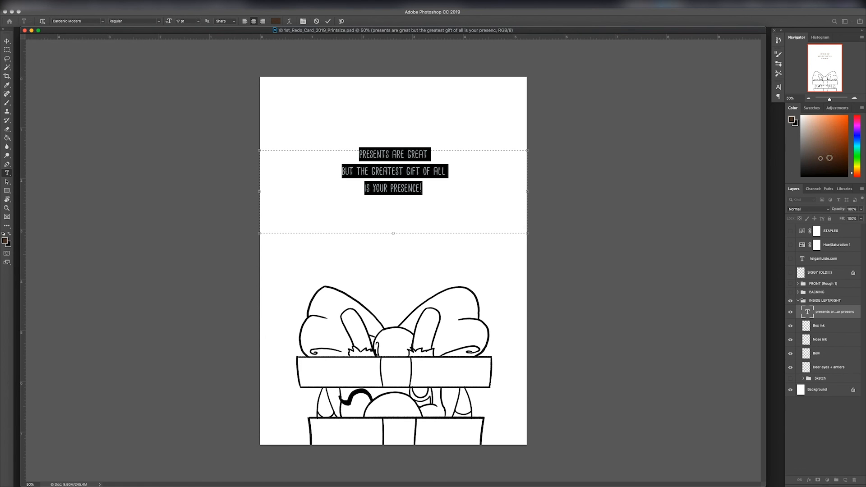
click(329, 21)
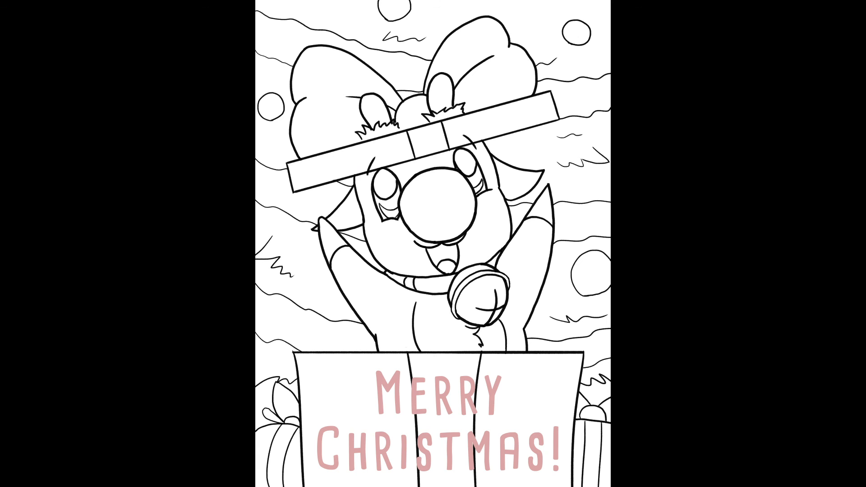